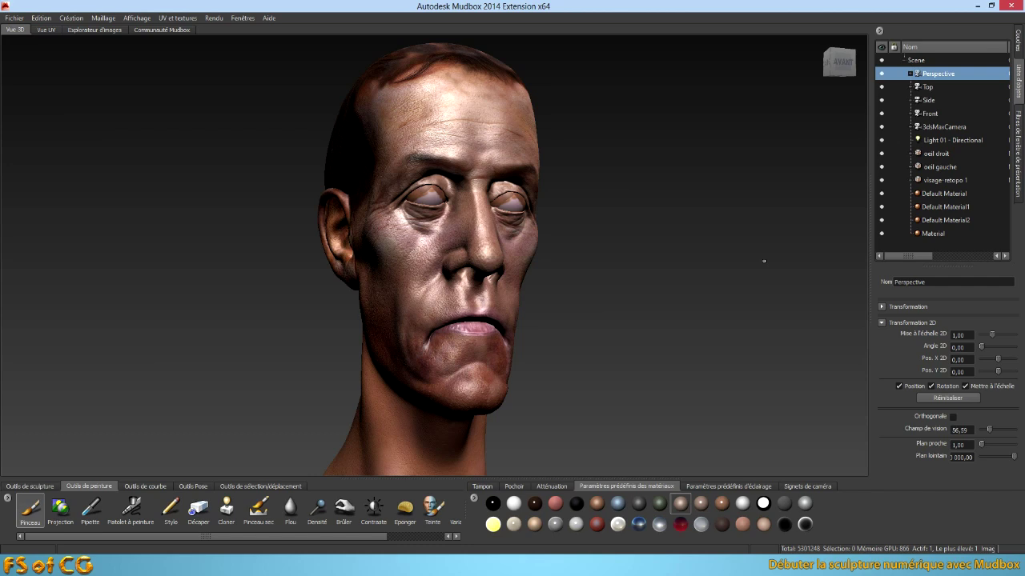
- Apply the pinkish skin-tone material preset to the visage-retopo 1 head mesh and check its shading with the mesh deselected
mouse_move(594, 320)
alt+mouse_down()
mouse_move(565, 329)
mouse_move(582, 332)
alt+mouse_up()
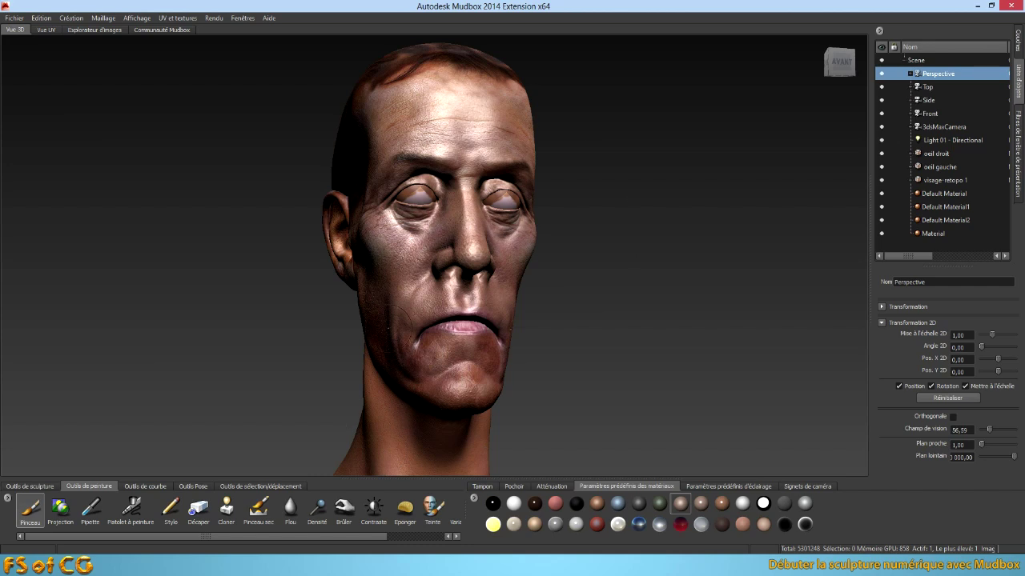
alt+drag(463, 329, 533, 318)
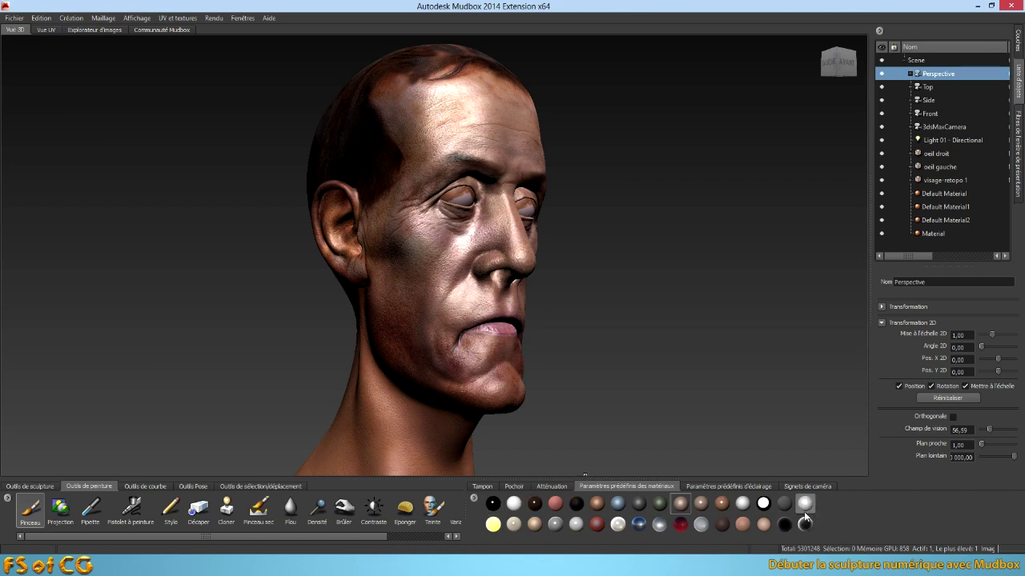
alt+drag(641, 355, 621, 354)
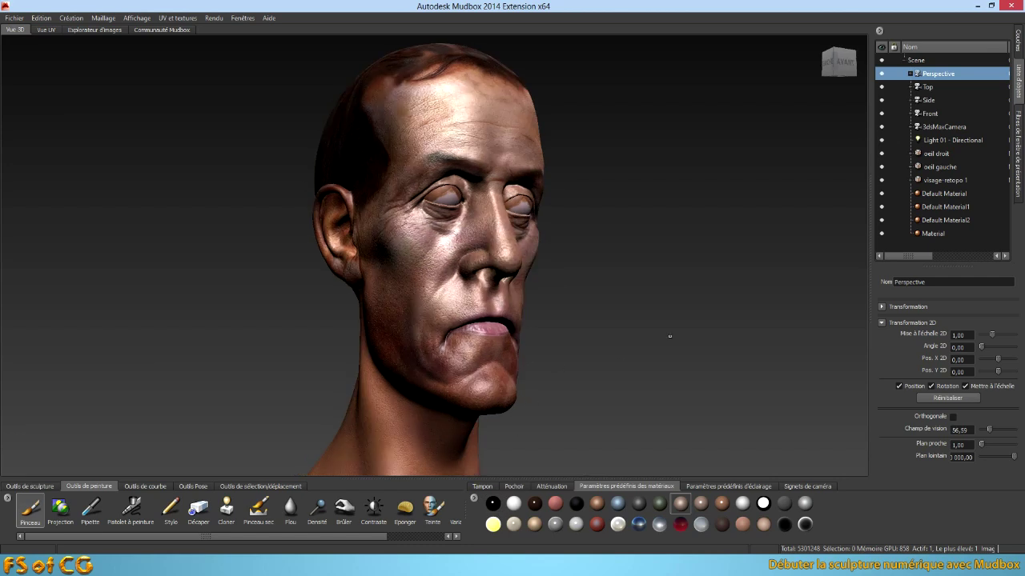
click(953, 180)
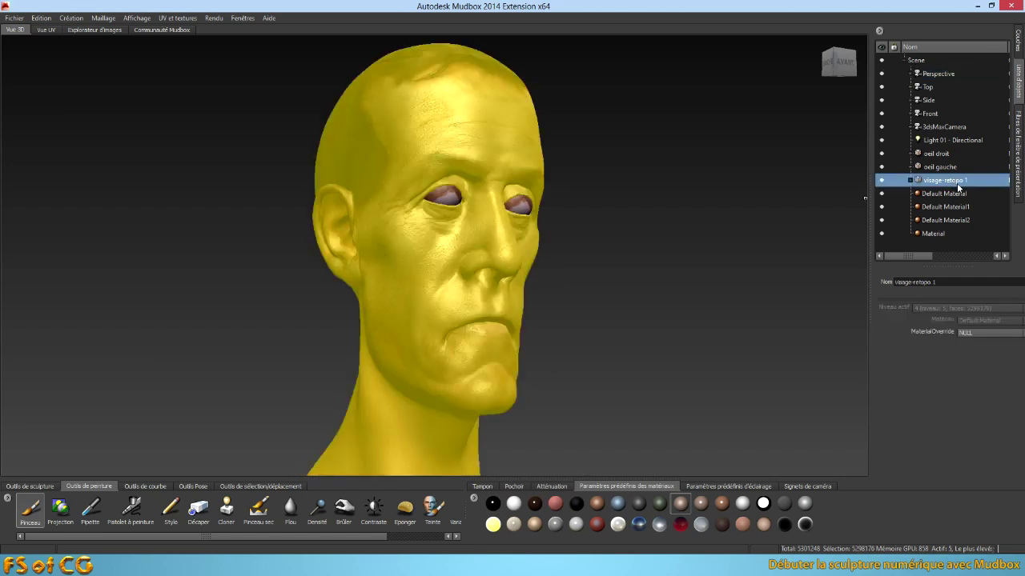
click(742, 525)
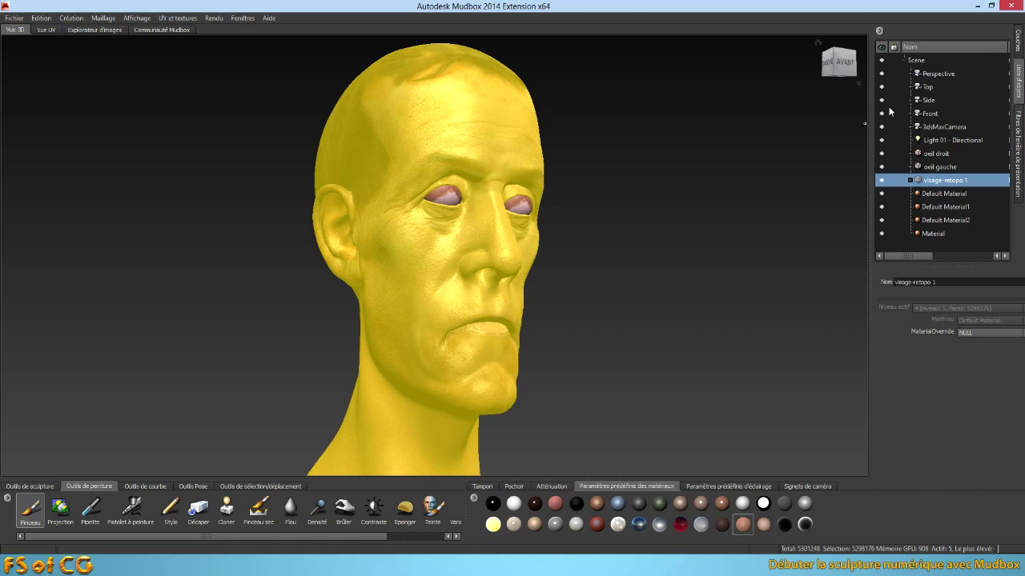
click(938, 75)
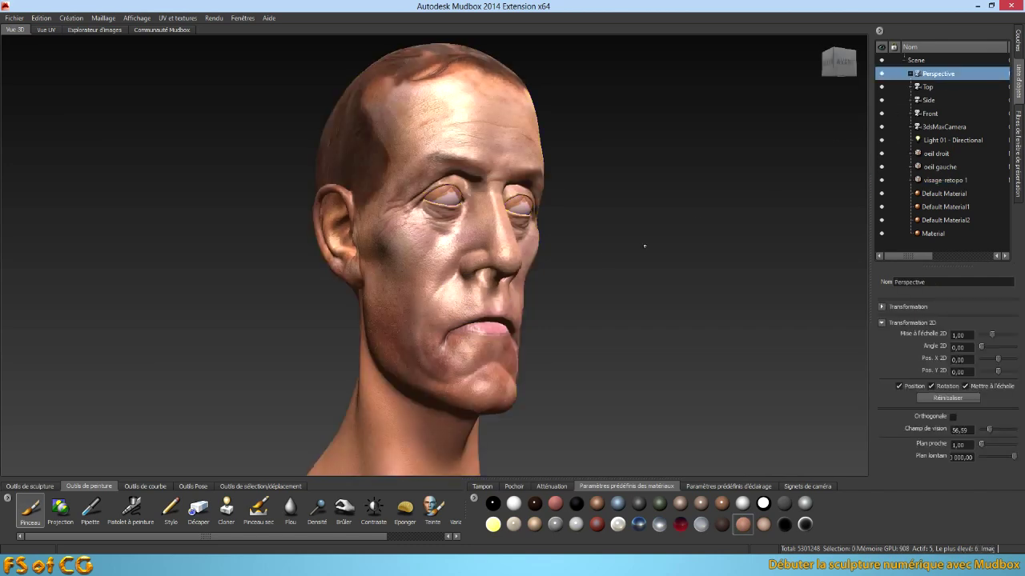
mouse_move(618, 273)
alt+mouse_down()
mouse_move(544, 279)
mouse_move(612, 285)
alt+mouse_up()
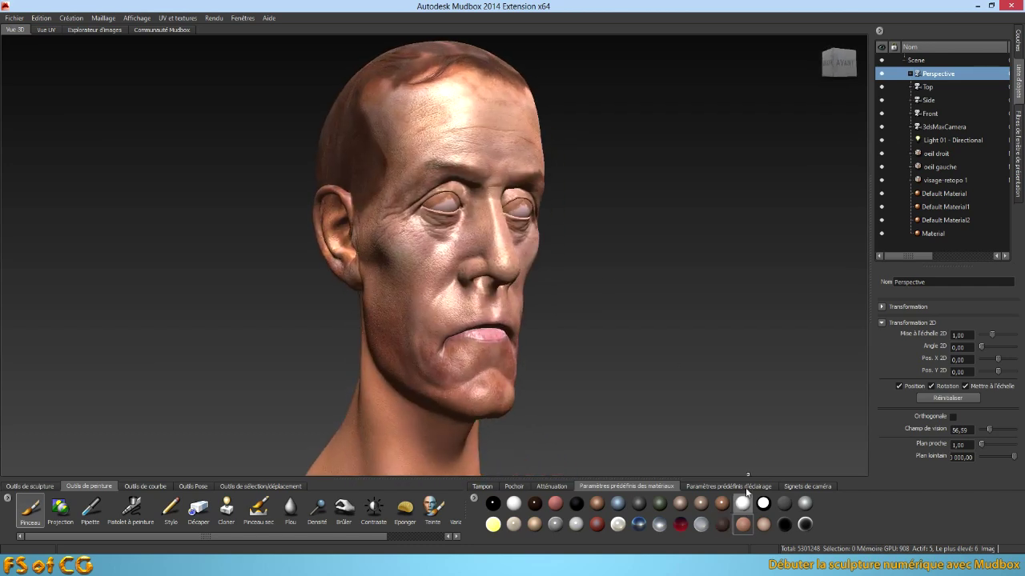
- Try the dark red and the blue reflective material presets on the head and compare their shading
click(680, 525)
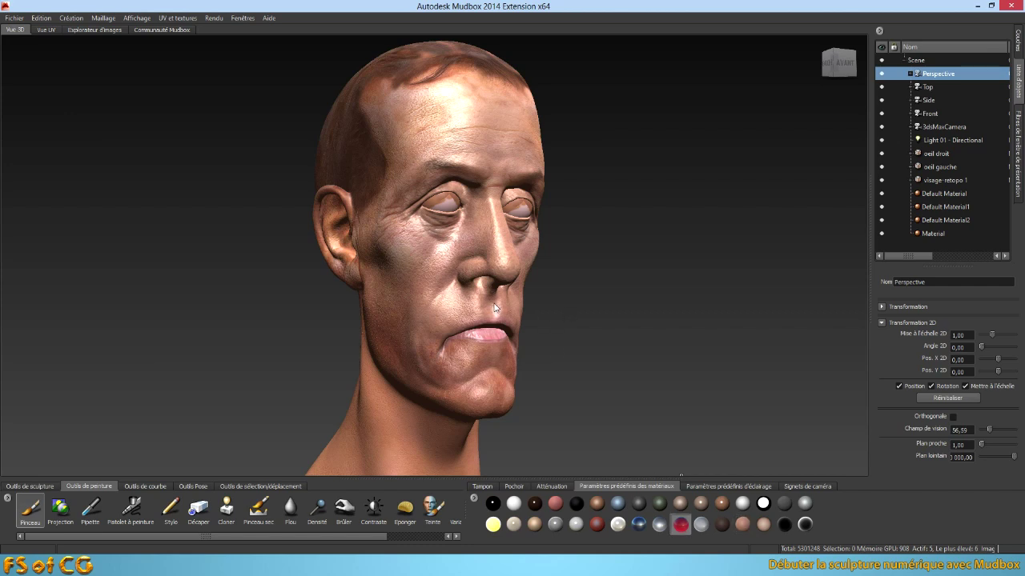
mouse_move(594, 316)
alt+mouse_down()
mouse_move(512, 322)
mouse_move(593, 320)
alt+mouse_up()
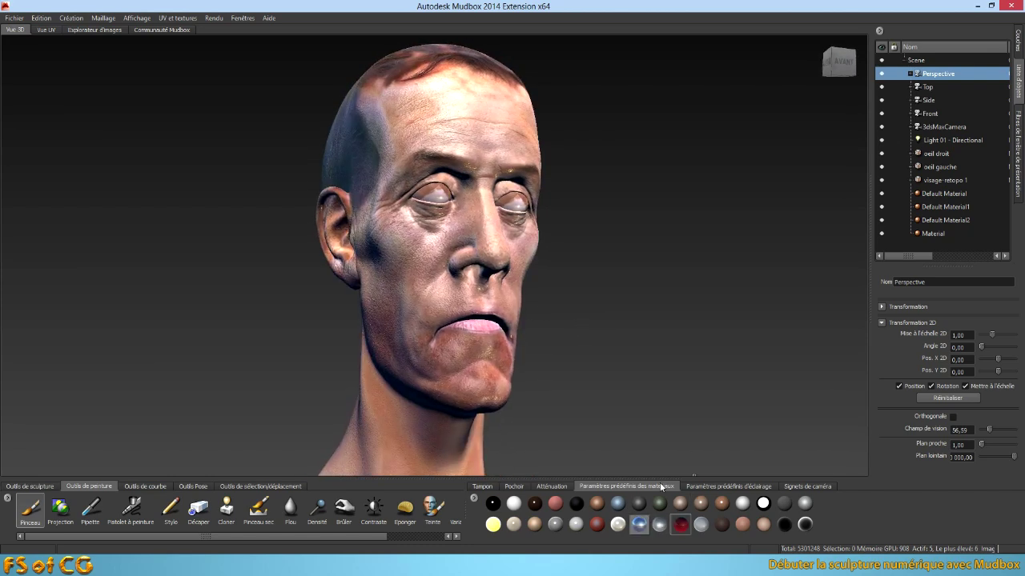
click(589, 258)
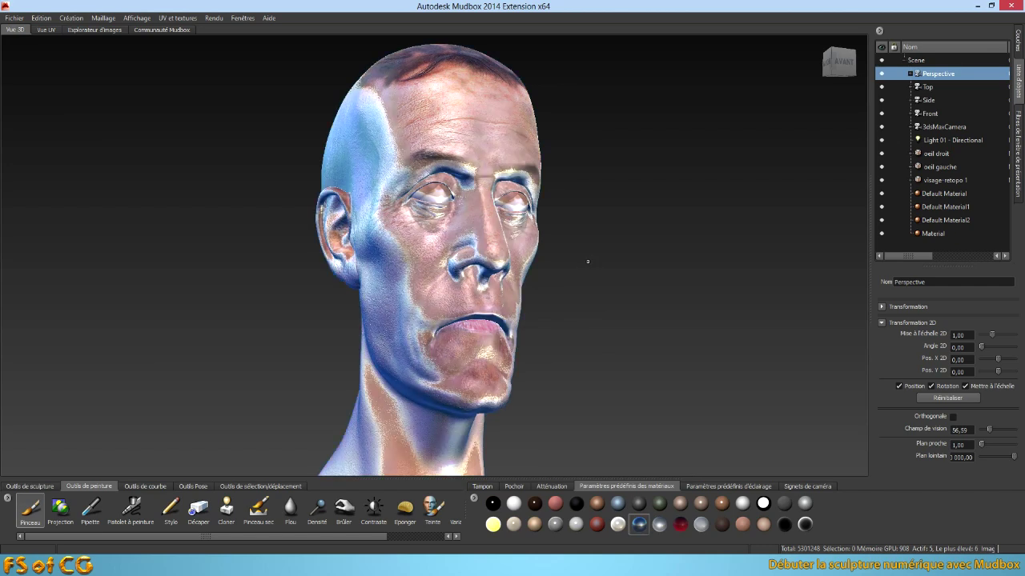
mouse_move(569, 299)
alt+mouse_down()
mouse_move(646, 301)
mouse_move(562, 303)
mouse_move(590, 271)
alt+mouse_up()
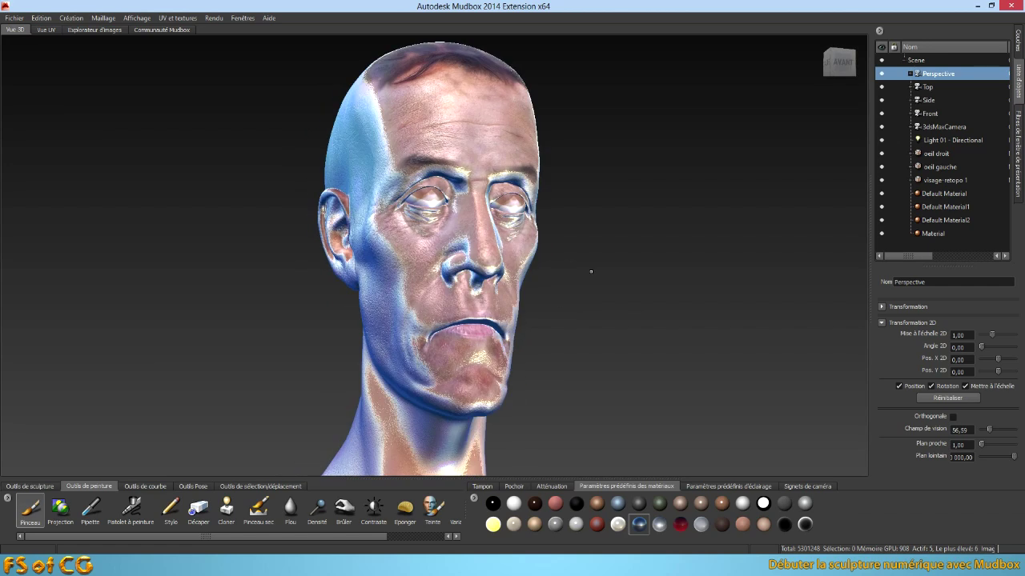
- Turn off the visibility of Default Material, Default Material1, Default Material2 and Material, and view the head from the front
click(939, 198)
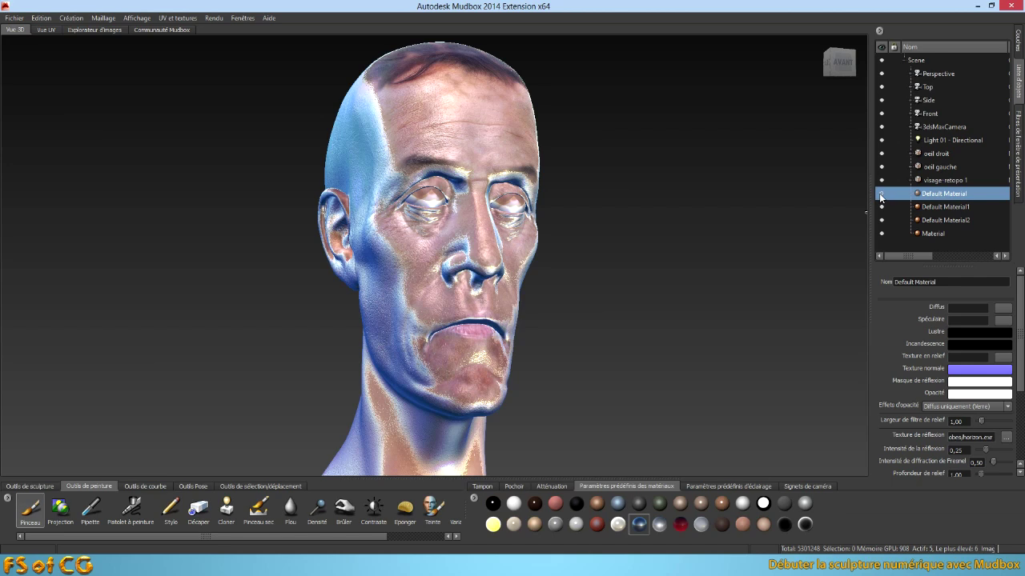
click(882, 195)
click(882, 234)
click(838, 62)
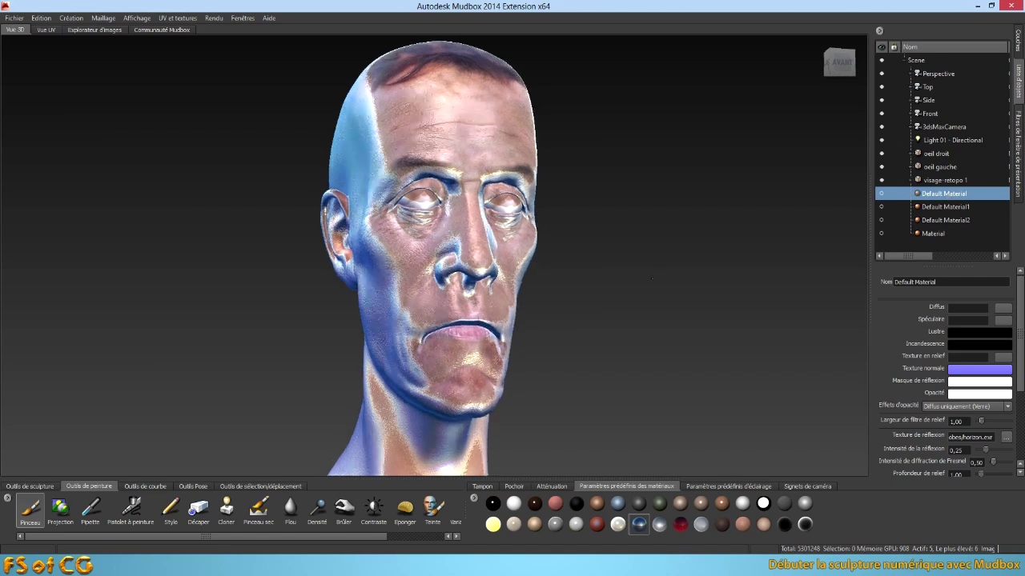
- Try to delete Default Material from the scene
right_click(944, 196)
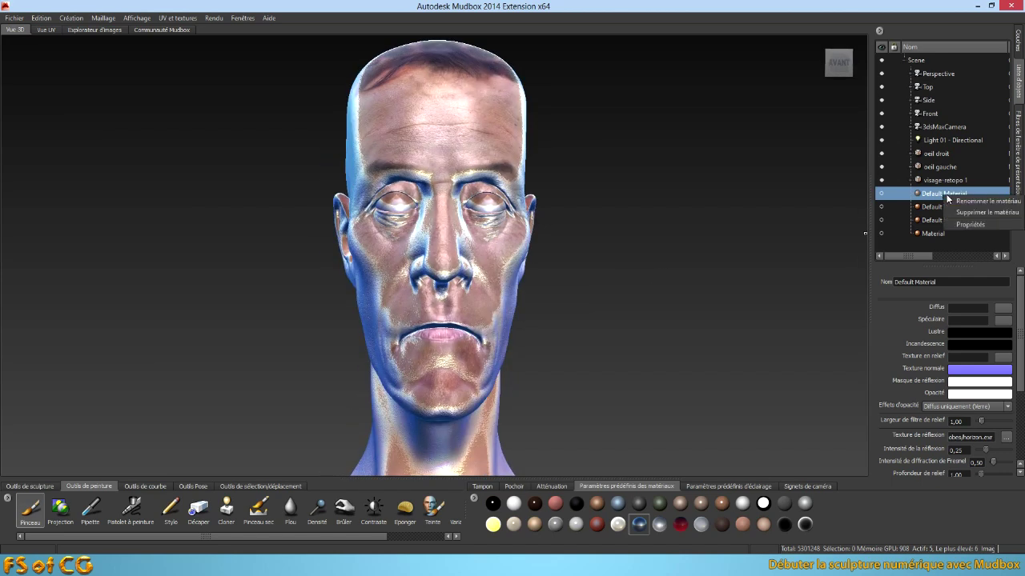
click(958, 212)
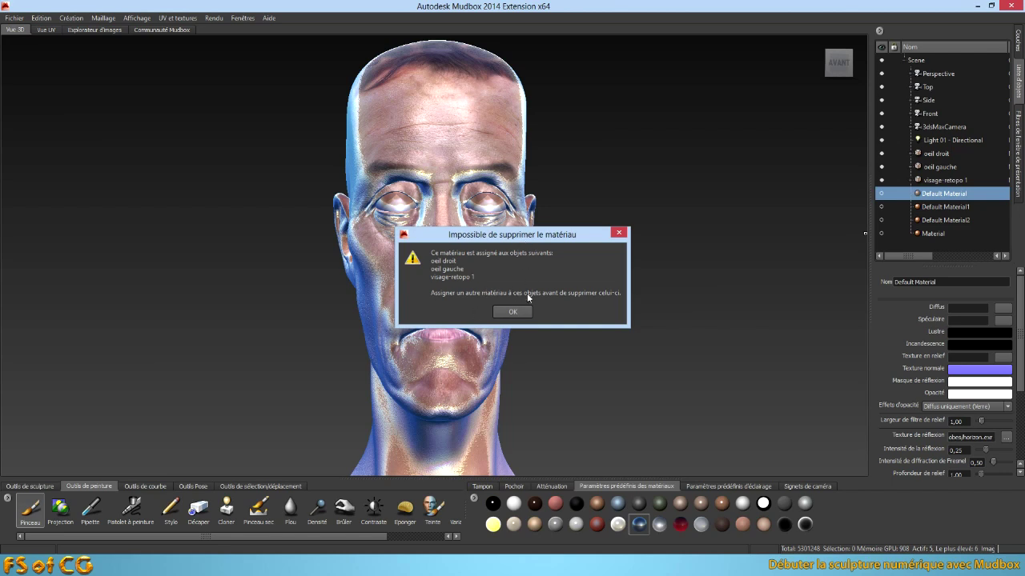
click(620, 235)
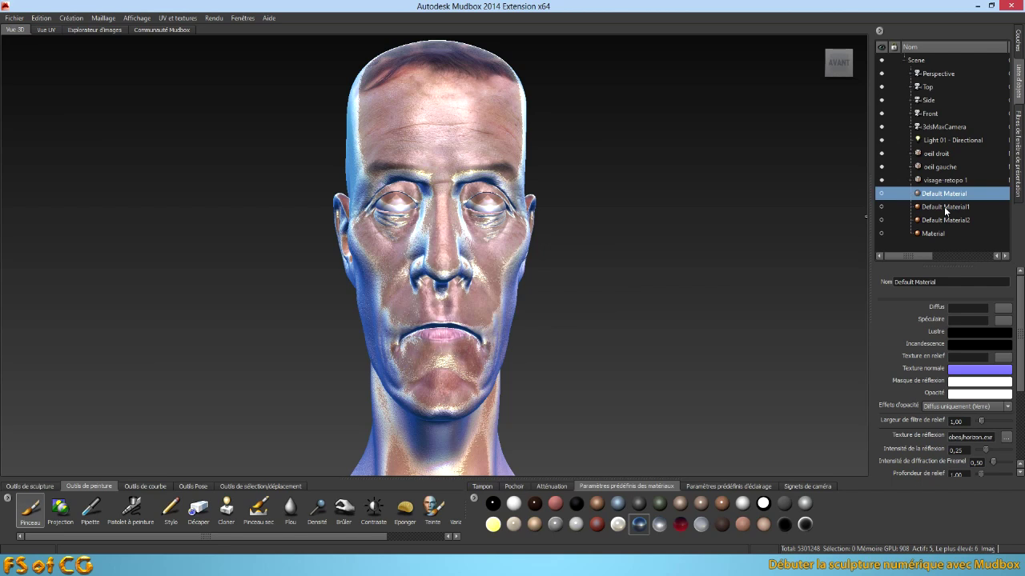
- Turn the visibility of Default Material1, Default Material2 and Material back on
right_click(945, 209)
click(931, 211)
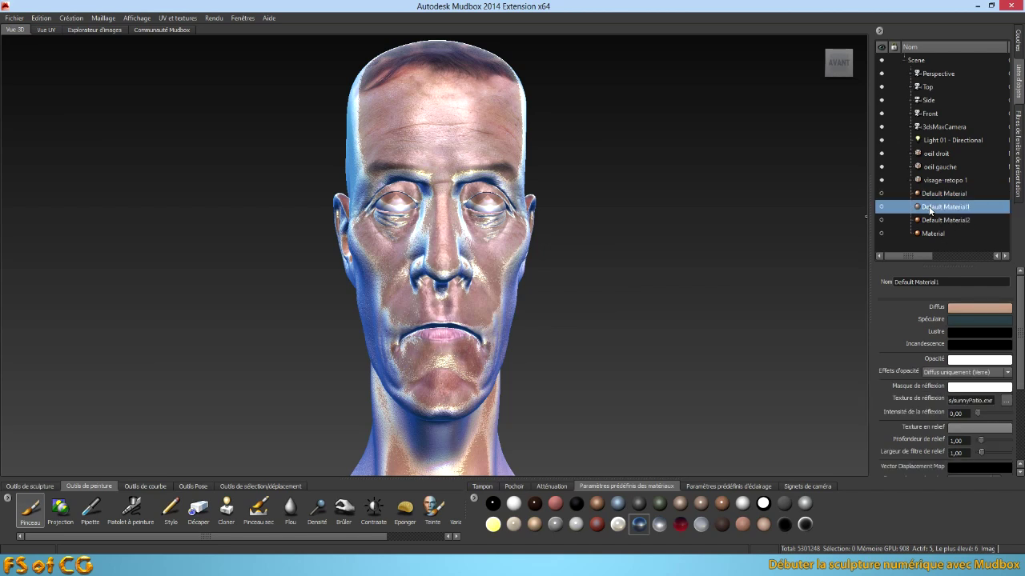
click(882, 207)
click(881, 220)
click(881, 233)
- Delete the materials Material and Default Material2 from the scene
right_click(931, 232)
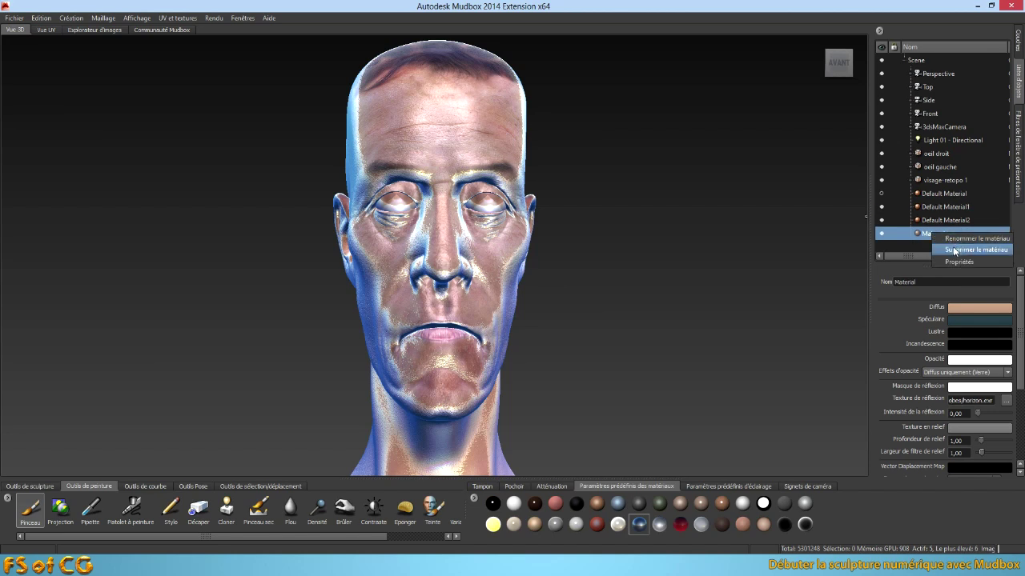
click(981, 249)
right_click(942, 222)
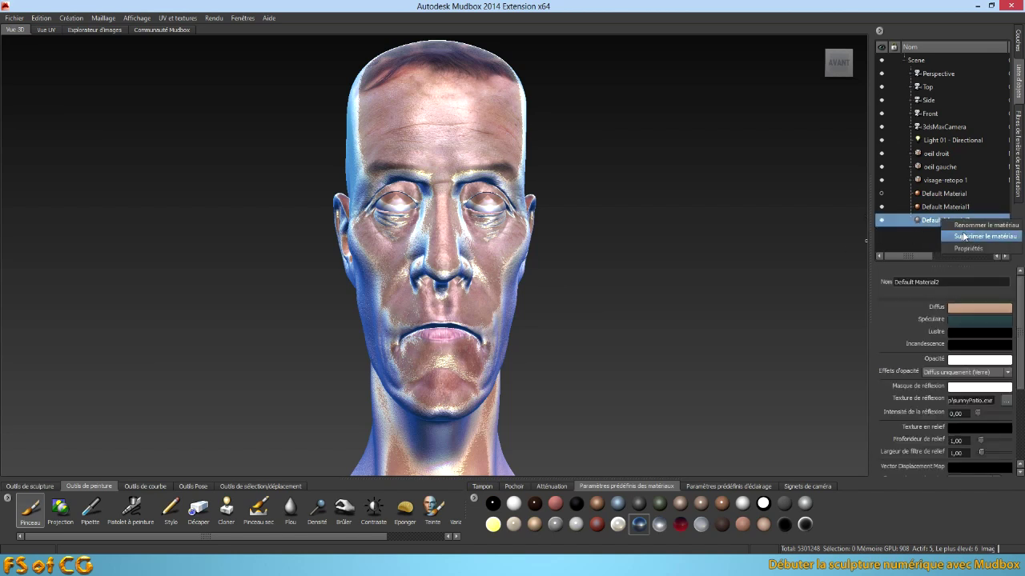
click(962, 234)
- Try to delete Default Material1 and view its material properties
right_click(944, 207)
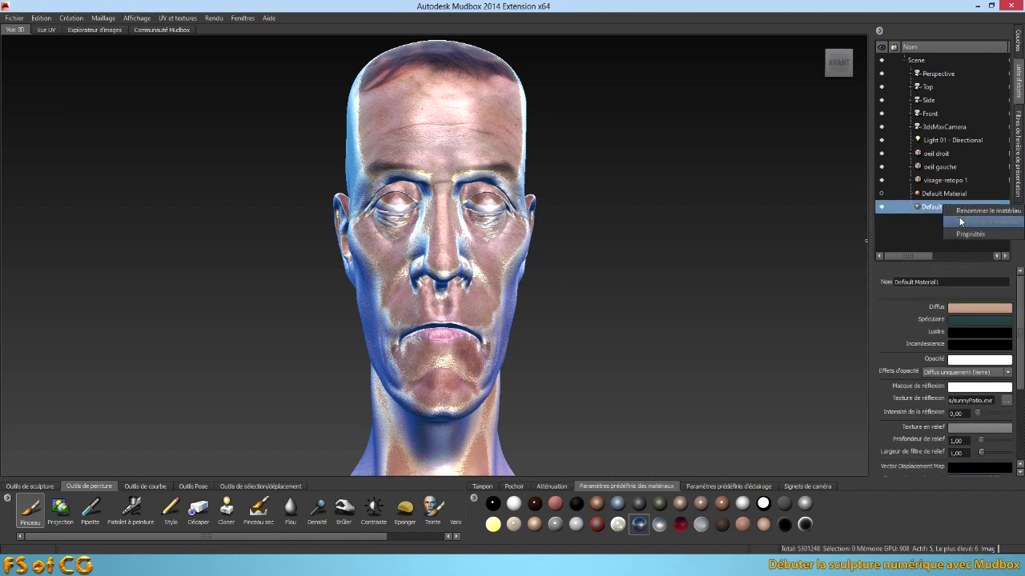
click(939, 196)
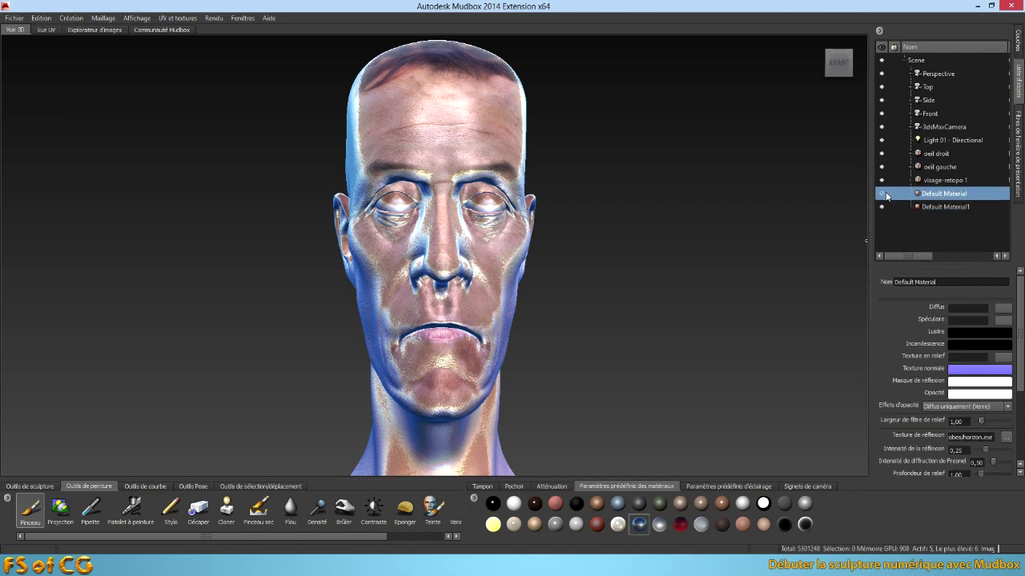
right_click(943, 207)
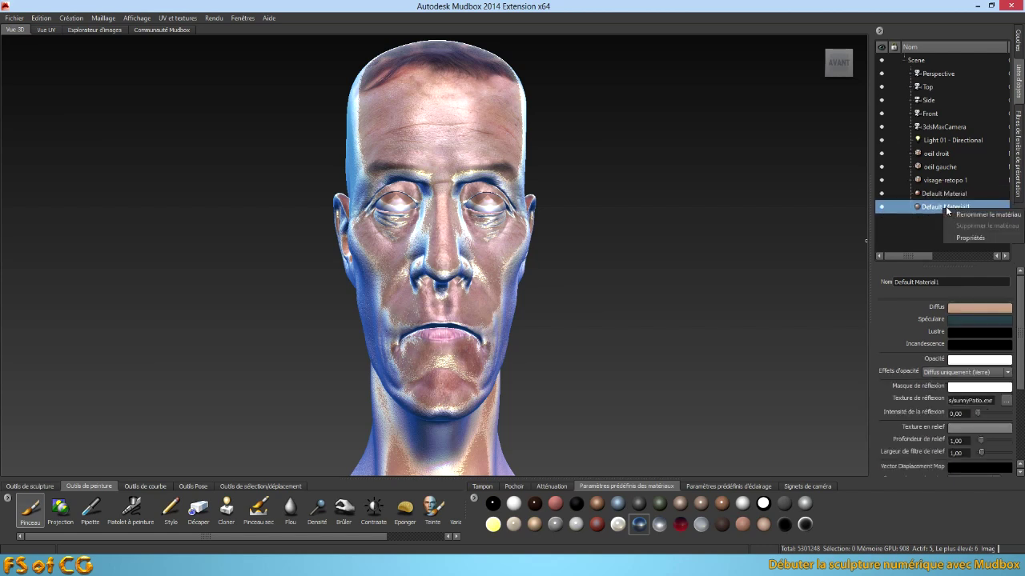
click(966, 237)
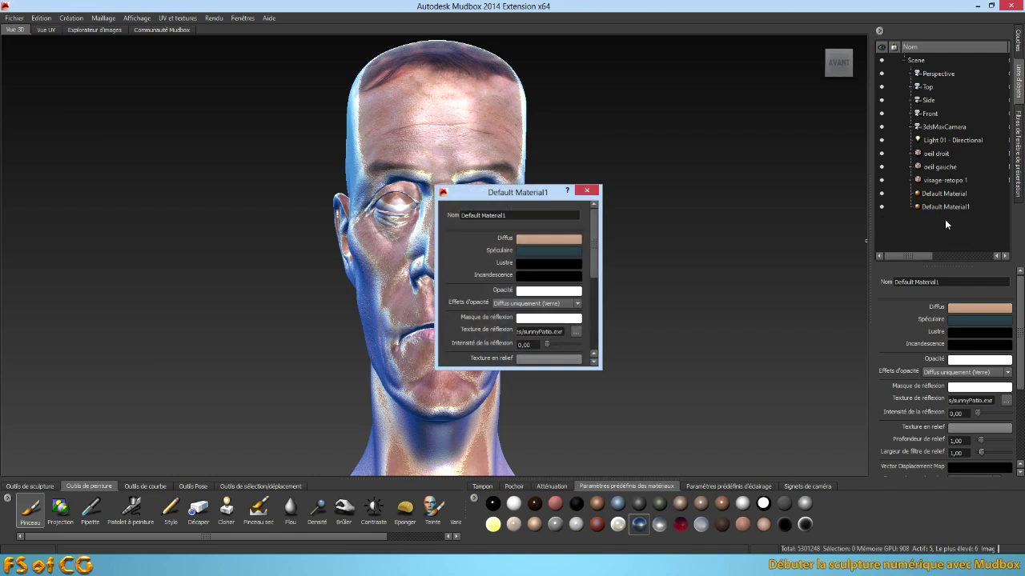
click(587, 190)
alt+drag(632, 240, 721, 240)
- Rename Default Material as "peau"
click(959, 196)
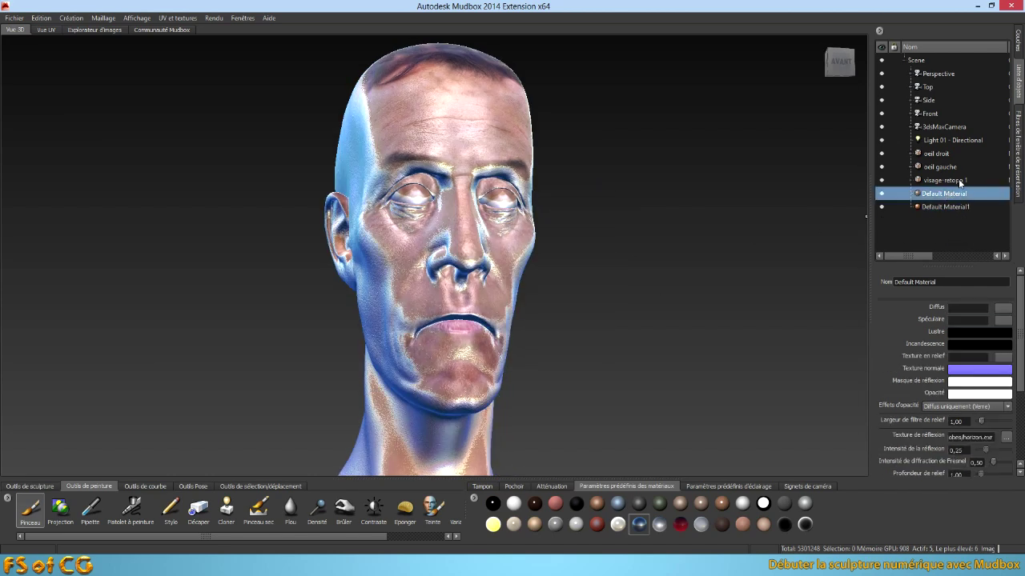
right_click(947, 197)
click(973, 201)
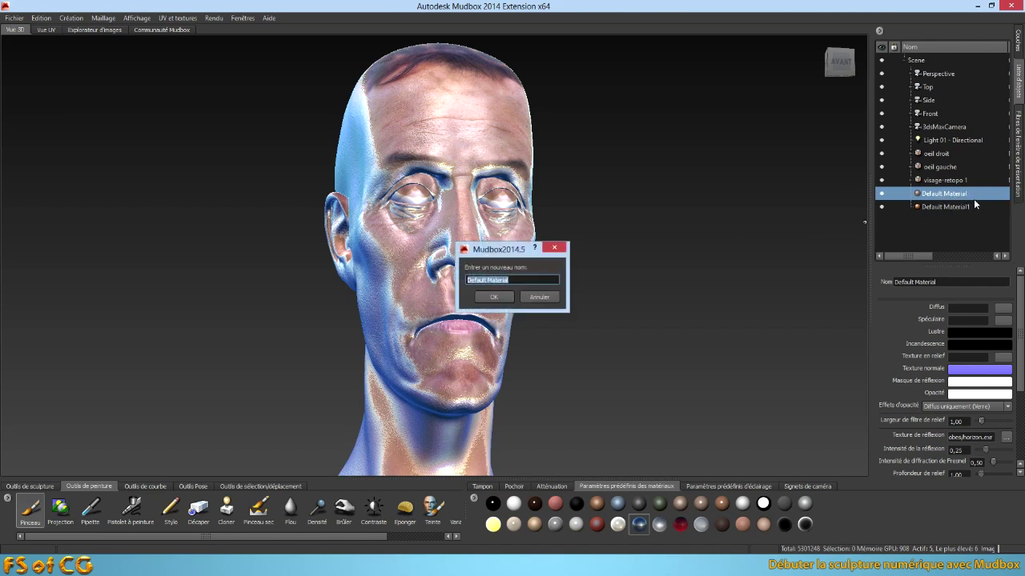
text(peau)
key(Return)
- Apply the pinkish skin-tone preset to the peau material and examine the face up close
alt+drag(510, 235, 448, 232)
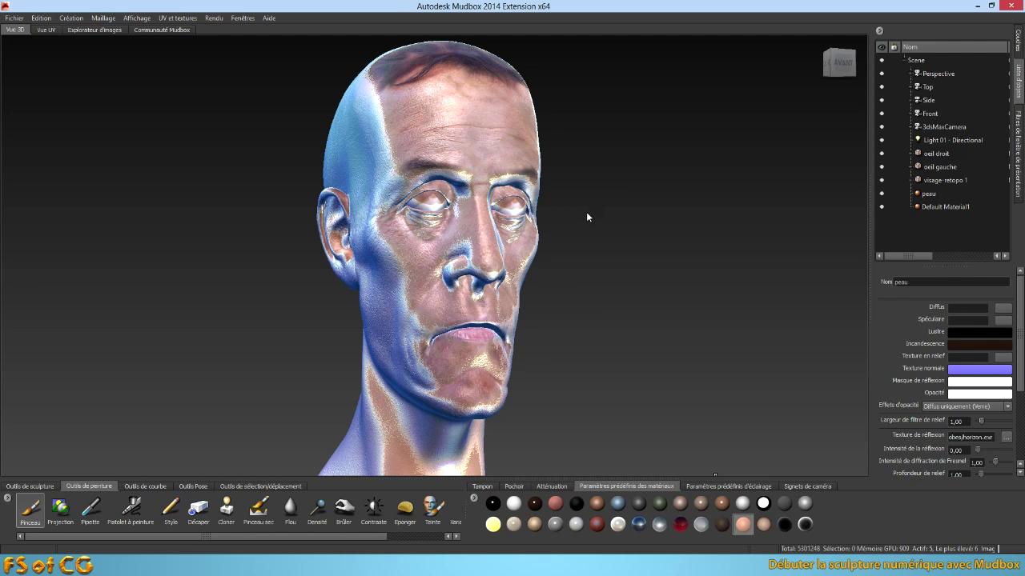
alt+drag(571, 257, 549, 261)
alt+right_drag(549, 261, 662, 271)
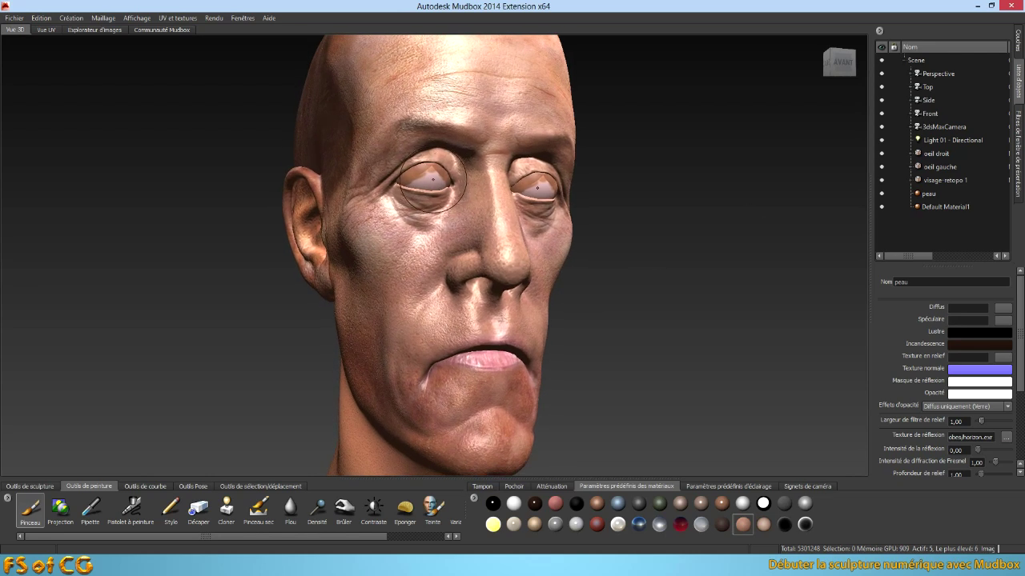
- Select the oeil droit mesh and examine both eyes up close from the front and side
click(942, 158)
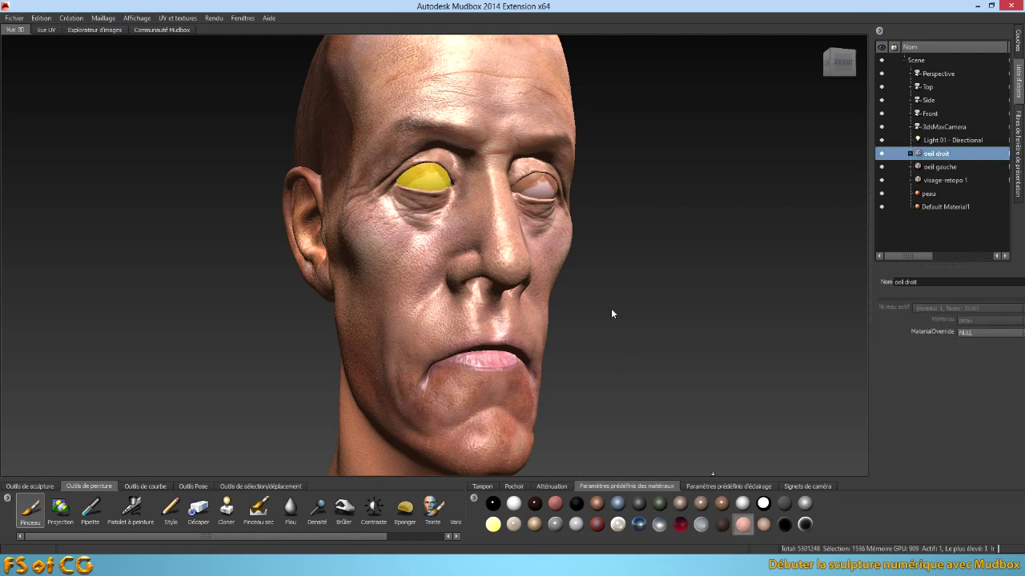
alt+drag(627, 302, 561, 240)
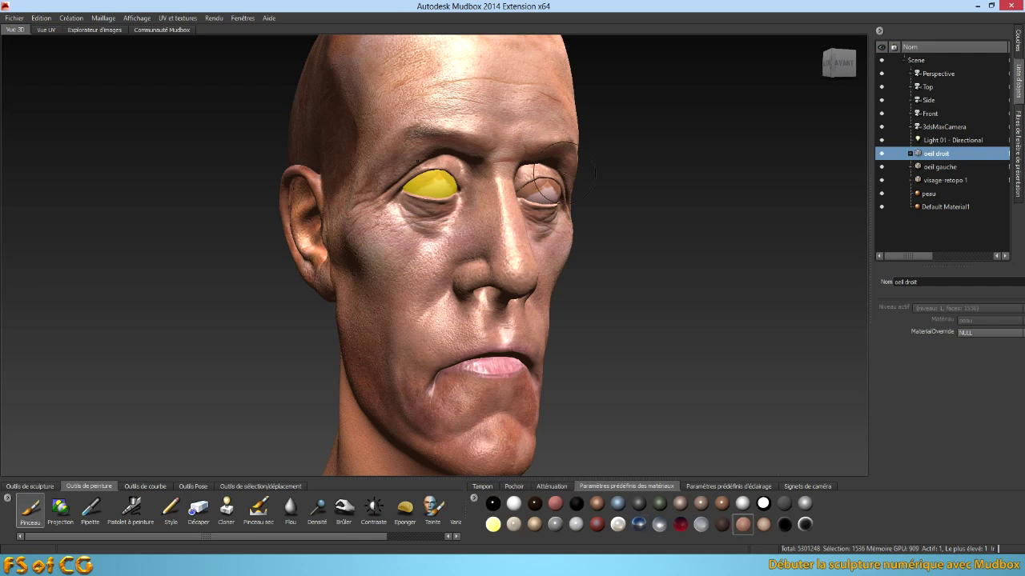
alt+drag(525, 228, 434, 249)
alt+right_drag(434, 249, 480, 164)
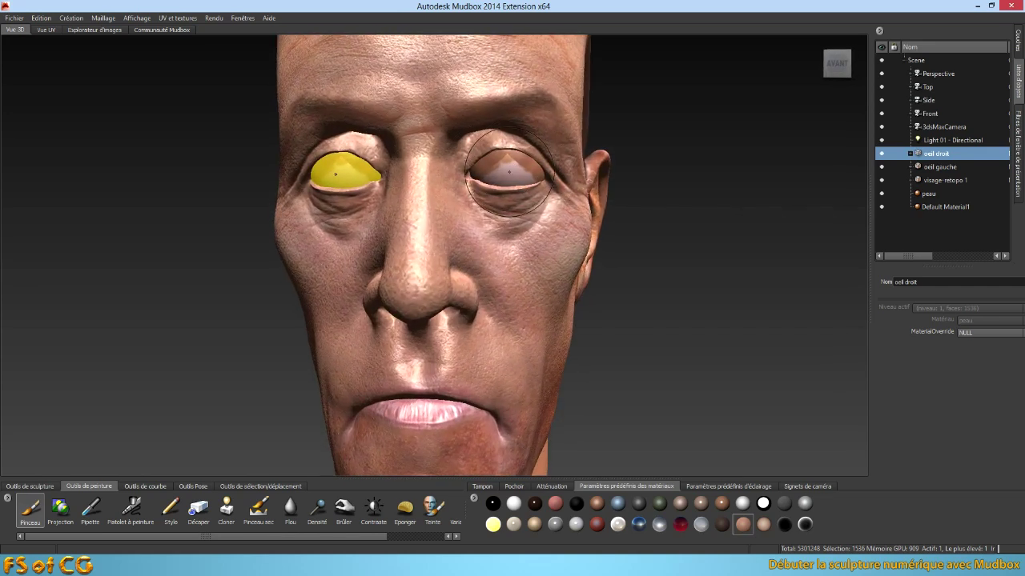
mouse_move(513, 171)
alt+mouse_down()
mouse_move(540, 172)
mouse_move(578, 202)
alt+mouse_up()
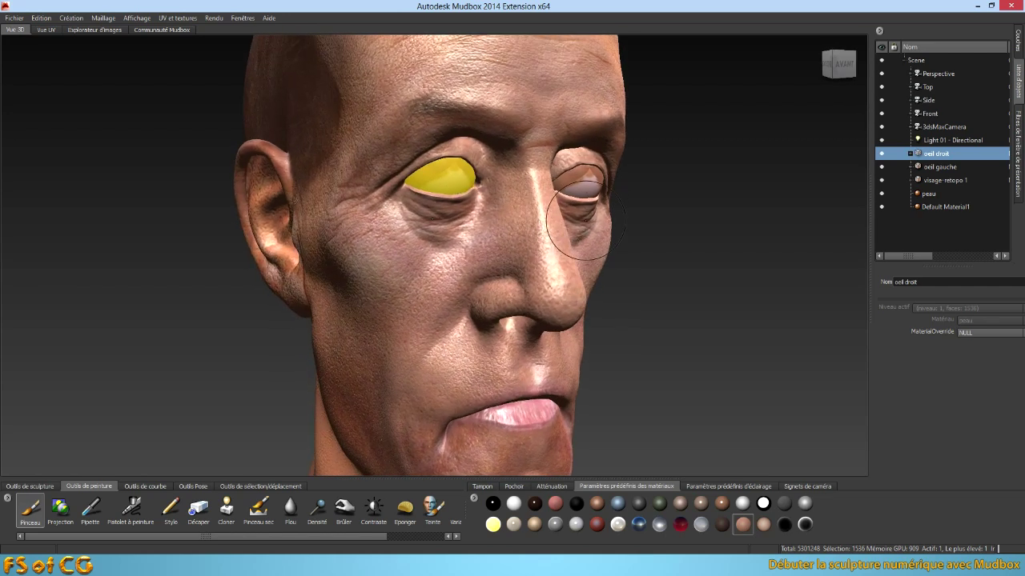
- Run the removal of unused materials for the whole scene
right_click(585, 182)
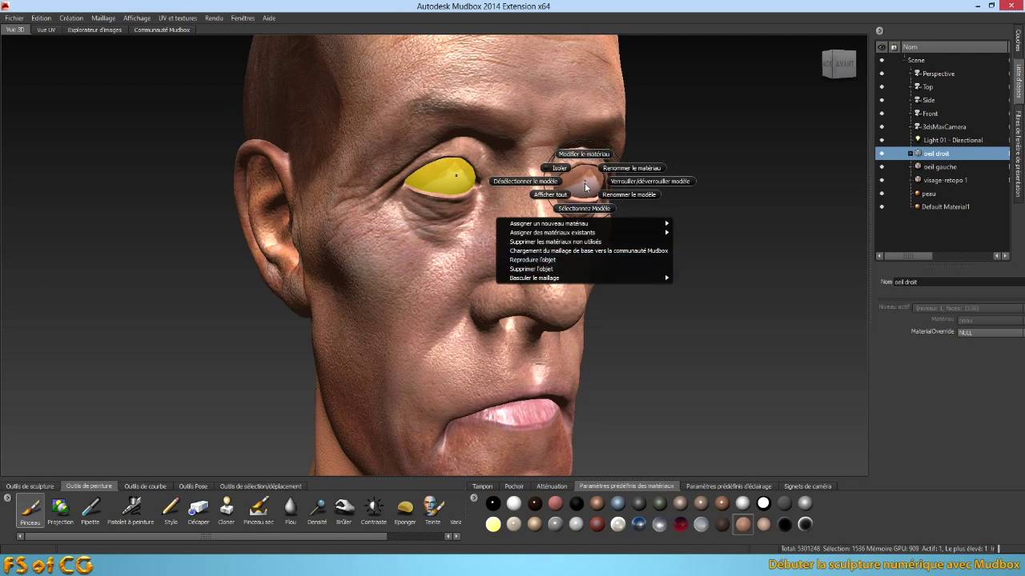
click(589, 242)
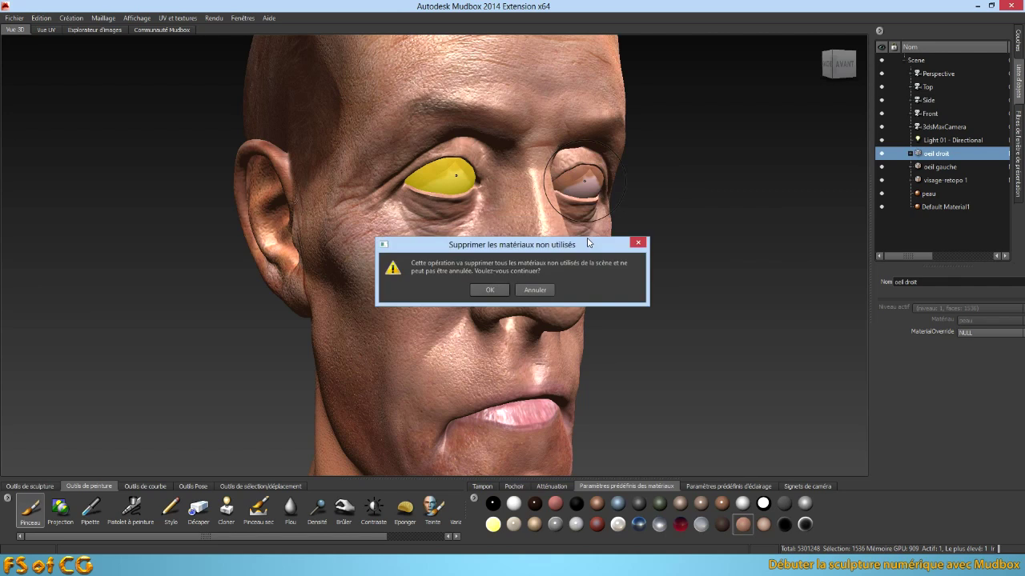
key(Return)
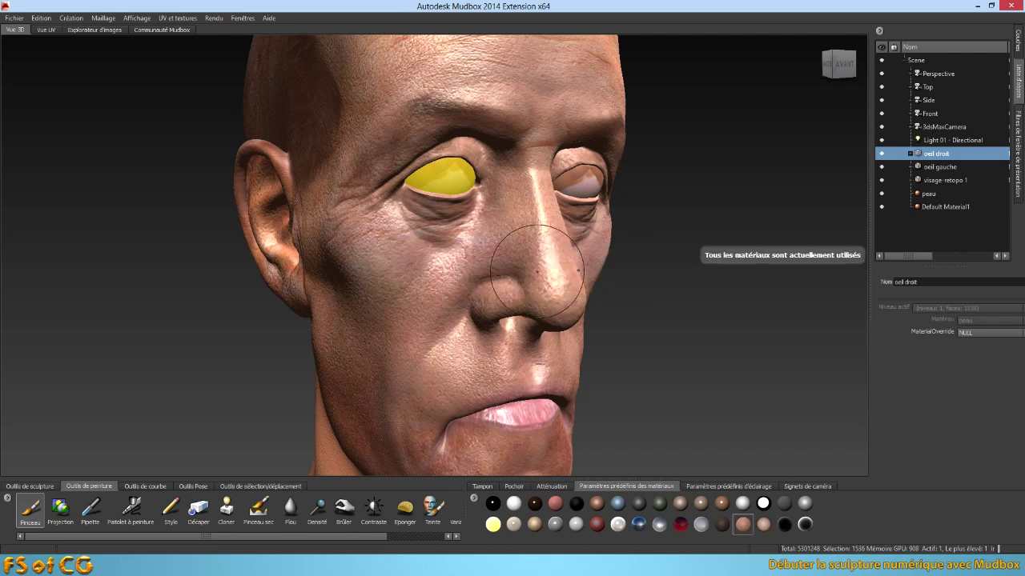
alt+drag(655, 249, 650, 280)
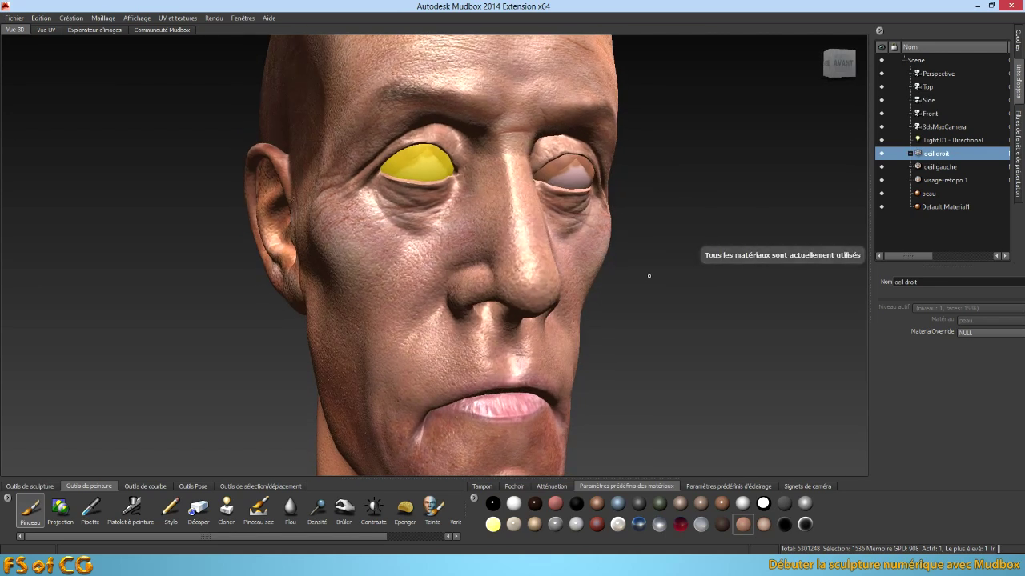
- Assign a new Mudbox Material to the oeil droit mesh and name it "oeil"
right_click(941, 157)
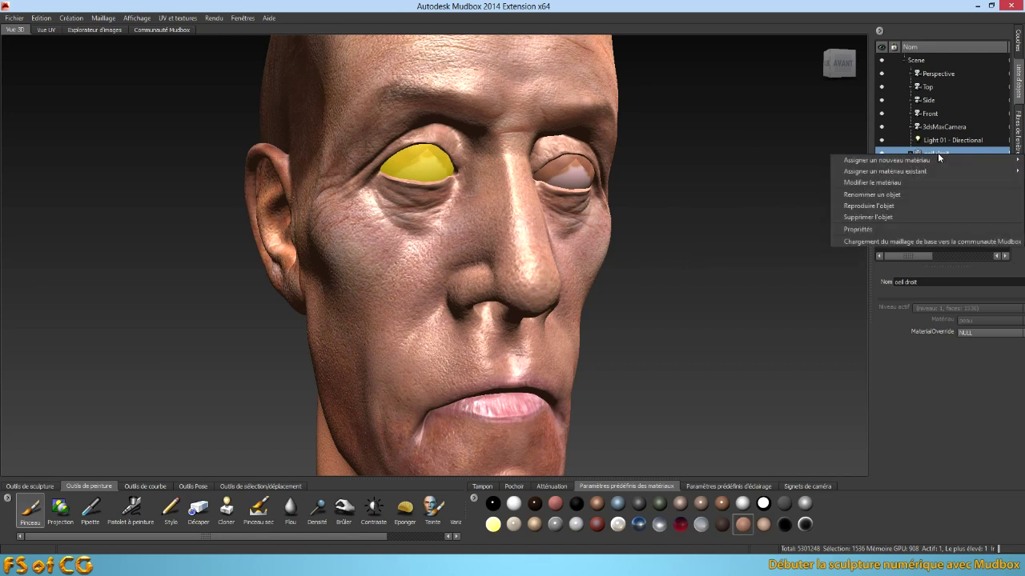
mouse_move(920, 160)
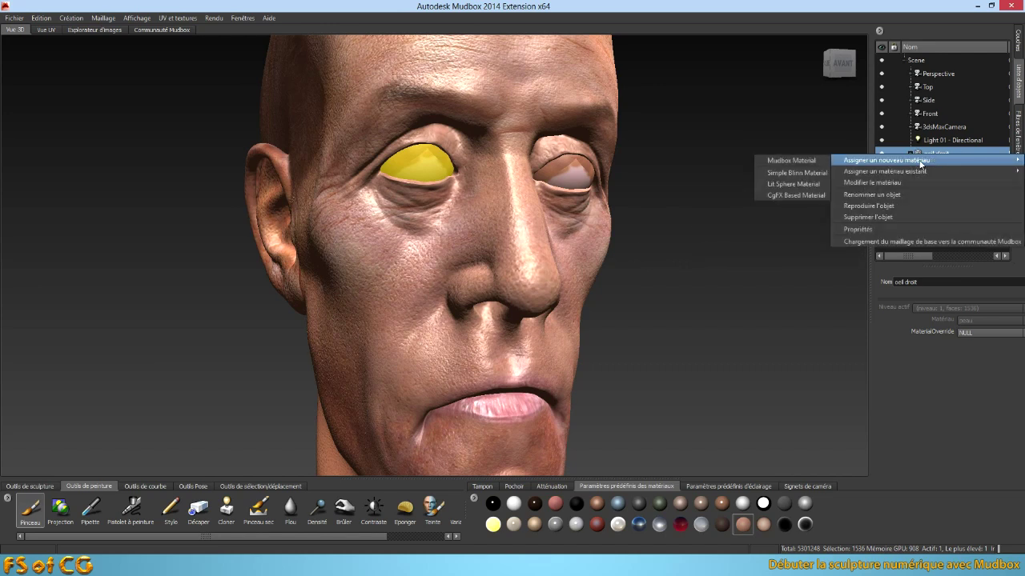
click(789, 161)
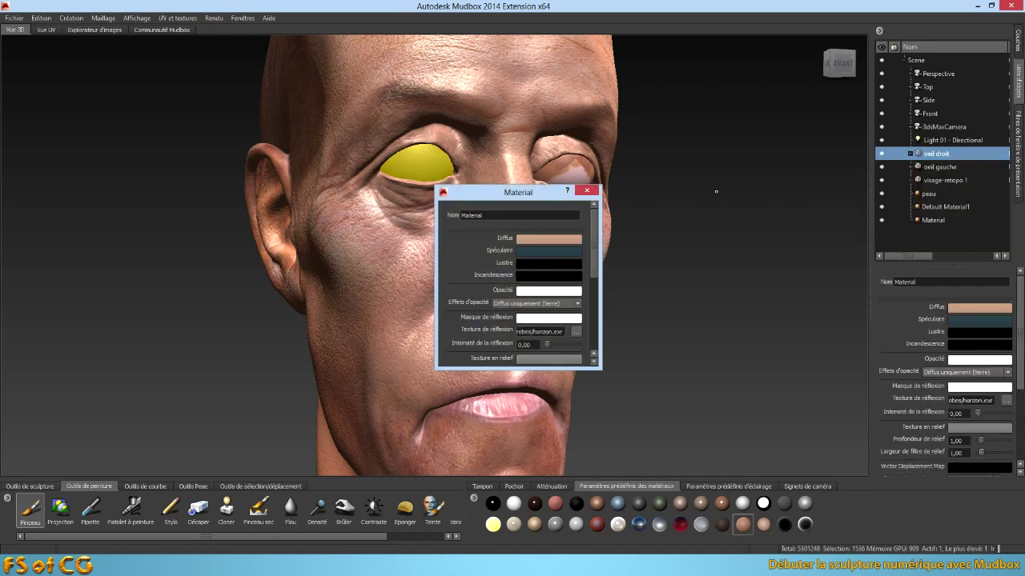
double_click(455, 216)
text(oeil)
key(Return)
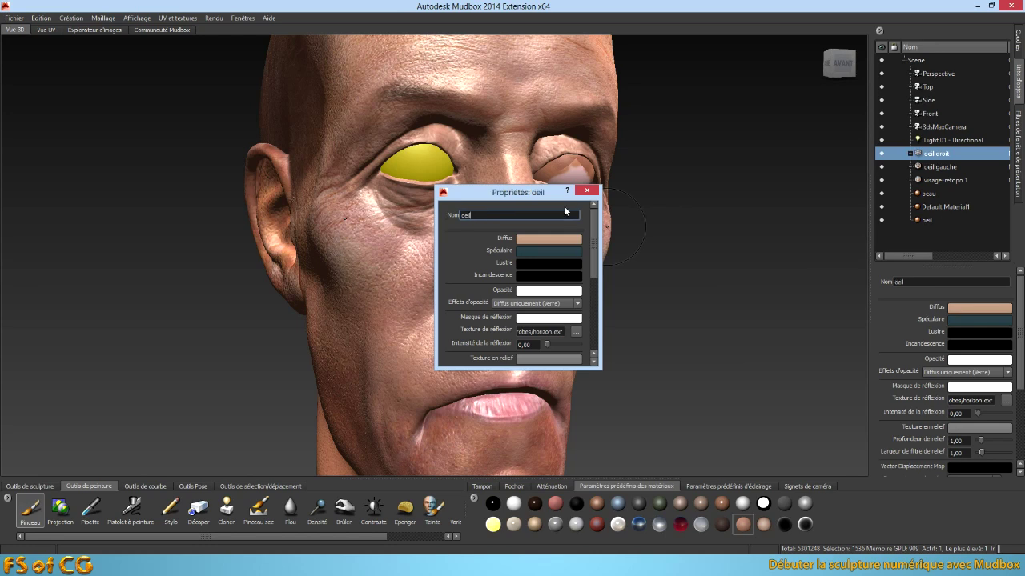
- Raise the oeil material's reflection intensity to 0.07, with its properties window moved clear of the face and enlarged
drag(512, 192, 714, 77)
drag(702, 257, 704, 359)
click(757, 230)
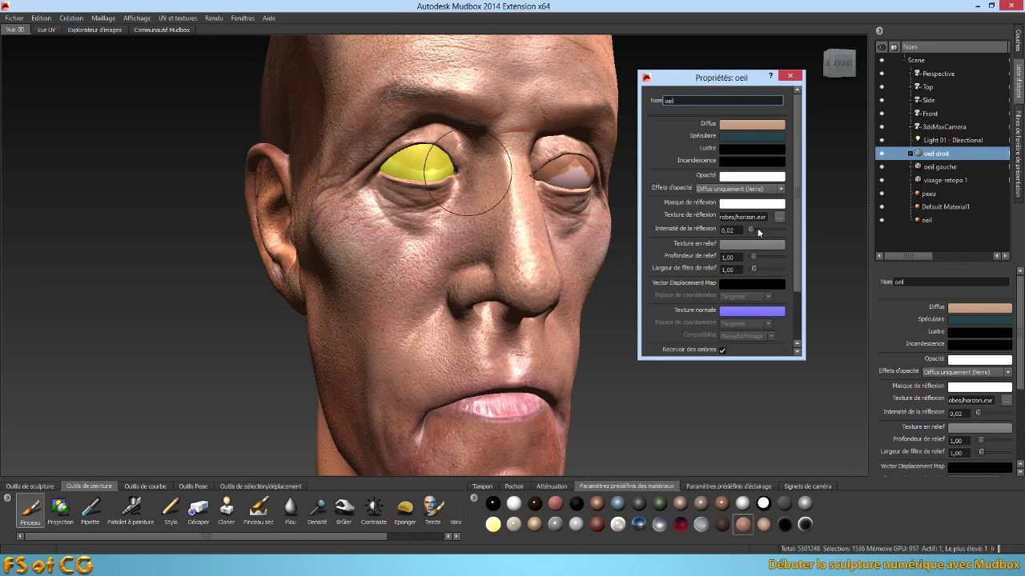
drag(756, 232, 754, 231)
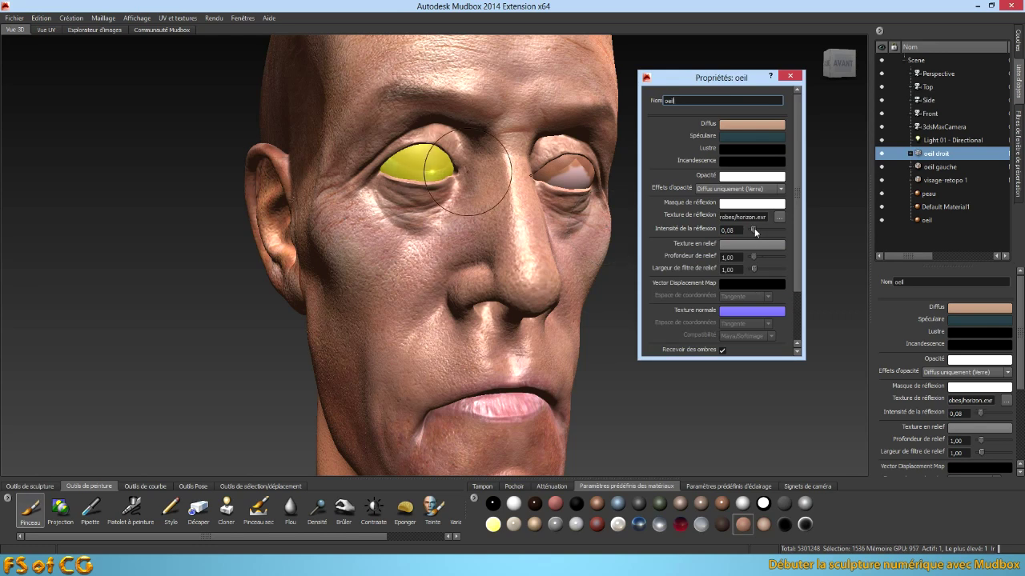
- Change the oeil material's diffuse colour to a pale cream off-white
click(753, 124)
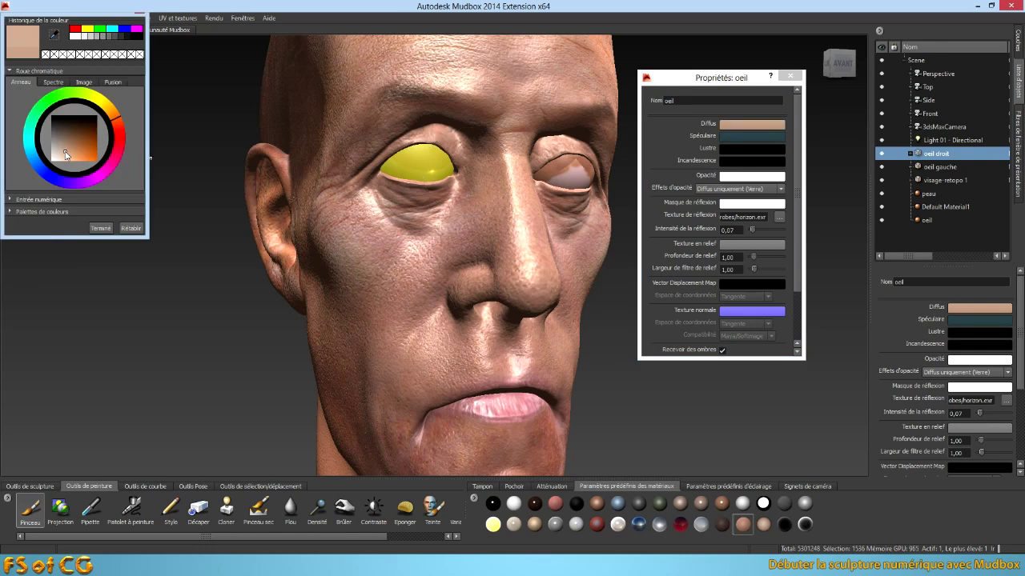
drag(60, 156, 60, 163)
click(101, 228)
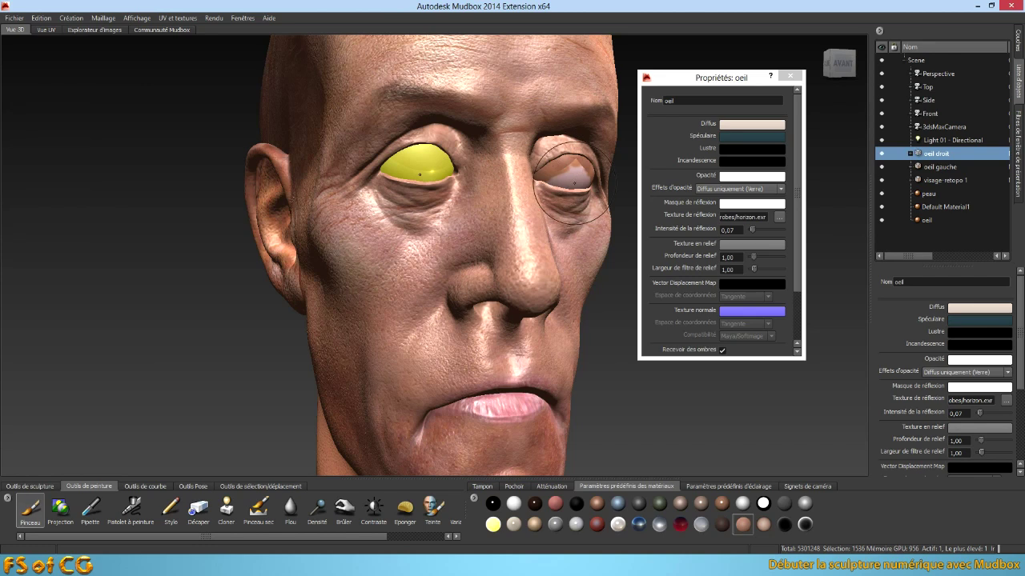
- Review the oeil material's remaining properties, including the reflection texture path and the opacity effect choices, and close its properties window
drag(755, 364, 756, 450)
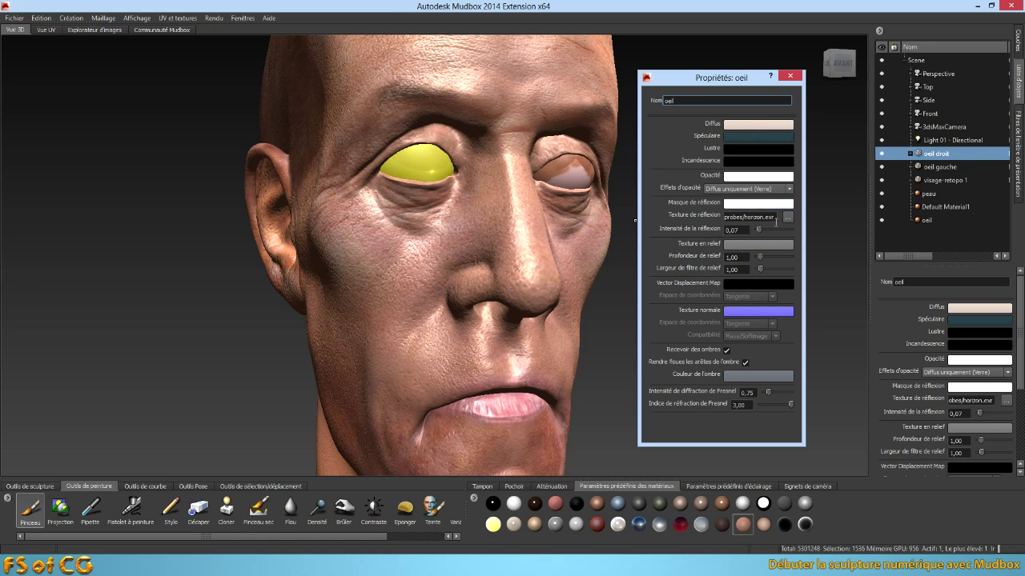
click(779, 218)
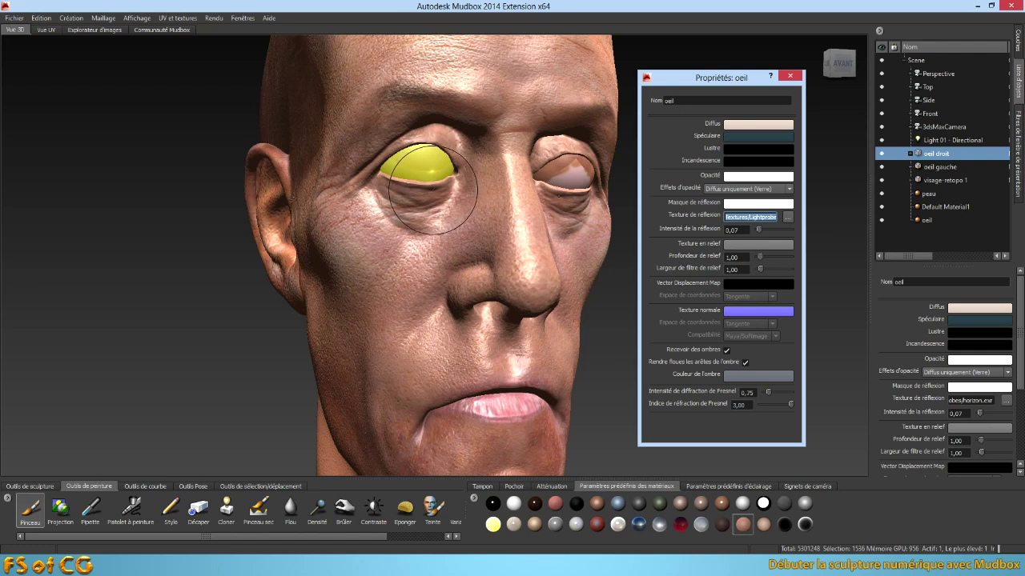
click(780, 192)
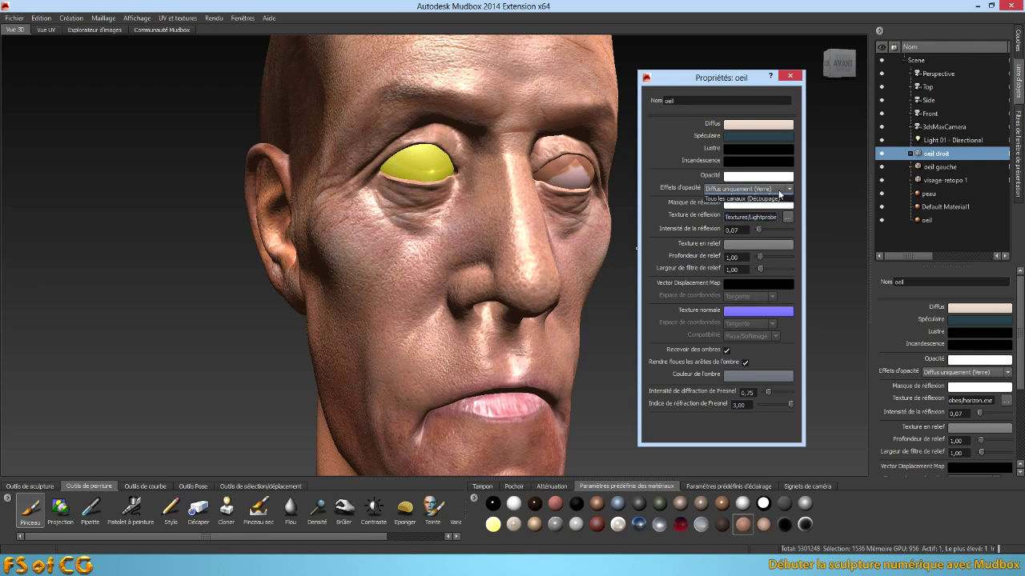
click(775, 199)
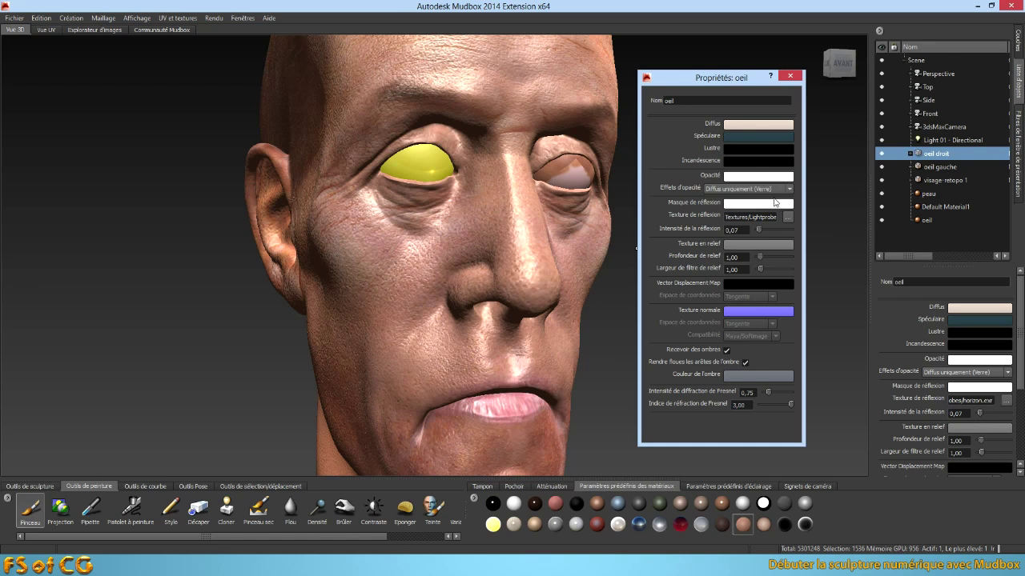
click(782, 190)
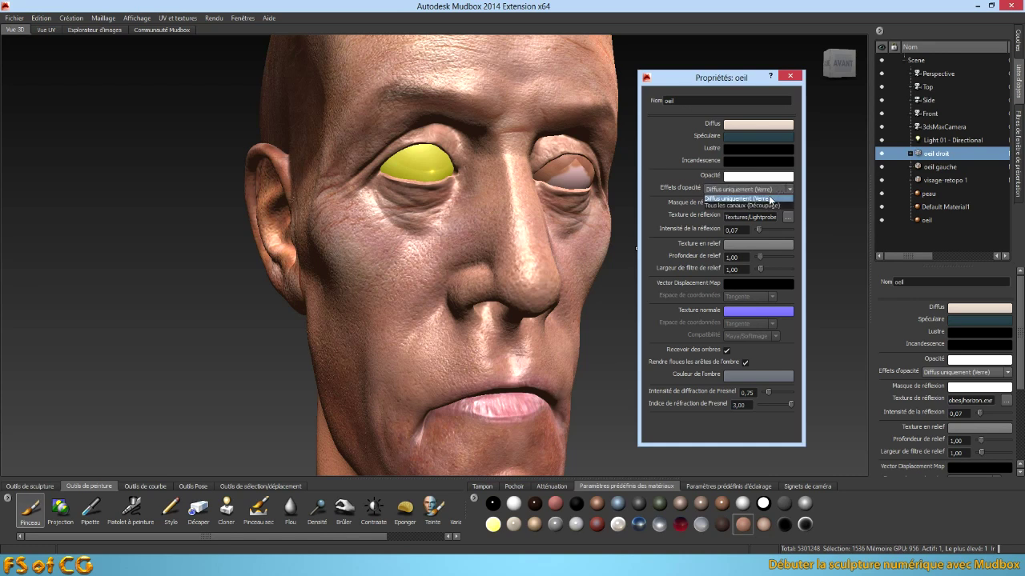
click(772, 200)
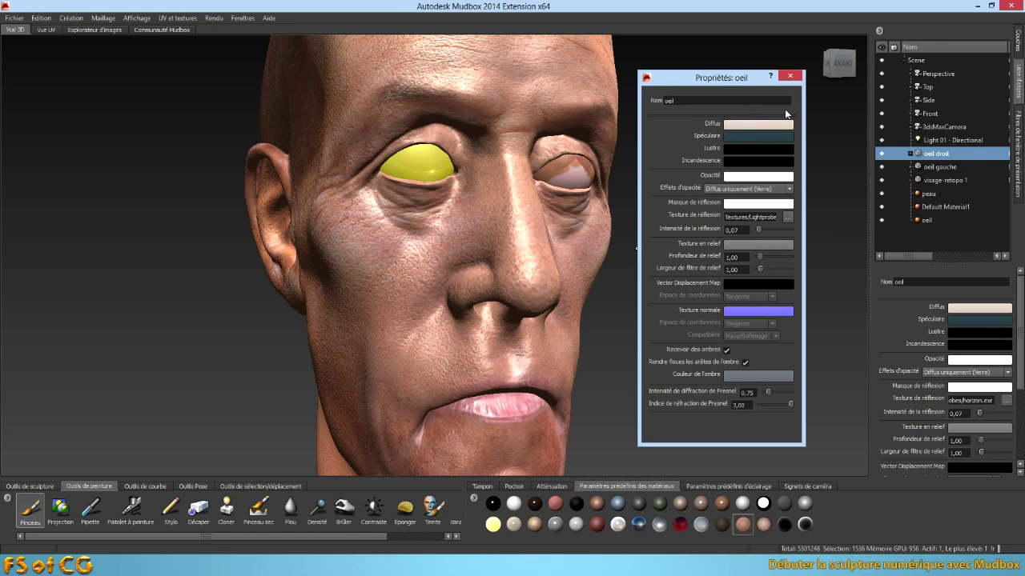
click(789, 76)
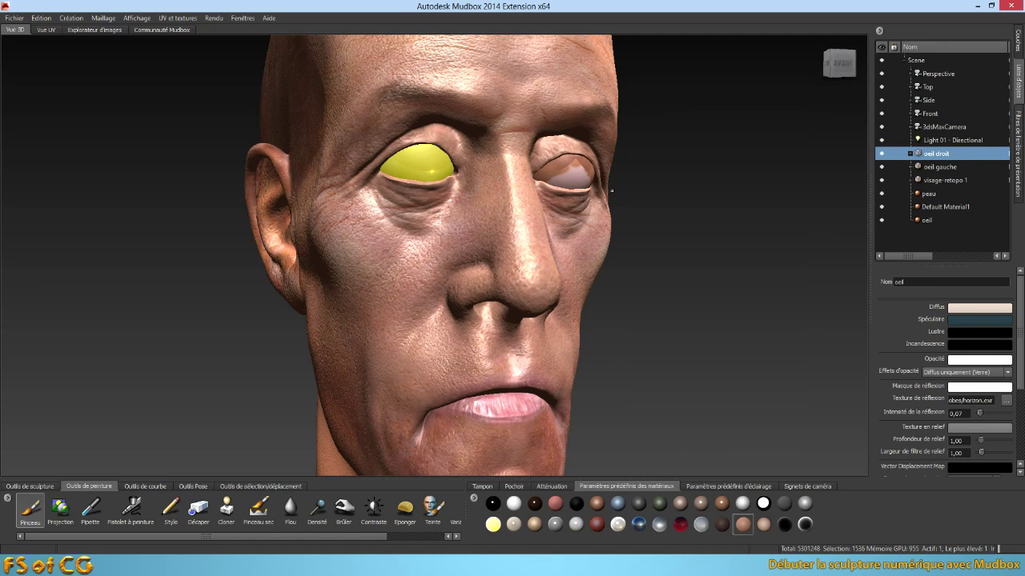
- Assign the existing oeil material to the oeil gauche mesh and check both eyes unselected with the whole head in view
right_click(569, 174)
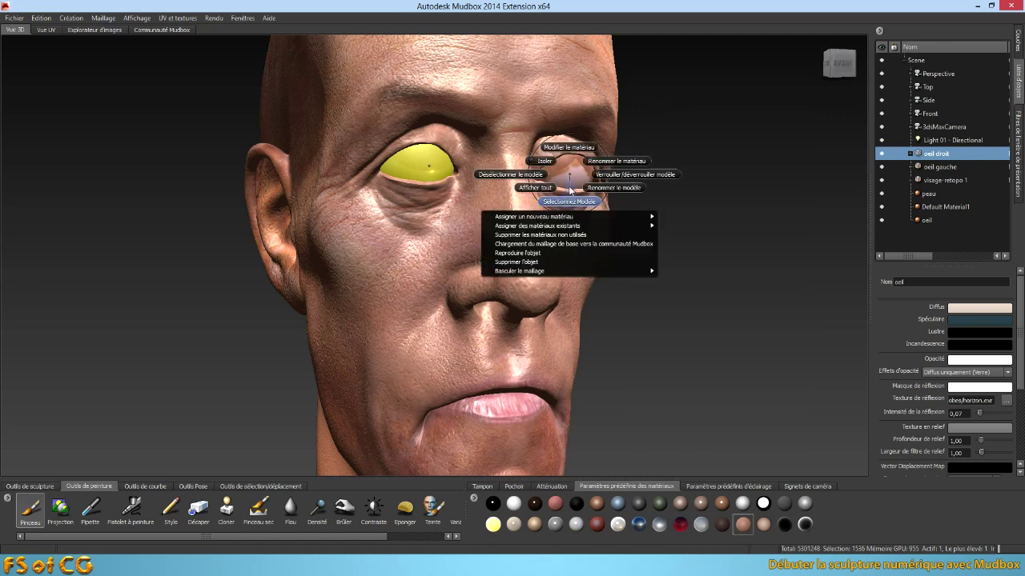
mouse_move(619, 225)
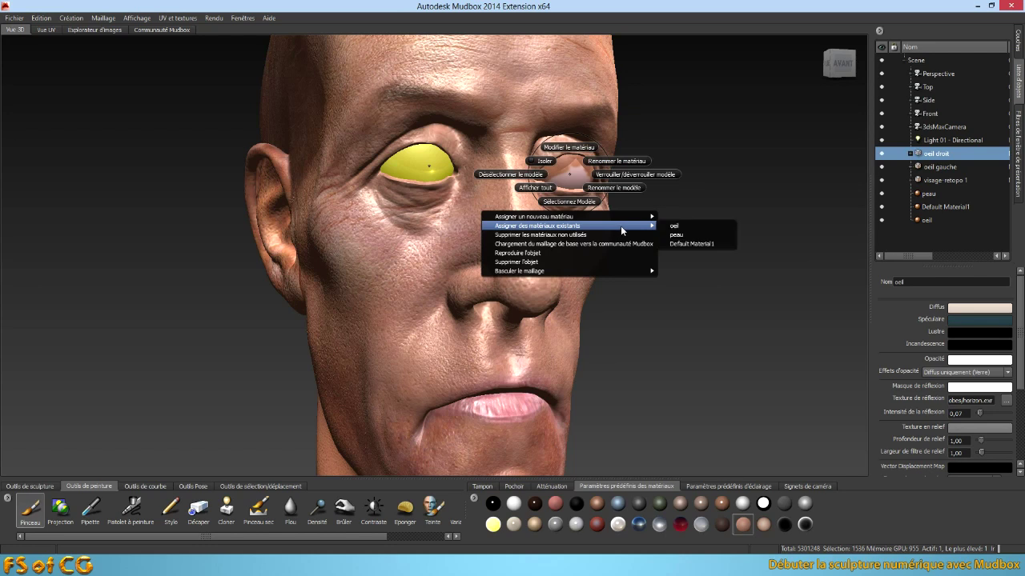
click(677, 226)
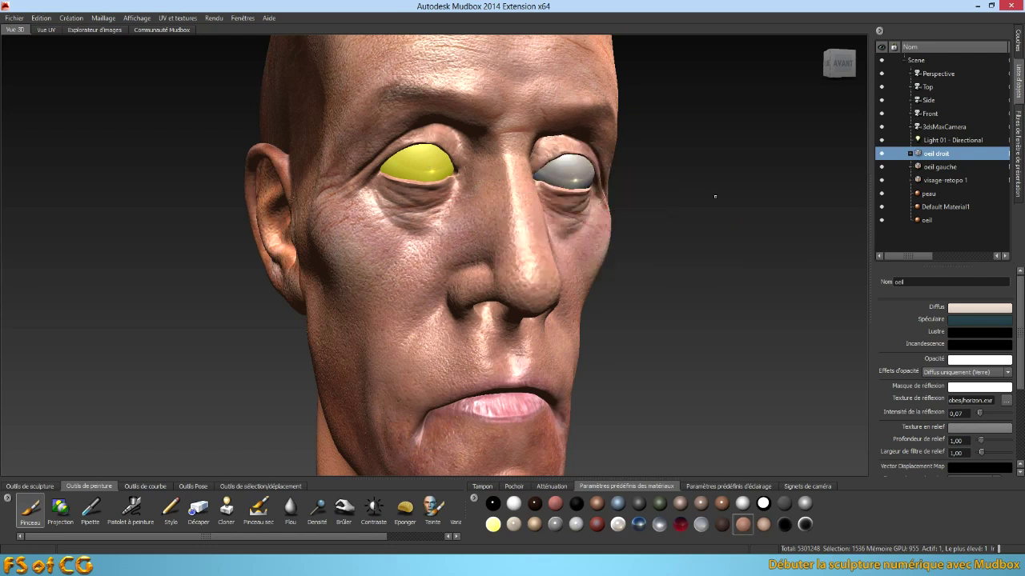
click(930, 74)
alt+drag(647, 281, 696, 301)
alt+right_drag(697, 301, 654, 301)
alt+drag(654, 300, 608, 308)
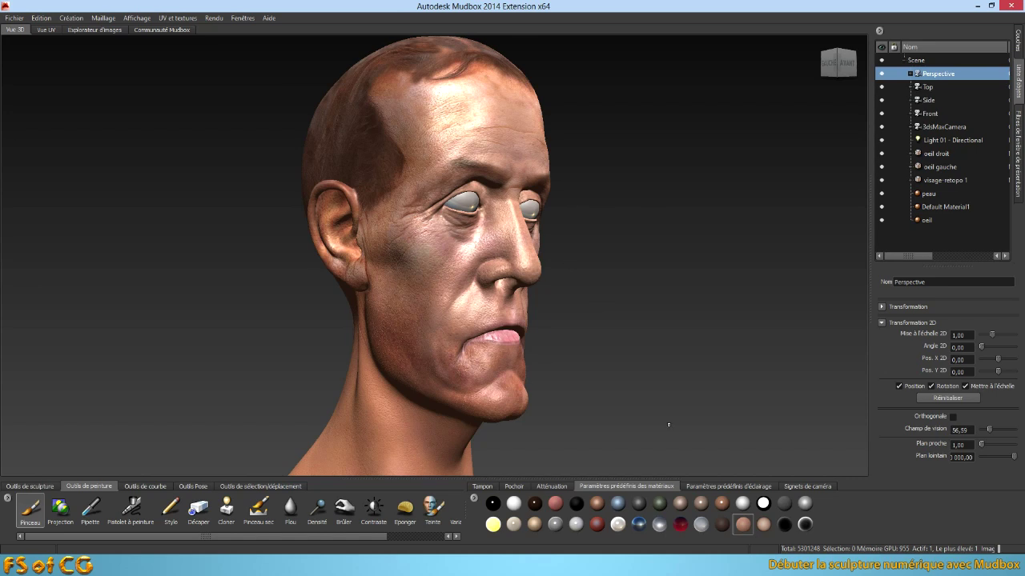
- Select the peau material and examine its properties, from the diffuse and specular channels to the shadow settings
click(943, 196)
drag(1019, 290, 1019, 333)
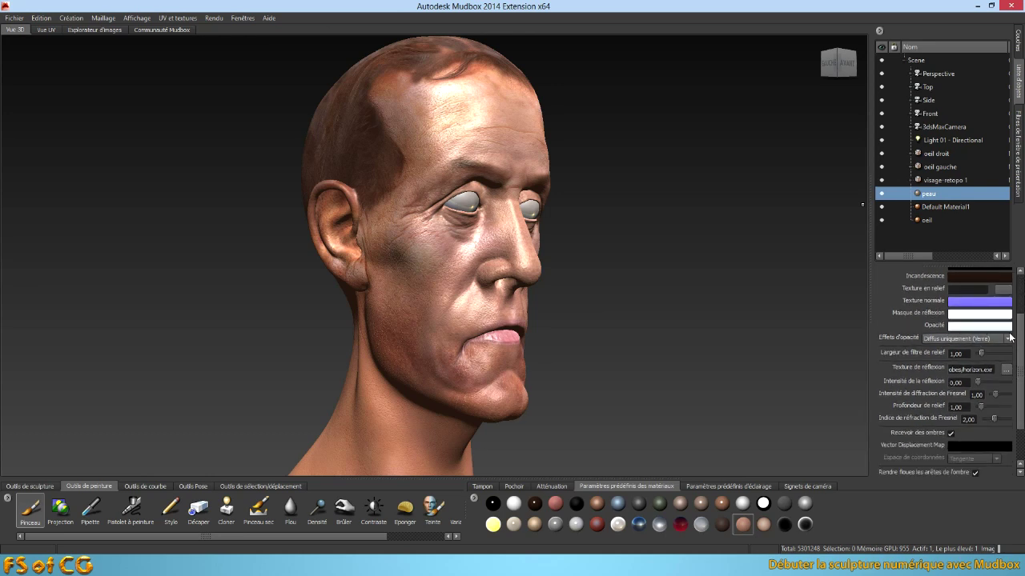
scroll(1021, 342, up, 4)
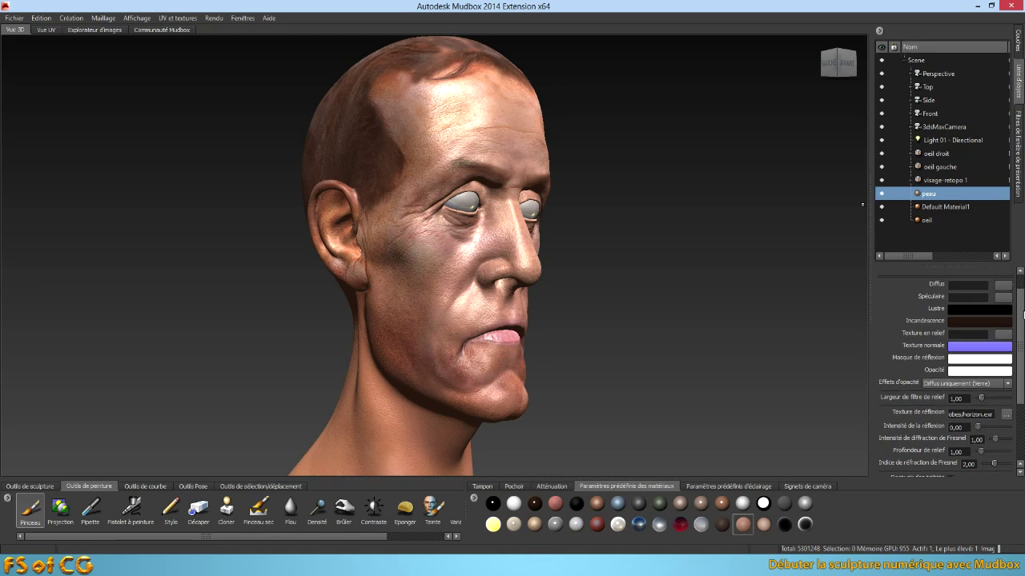
scroll(969, 358, down, 5)
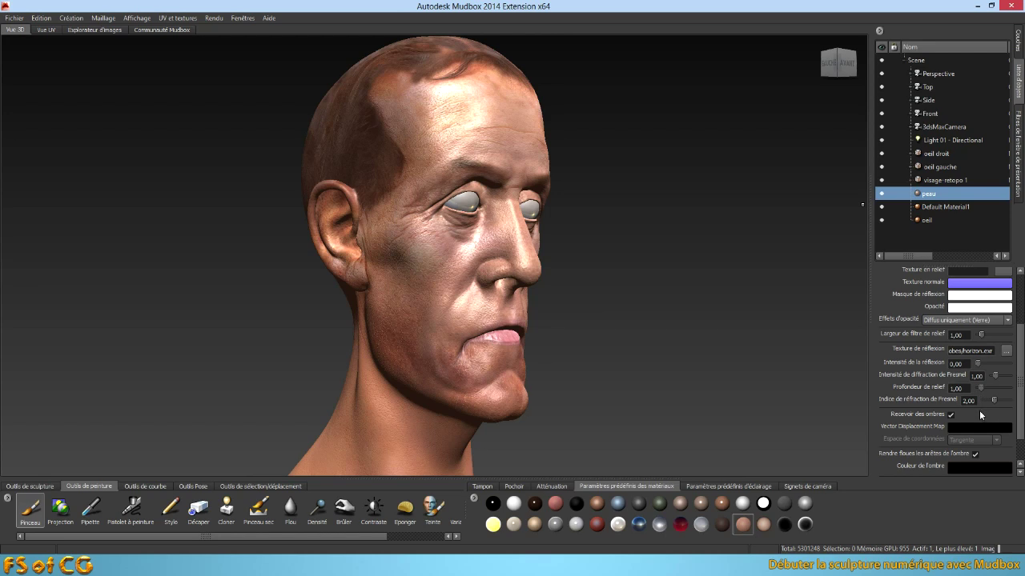
alt+drag(573, 294, 589, 293)
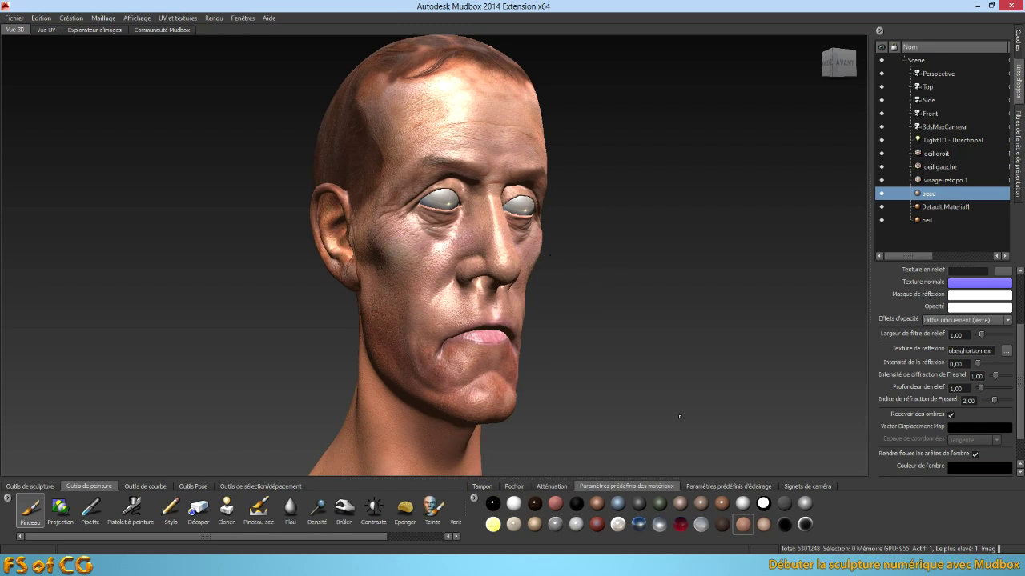
- Apply the first lighting preset, which uses the sunnyPatio image, and inspect the head from both sides
click(730, 486)
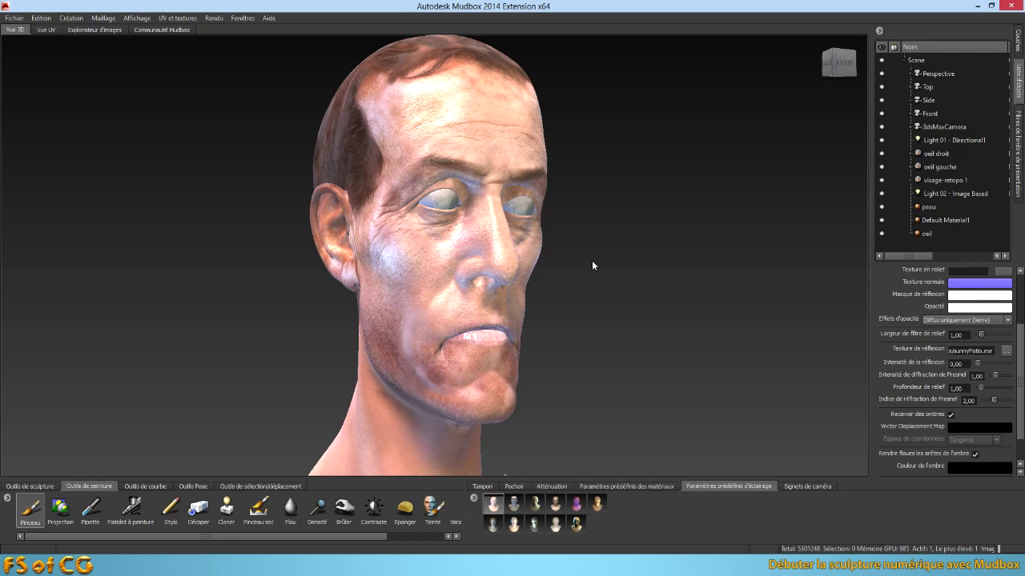
mouse_move(449, 227)
alt+mouse_down()
mouse_move(569, 232)
mouse_move(515, 323)
mouse_move(493, 308)
alt+mouse_up()
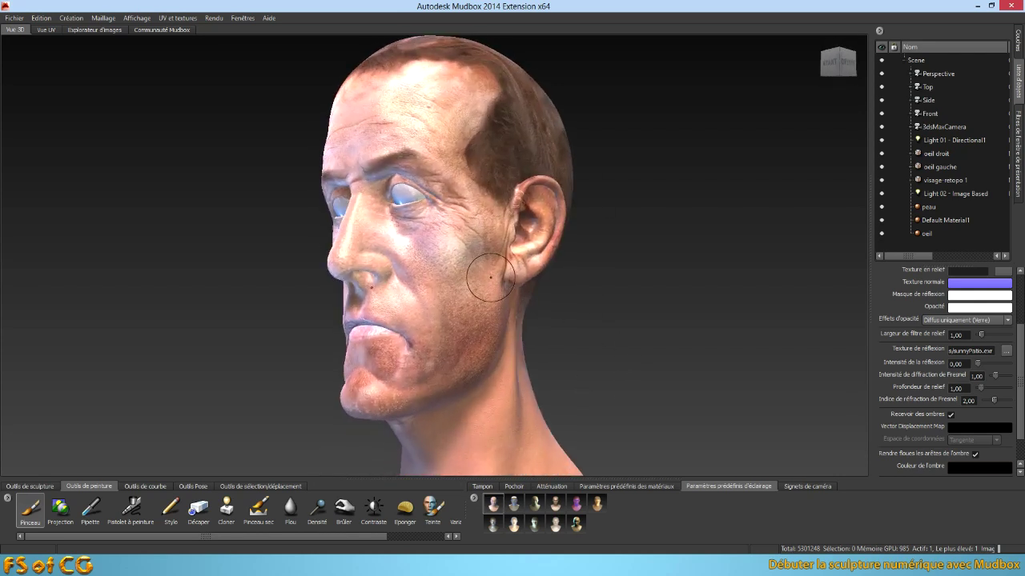
alt+drag(601, 293, 656, 323)
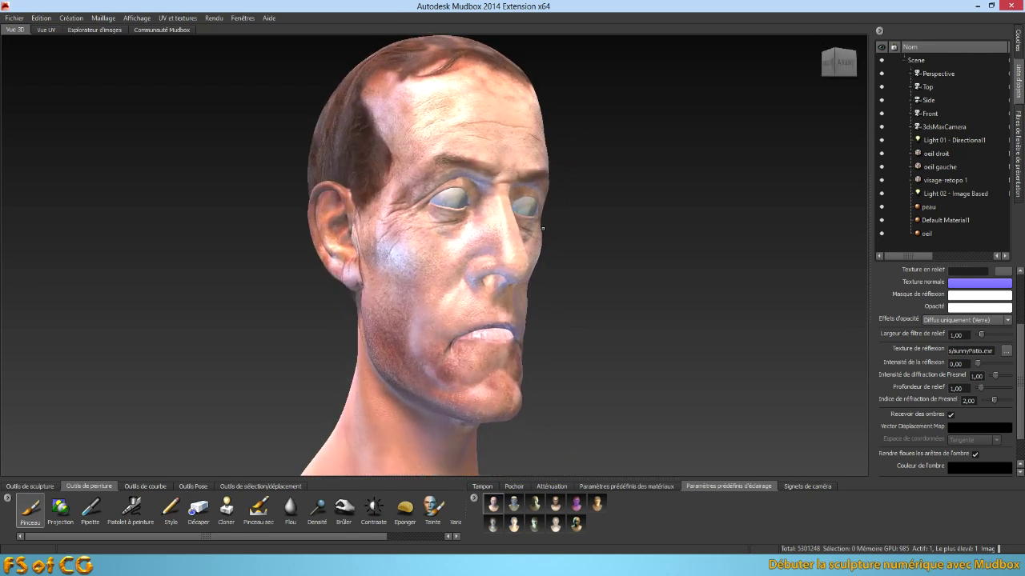
- Set Light 01 - Directional1 to intensity 0.87 and scale 1.88, and display its handles and the light itself
click(938, 143)
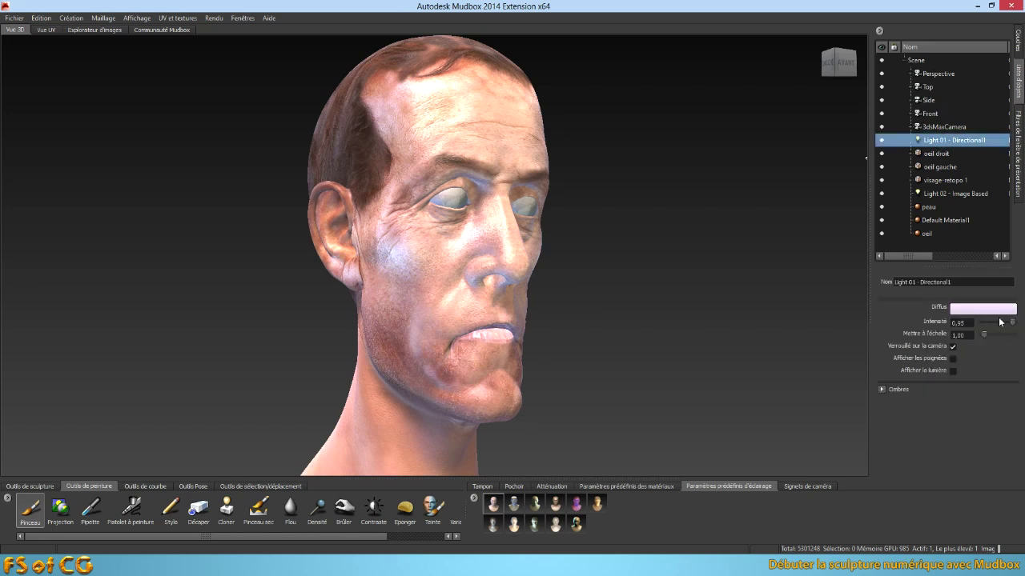
drag(1012, 322, 988, 334)
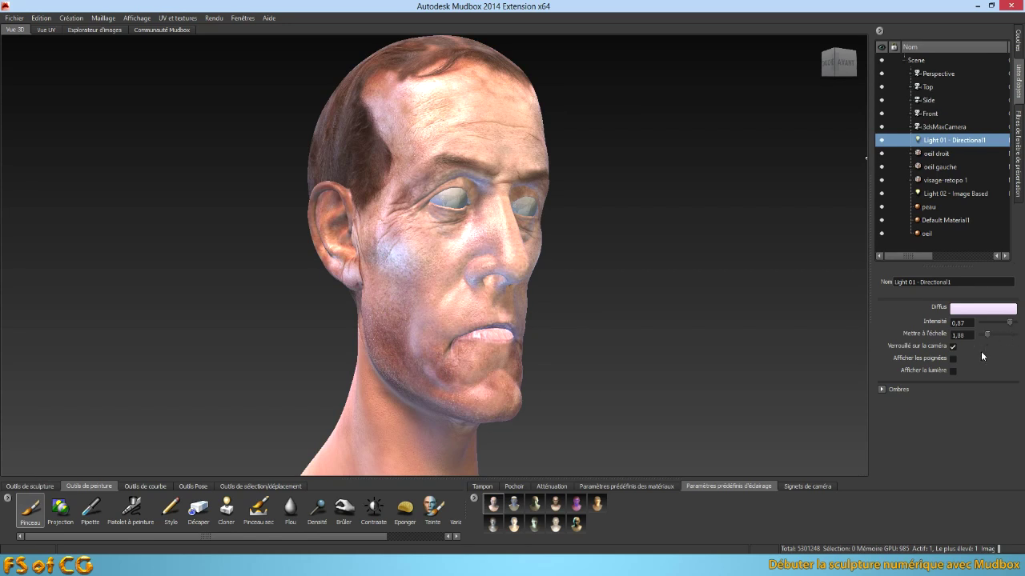
click(952, 360)
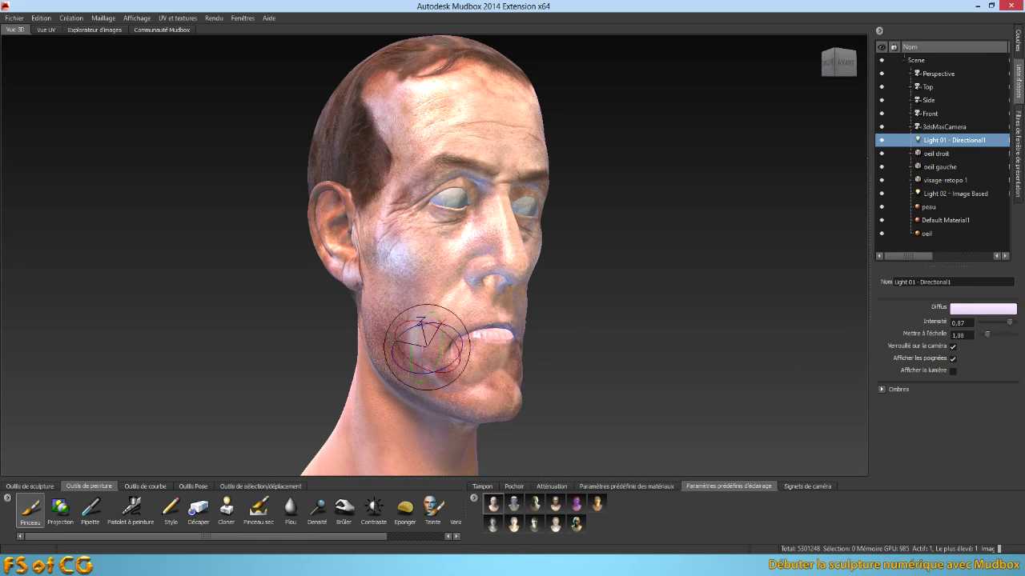
alt+drag(610, 362, 445, 337)
alt+drag(546, 366, 797, 370)
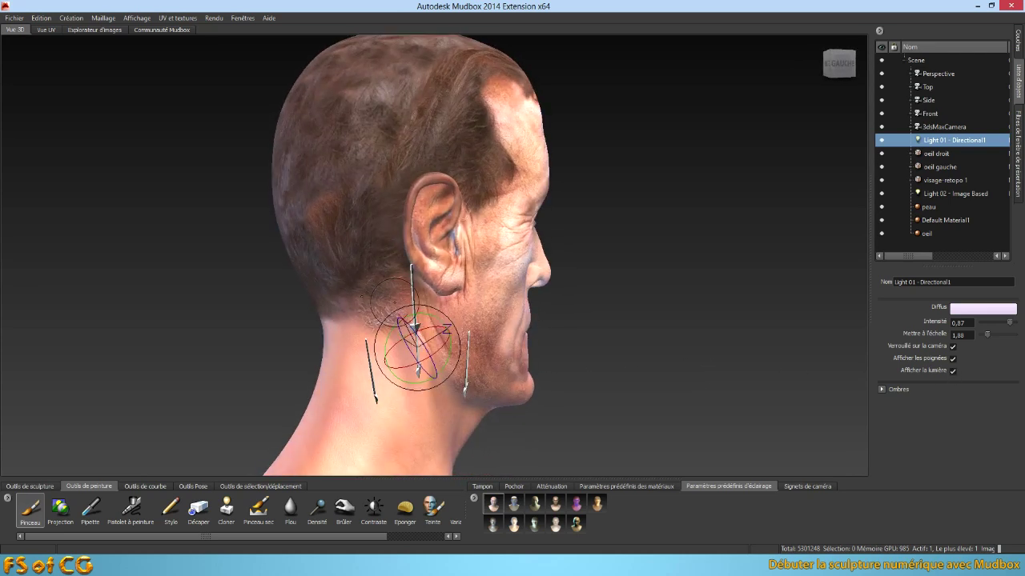
- Rotate the directional light with its handles so that it illuminates the front of the face
drag(418, 346, 422, 318)
alt+drag(446, 353, 510, 302)
drag(428, 322, 352, 336)
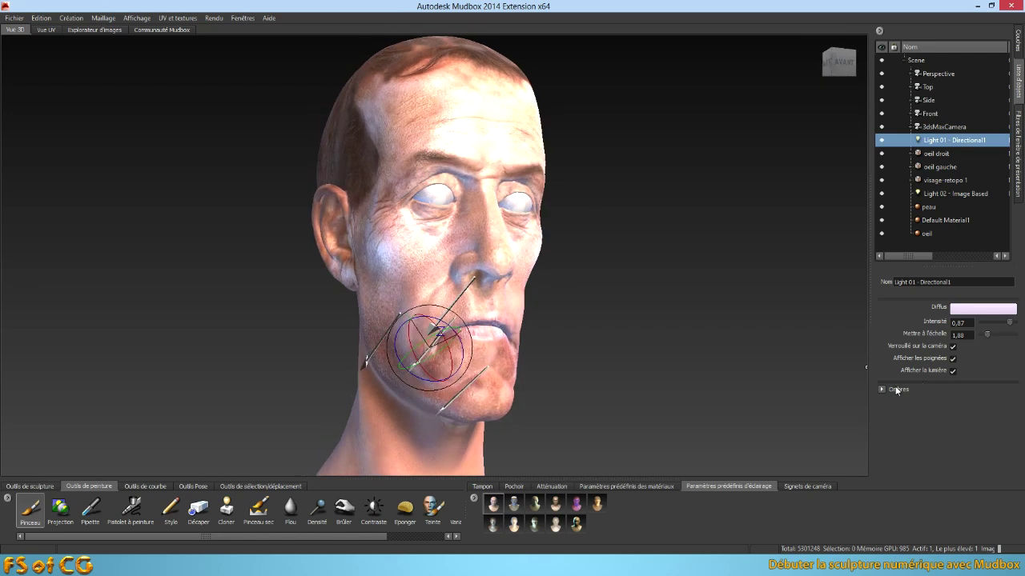
- Test the directional light's cast-shadows option, leaving it enabled, and set its depth texture resolution to 2048 x 2048
click(882, 389)
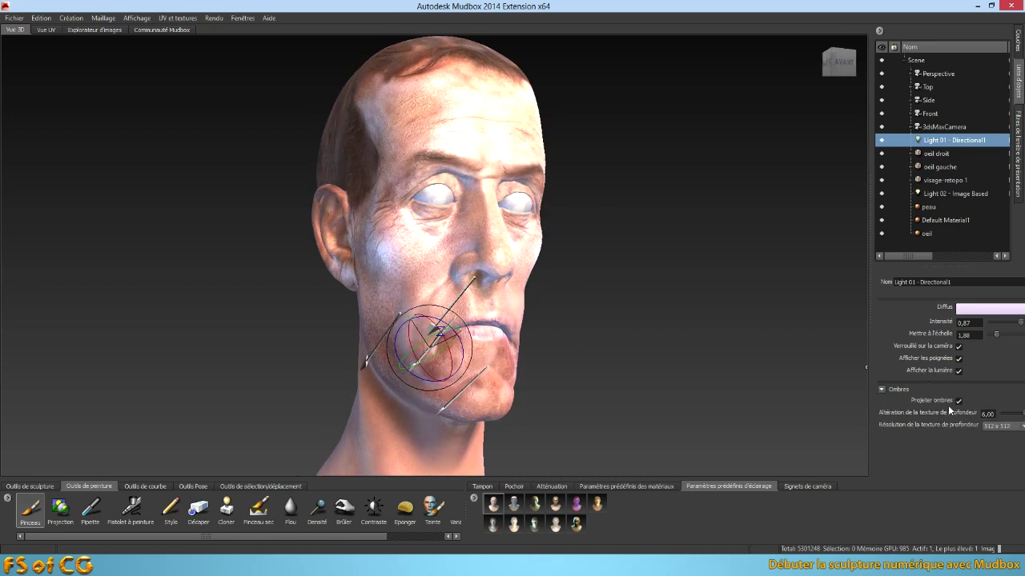
drag(868, 296, 845, 296)
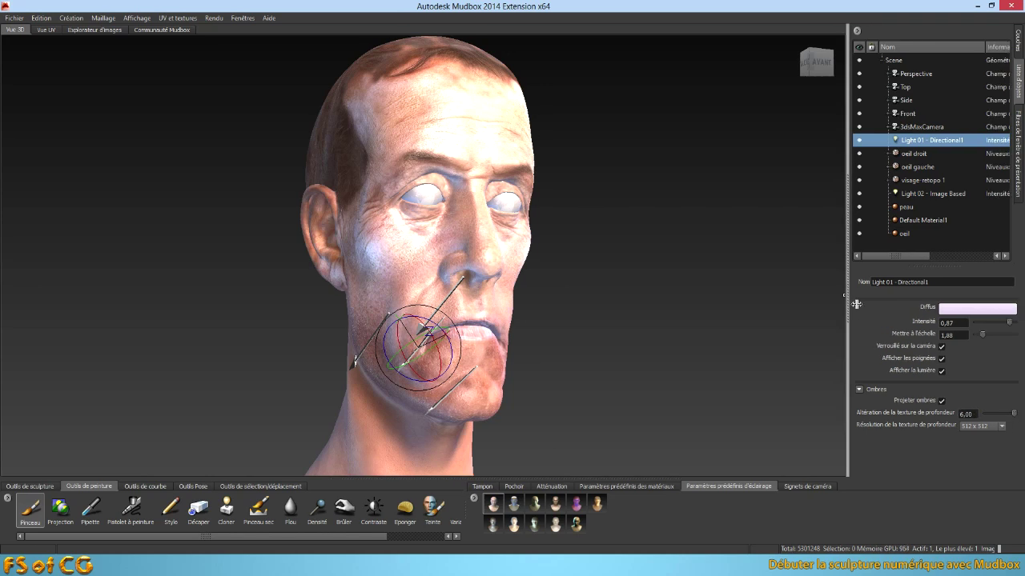
click(943, 400)
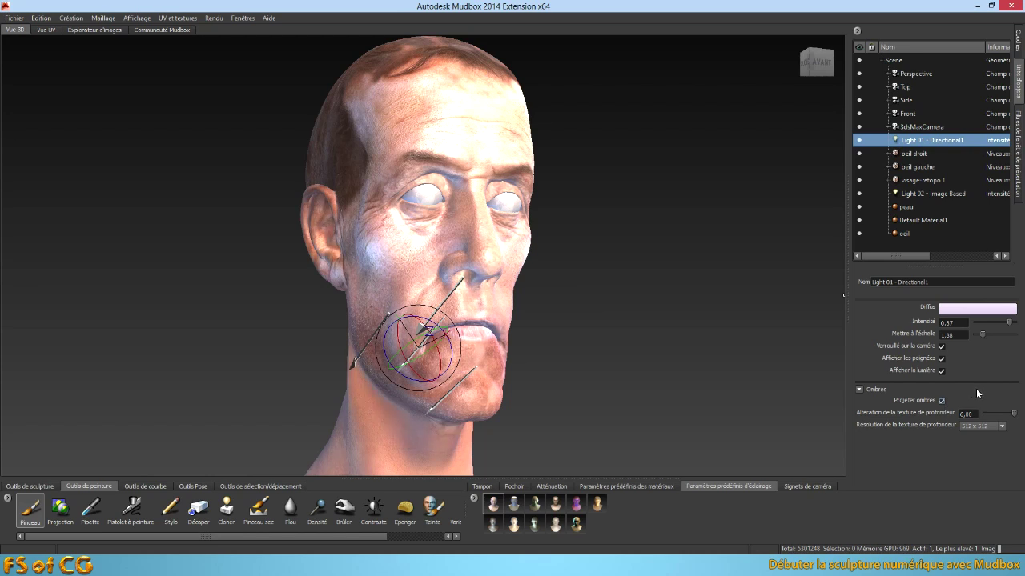
click(1001, 426)
click(983, 470)
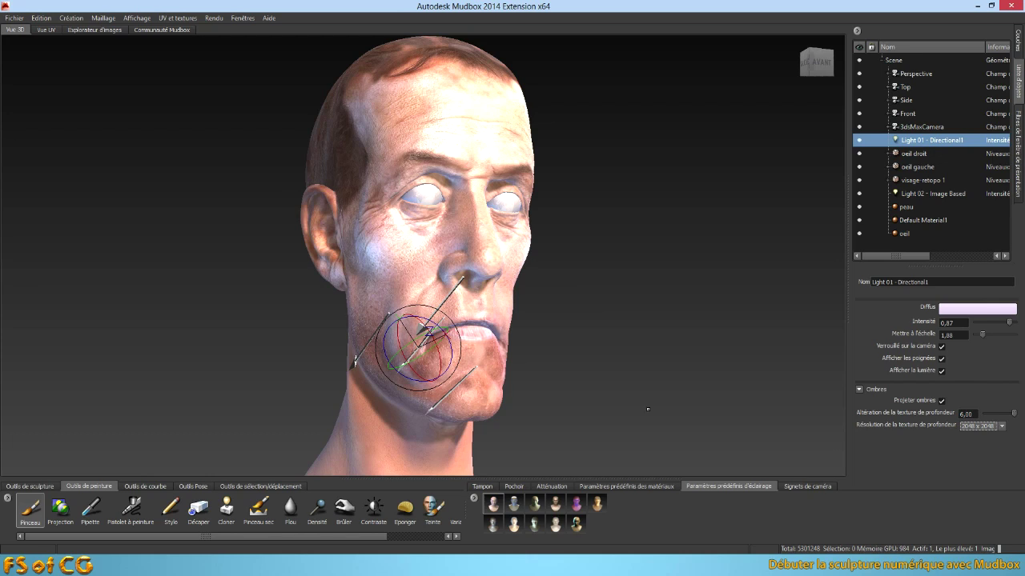
- Try the directional light's depth texture alteration at 0, leave it at 10, and set the light's intensity to 0.75
drag(978, 415, 951, 418)
text(0)
key(Return)
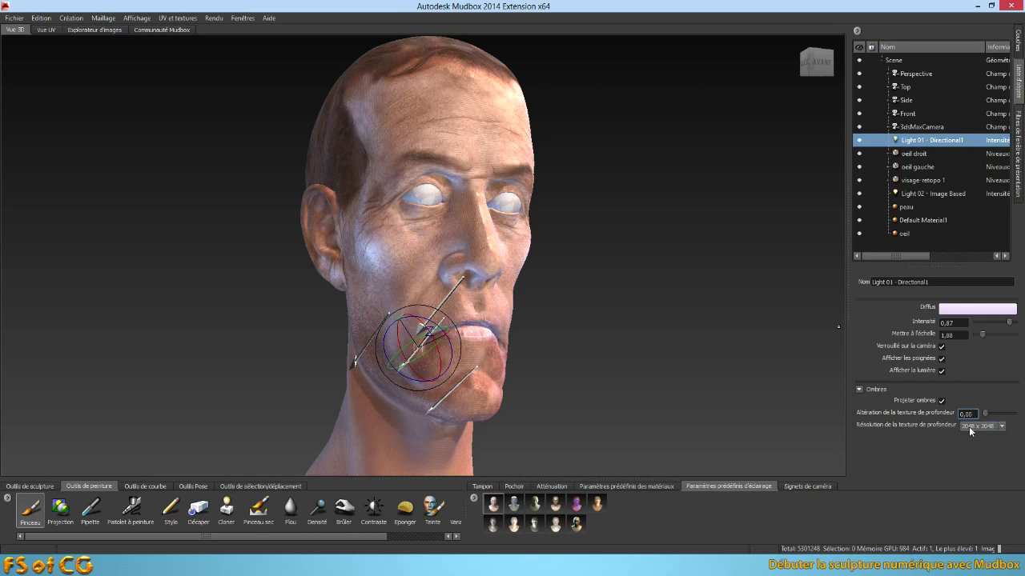
drag(972, 415, 940, 414)
text(10)
key(Return)
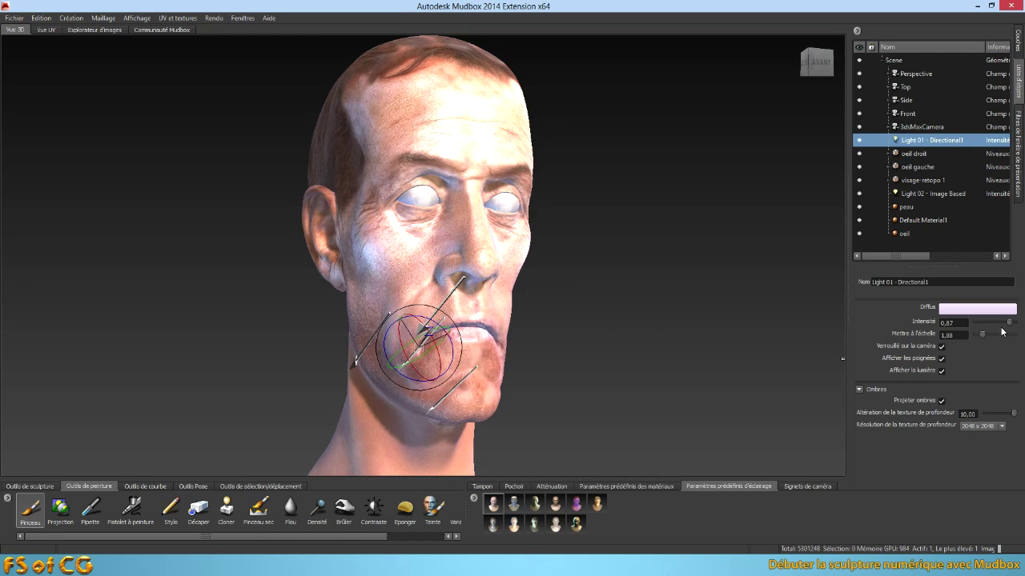
drag(1009, 321, 1004, 323)
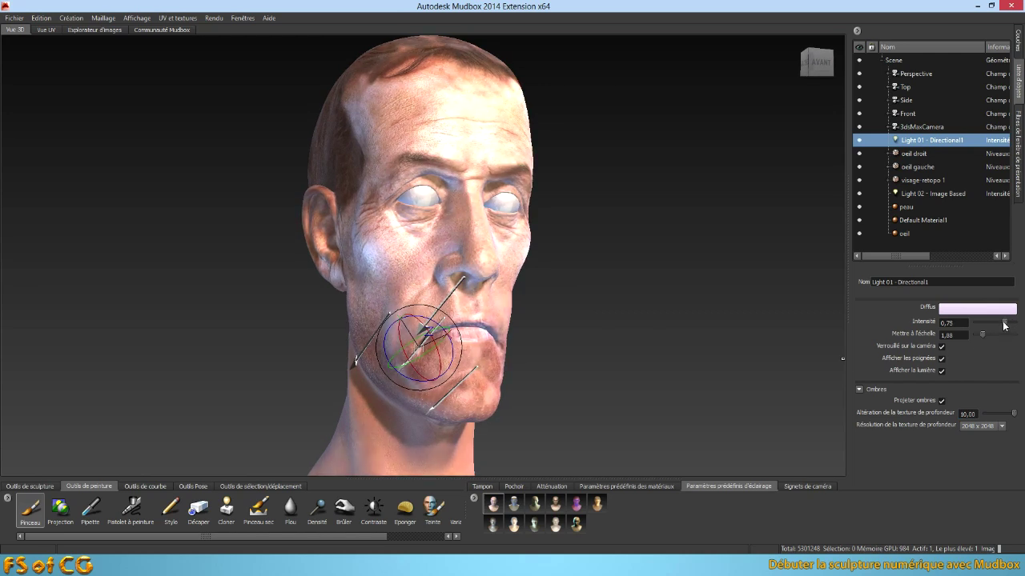
- Set Light 02 - Image Based to intensity 0.54, display its handles, and rotate the light with them
click(933, 196)
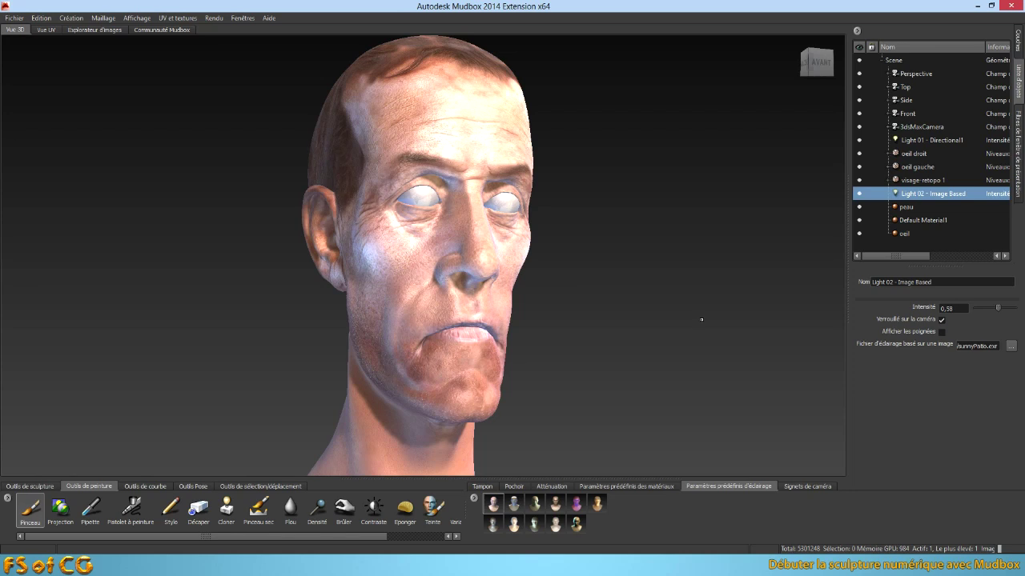
mouse_move(997, 309)
mouse_down()
mouse_move(990, 313)
mouse_move(1012, 313)
mouse_move(996, 317)
mouse_up()
click(941, 331)
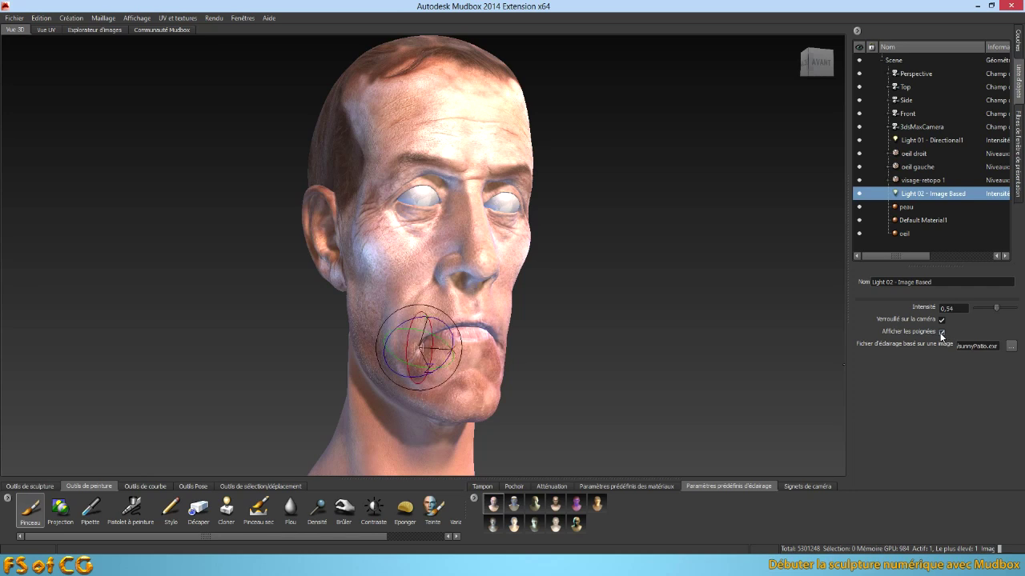
mouse_move(421, 332)
mouse_down()
mouse_move(413, 329)
mouse_move(423, 350)
mouse_up()
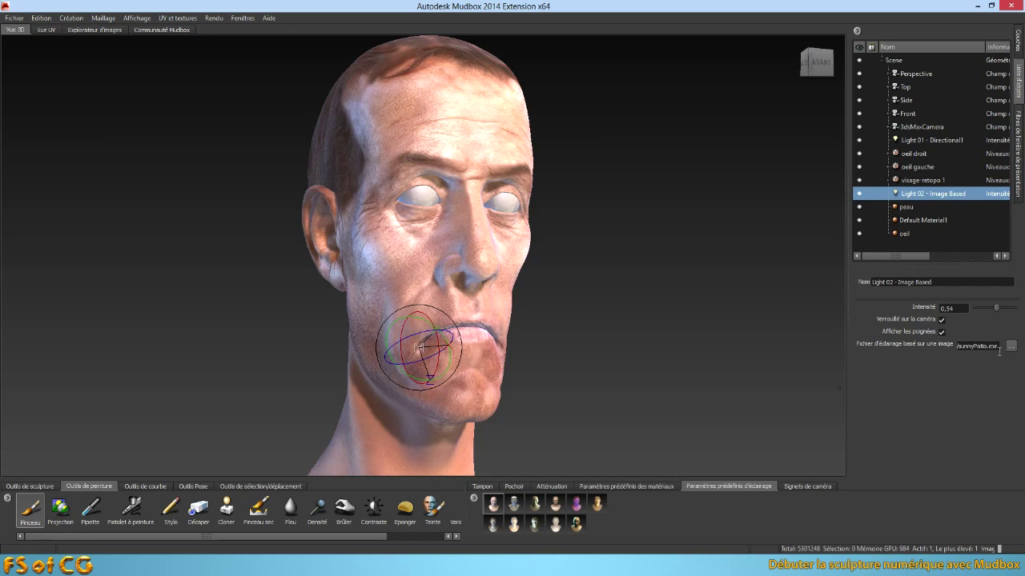
- Load 0902 Overcast.exr from the HDRi - Pack 004 folder on DATA (F:) into the image-based light and set its intensity to 0.04
drag(998, 349, 956, 355)
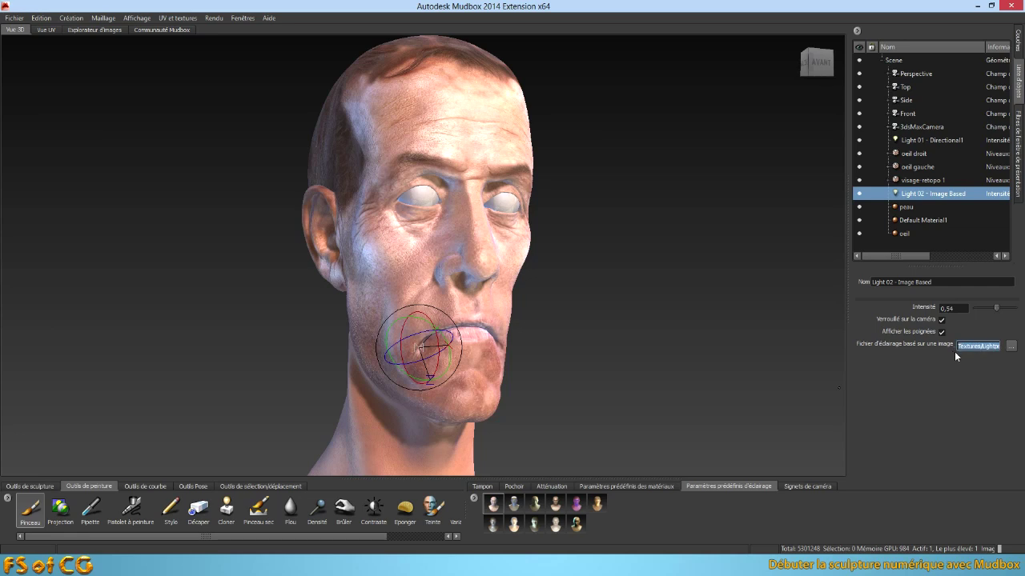
click(1009, 348)
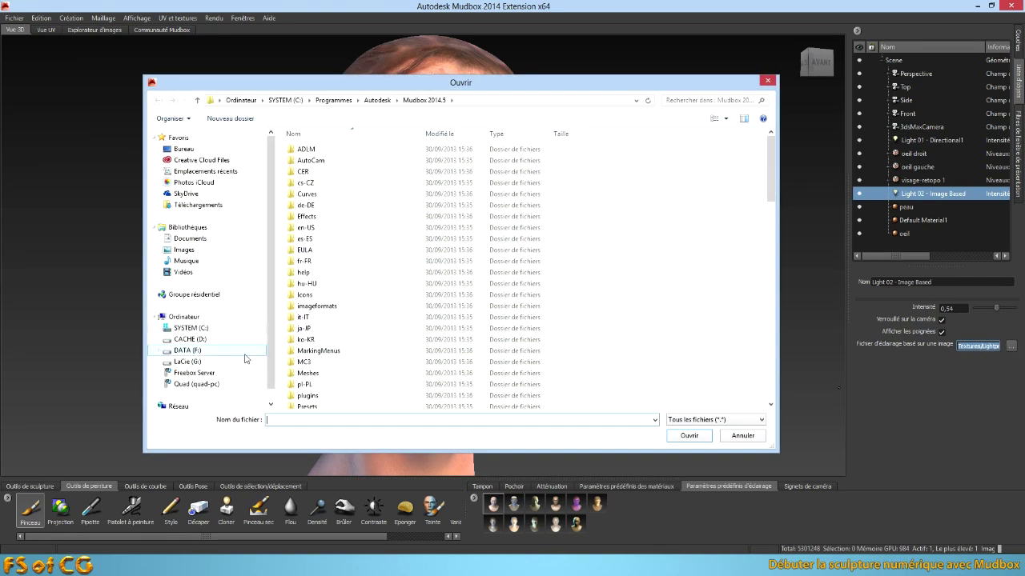
click(200, 351)
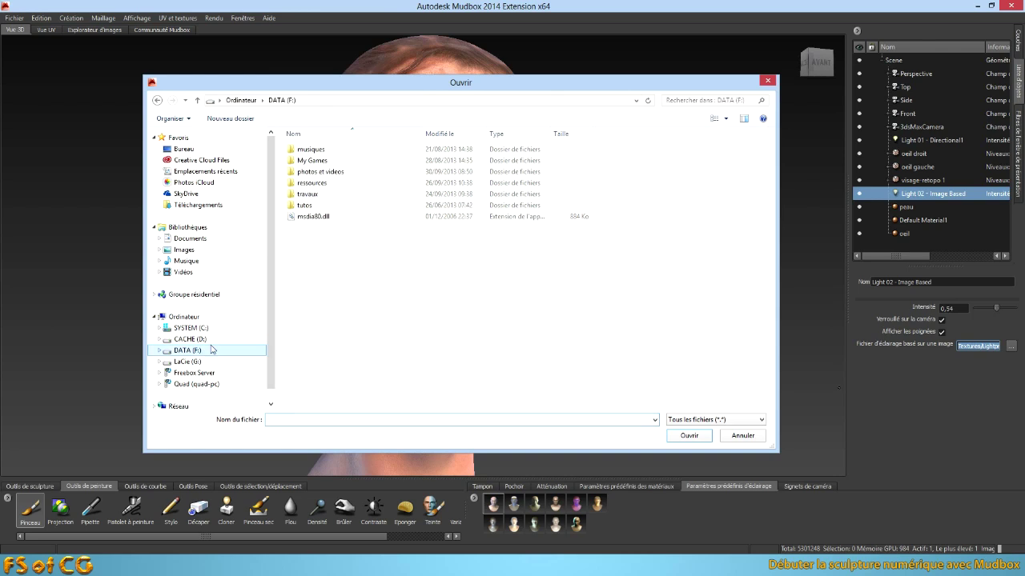
double_click(337, 184)
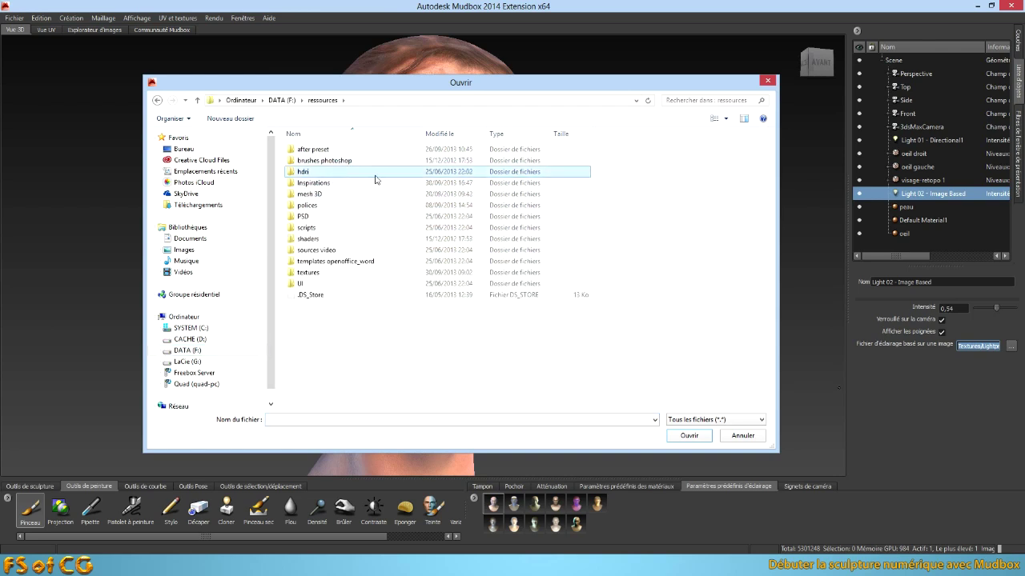
double_click(373, 177)
double_click(338, 188)
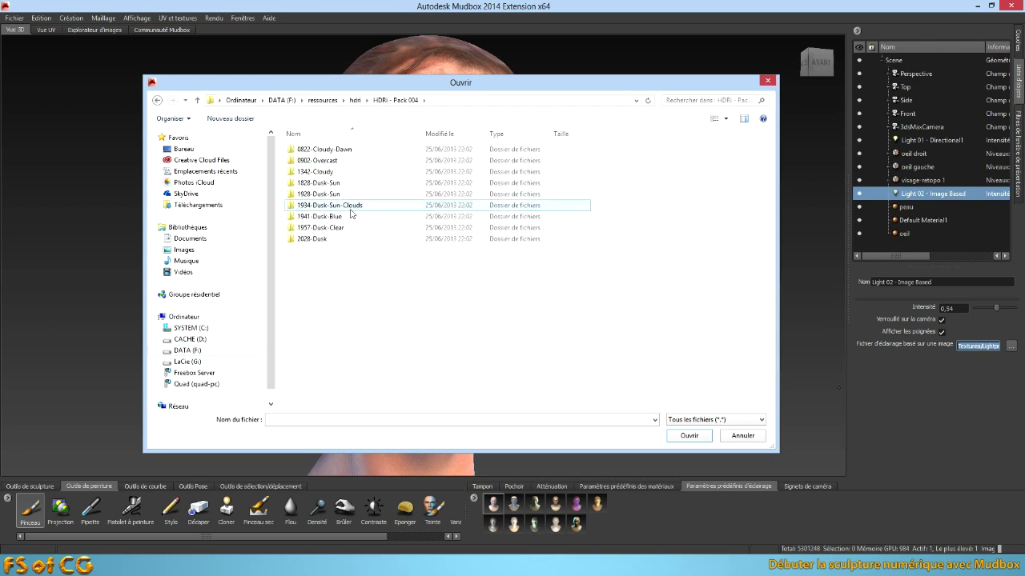
double_click(346, 162)
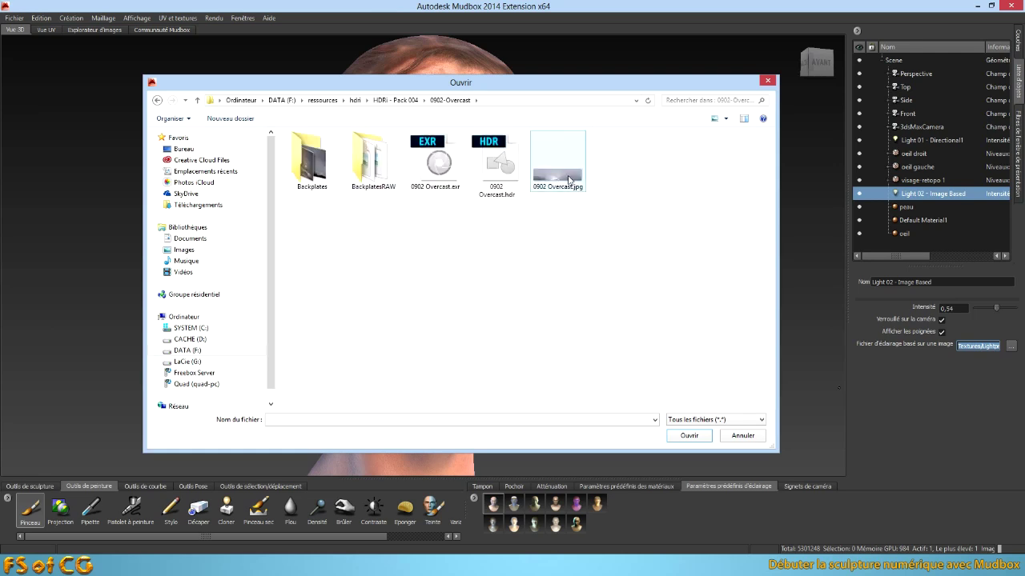
click(498, 171)
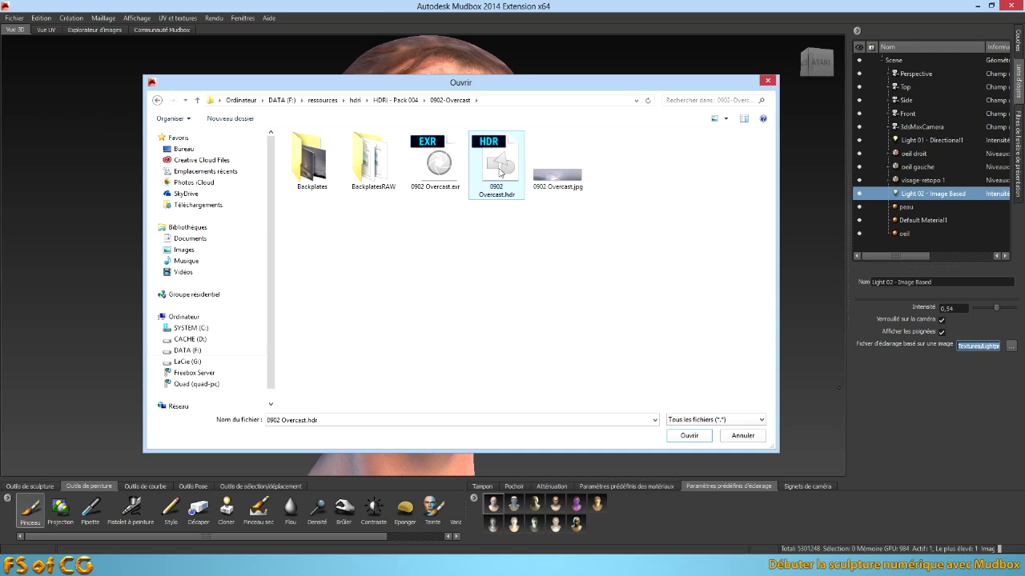
click(441, 168)
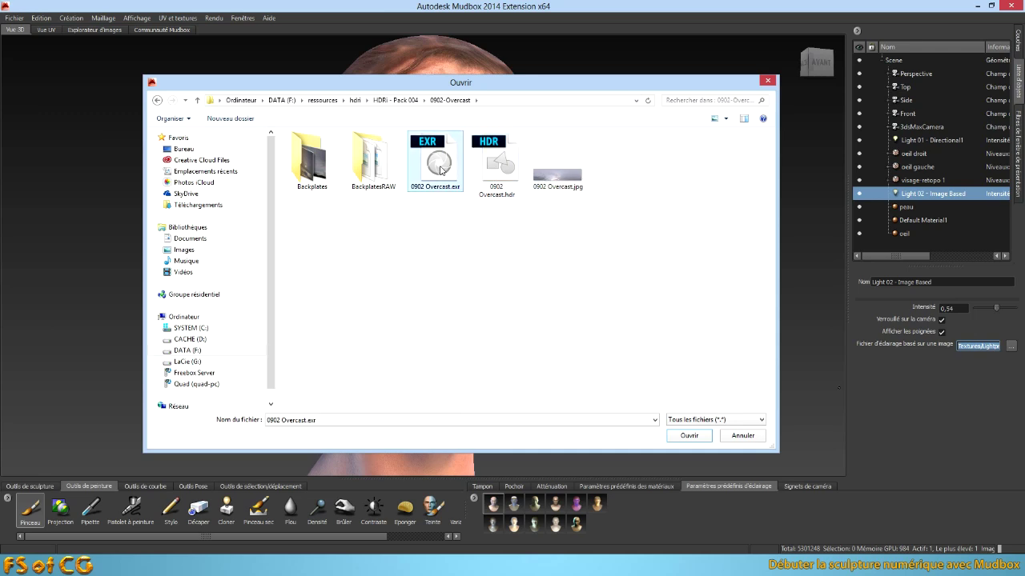
click(687, 436)
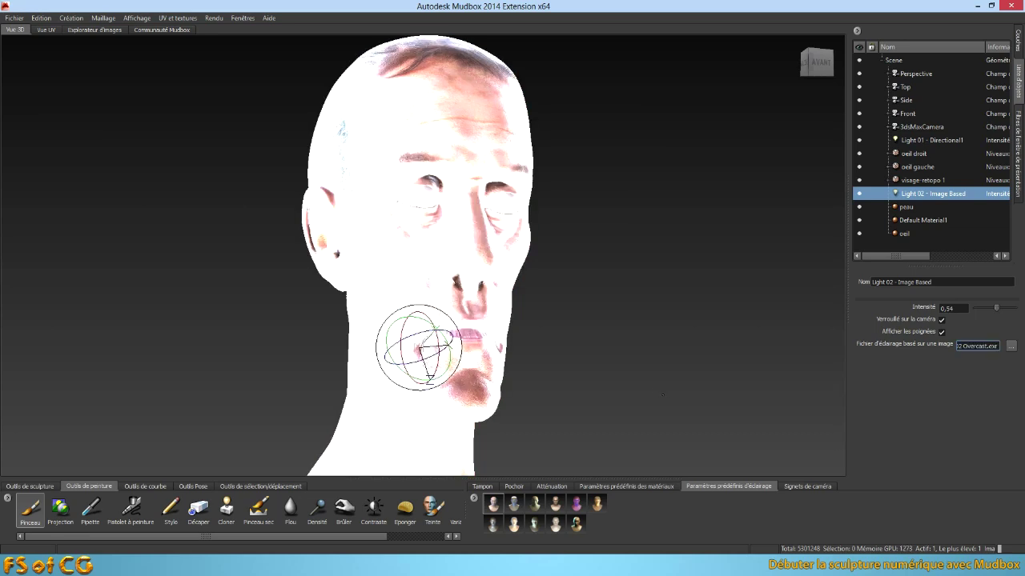
drag(996, 308, 978, 309)
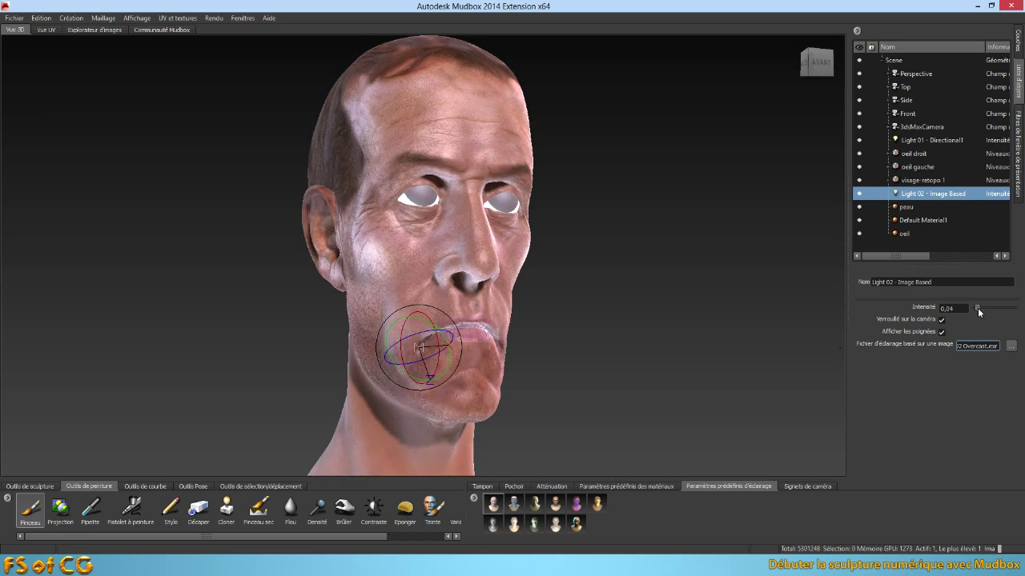
- Switch the image-based light to the 0902 Overcast.hdr file and set its intensity to 0.06
click(1011, 346)
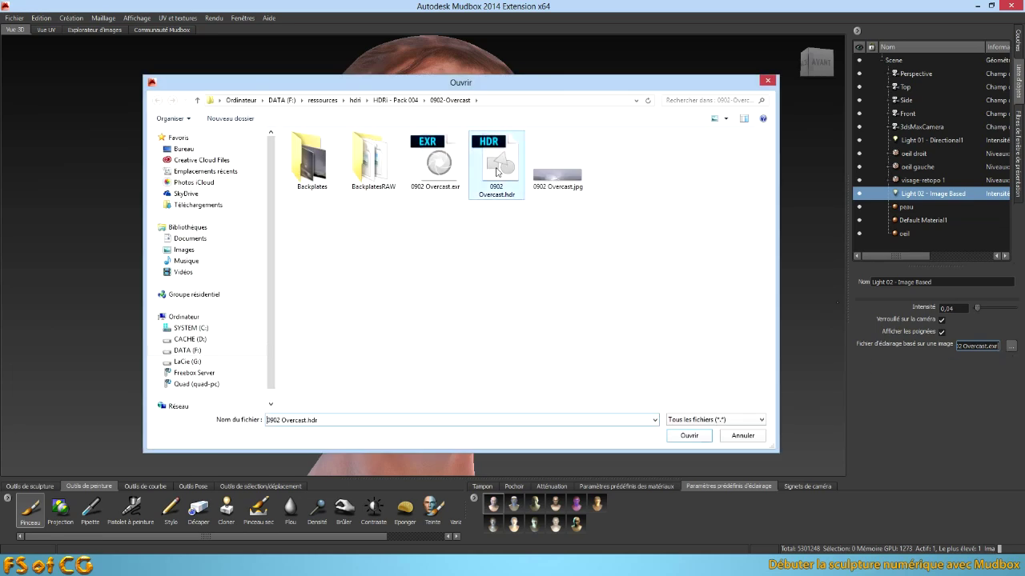
double_click(497, 168)
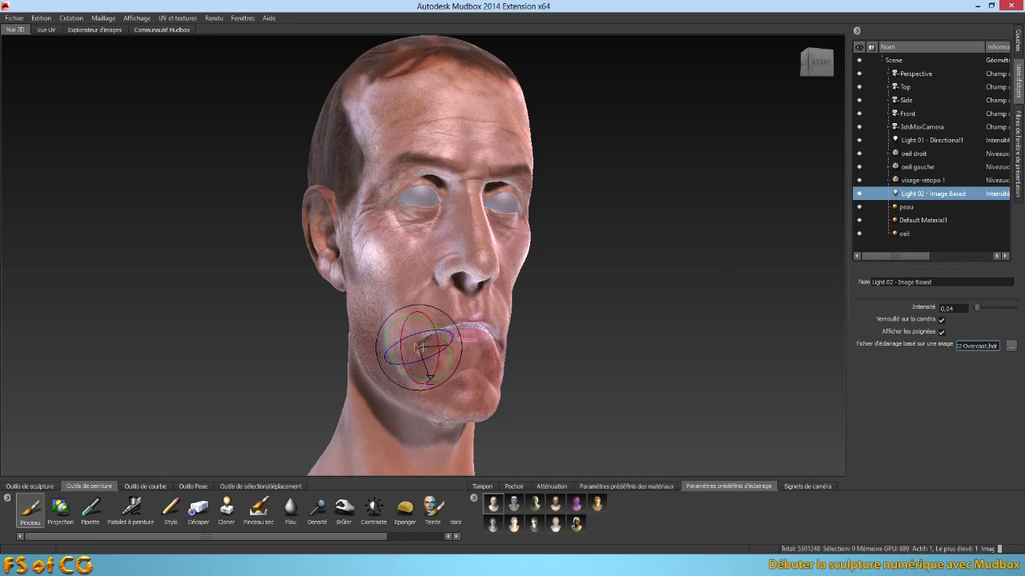
drag(977, 308, 980, 309)
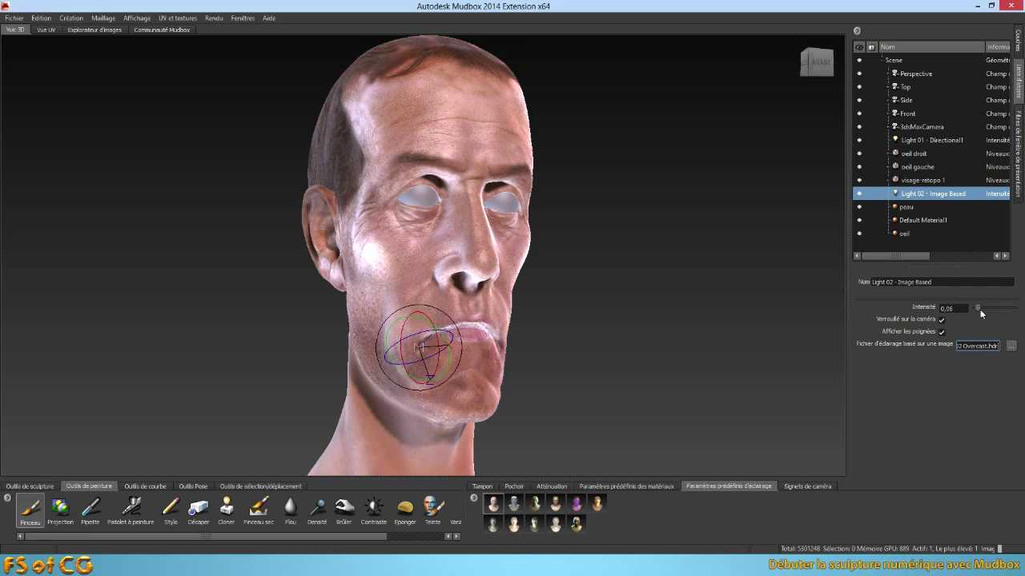
click(1011, 348)
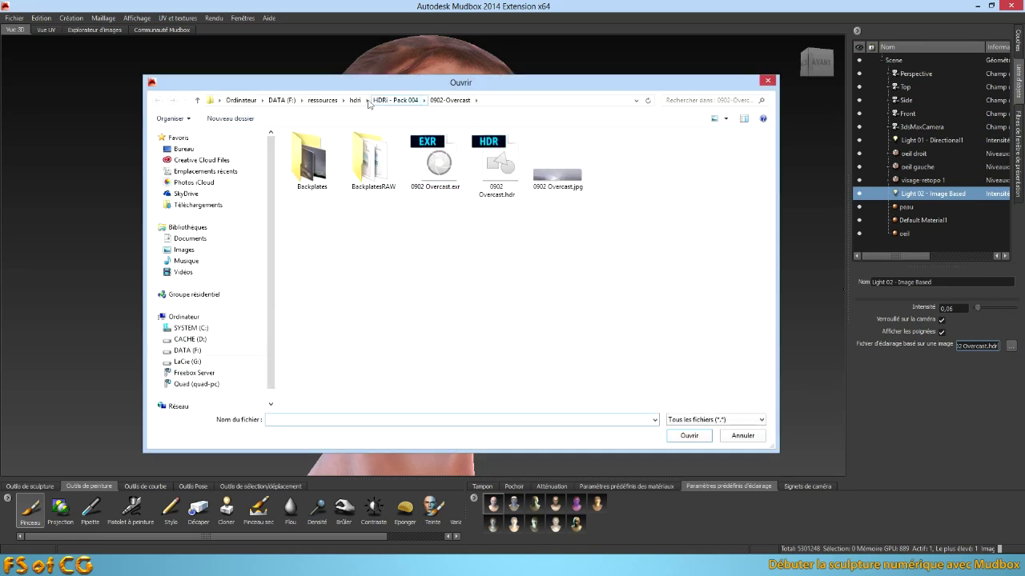
click(355, 101)
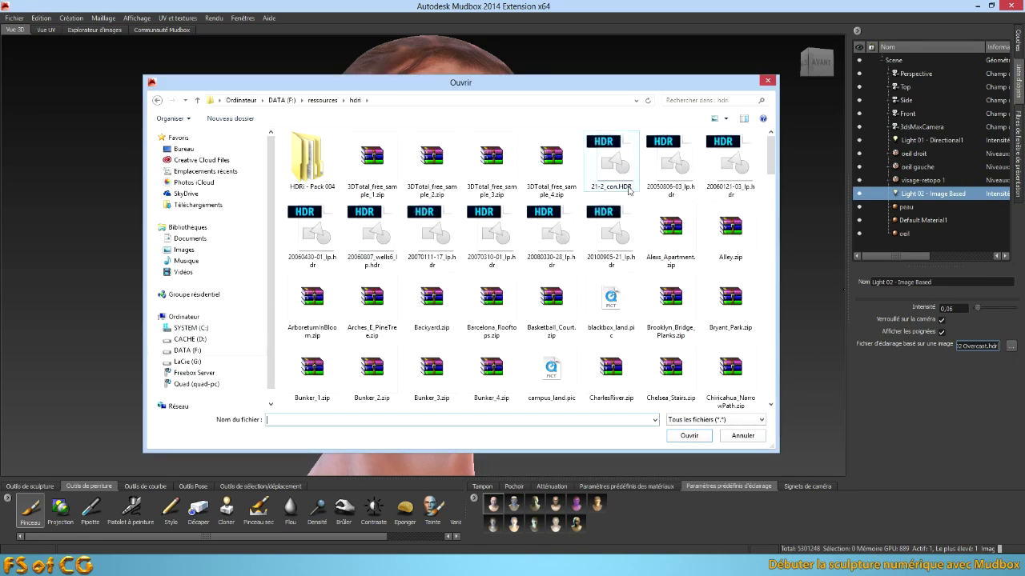
click(613, 238)
click(692, 435)
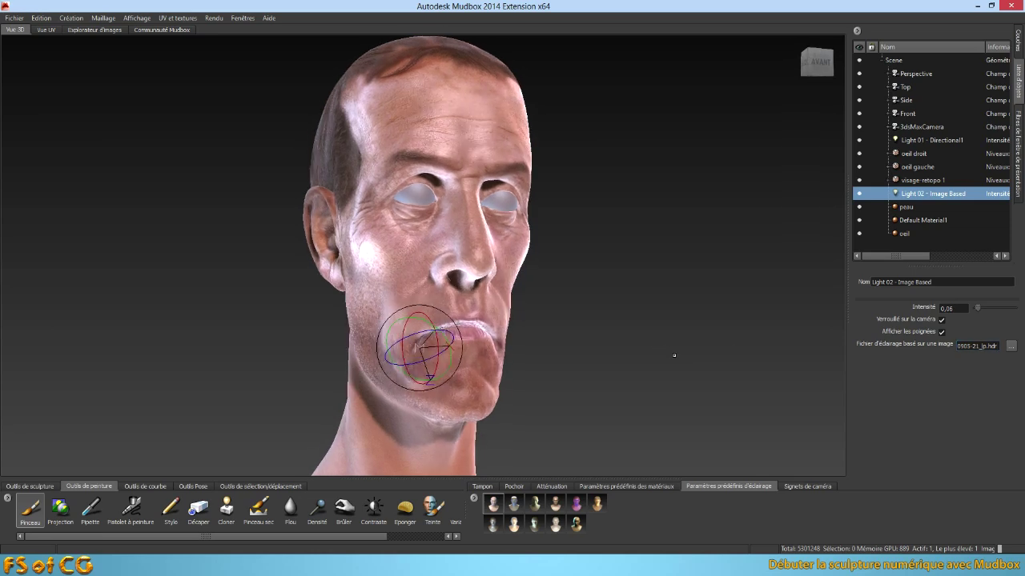
- Load the Dusk Clear HDR image into the image-based light, set its intensity to 0.04, and inspect the head from several angles
click(1011, 346)
drag(770, 165, 769, 282)
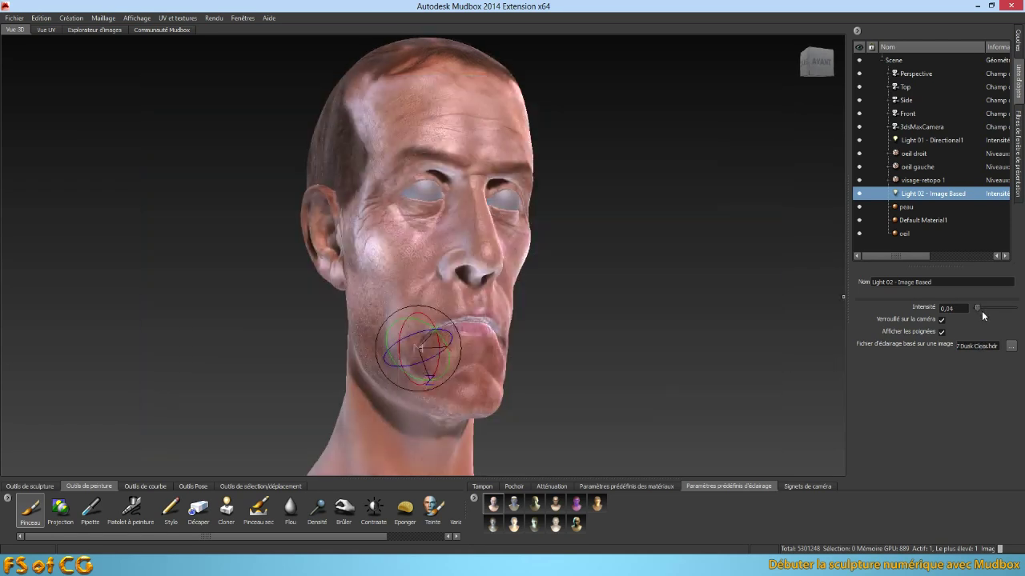
mouse_move(635, 323)
alt+mouse_down()
mouse_move(667, 330)
mouse_move(635, 322)
alt+mouse_up()
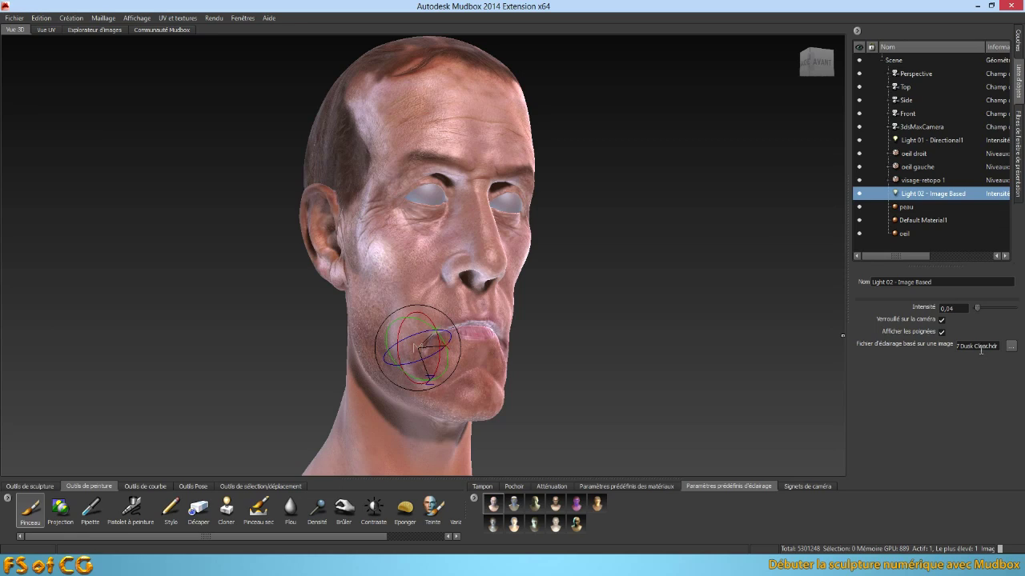
alt+drag(606, 284, 585, 296)
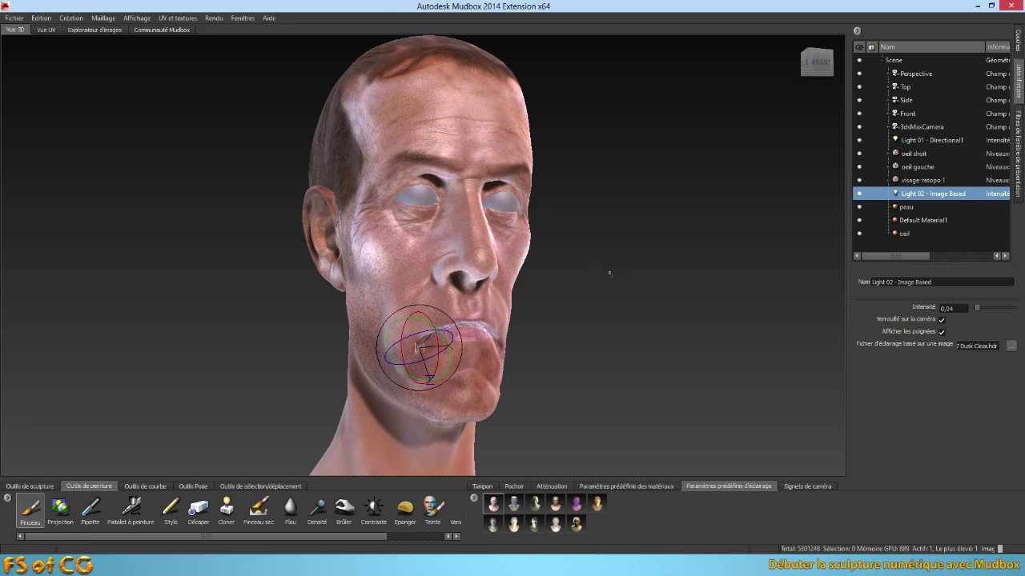
mouse_move(562, 315)
alt+mouse_down()
mouse_move(516, 315)
mouse_move(613, 315)
mouse_move(628, 301)
alt+mouse_up()
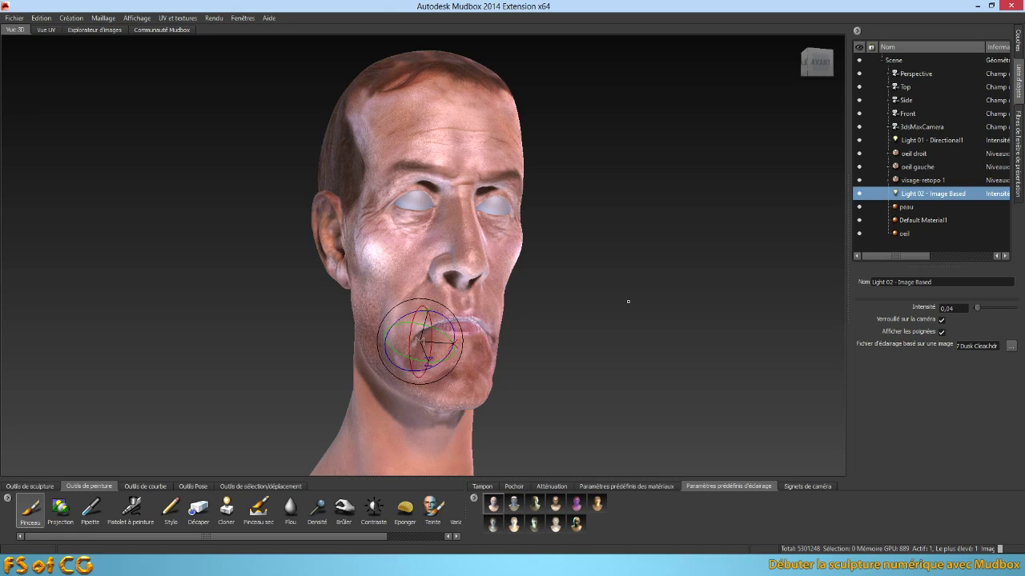
drag(626, 301, 557, 320)
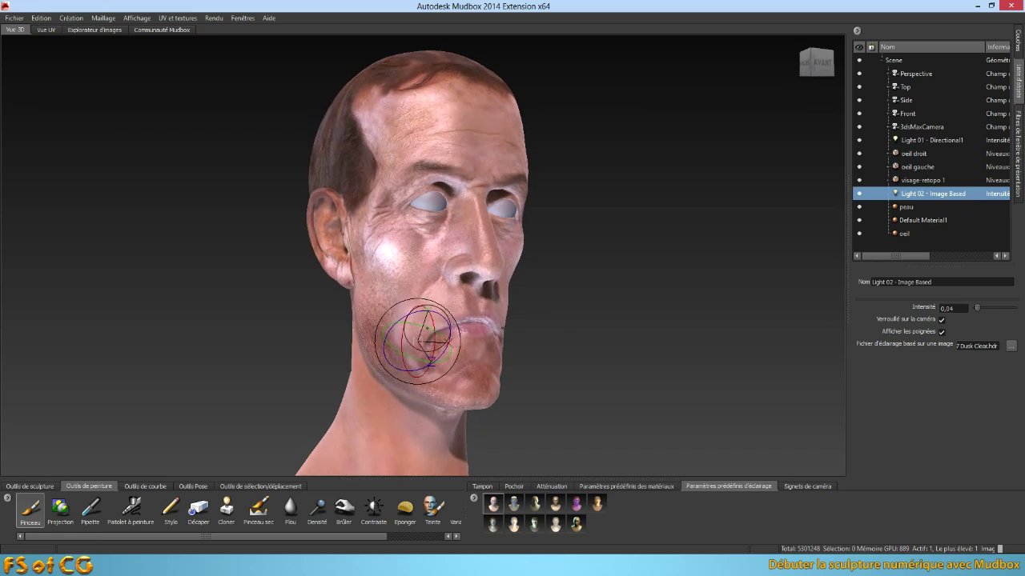
- Rotate the image-based light with its handles and set its intensity to 0.02
mouse_move(407, 320)
mouse_down()
mouse_move(408, 340)
mouse_move(532, 322)
mouse_up()
click(952, 310)
text(0,02)
key(Return)
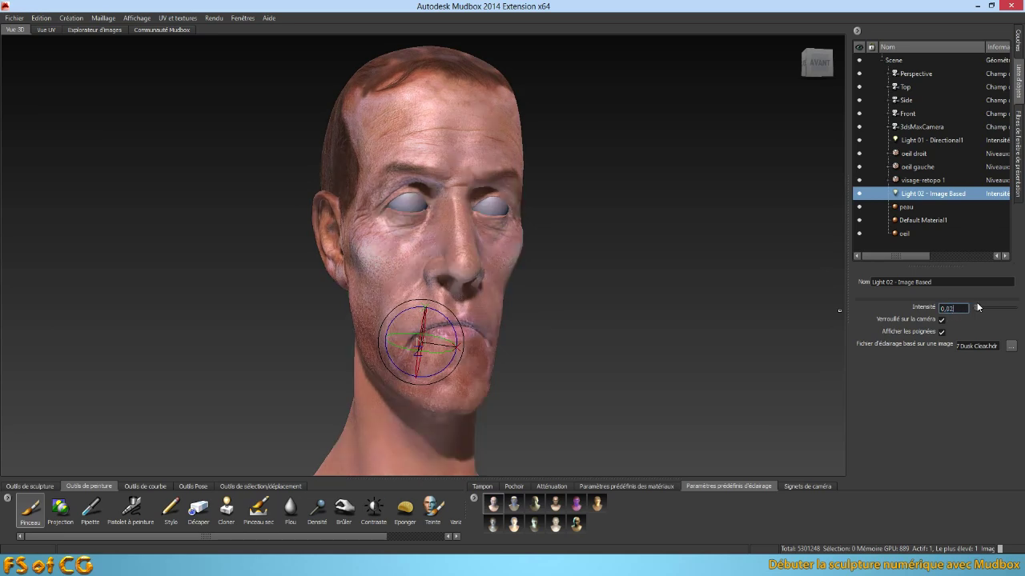
alt+drag(605, 314, 741, 334)
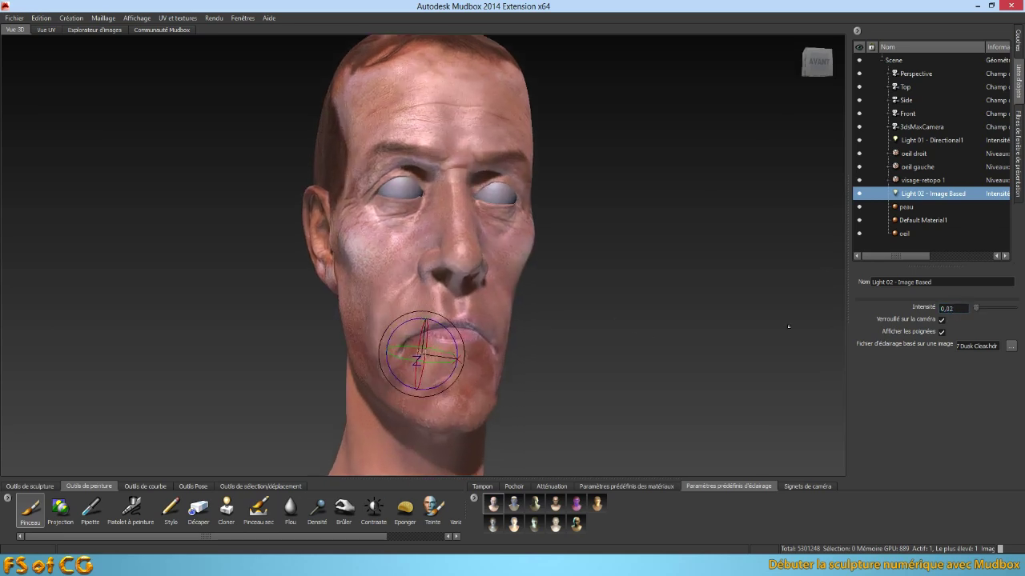
- Set the image-based light's intensity to 0.04 and view the head from nearly the front
double_click(955, 310)
text(0)
key(Return)
alt+drag(539, 296, 566, 336)
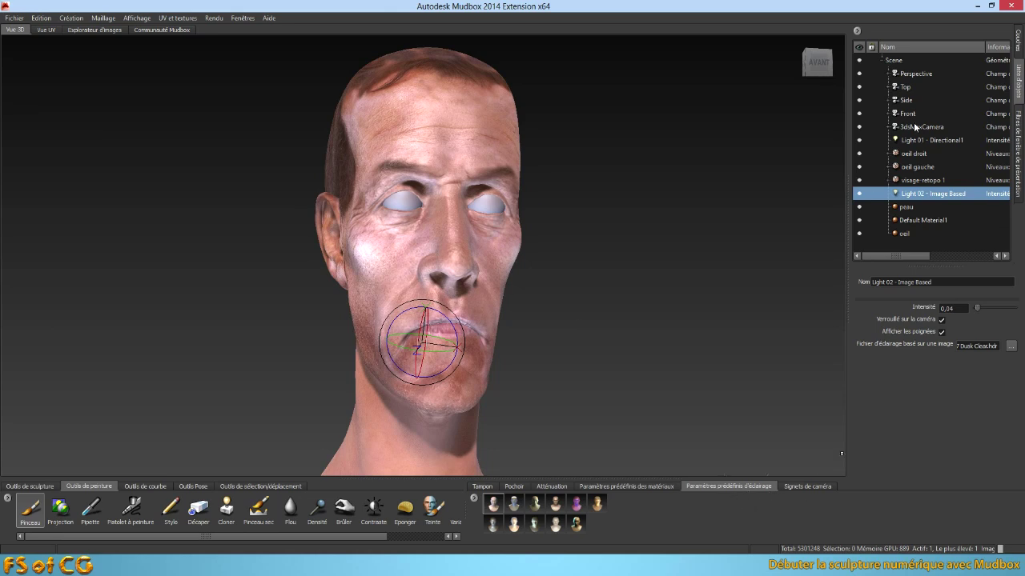
- Save the current lighting setup as a new lighting preset
right_click(477, 497)
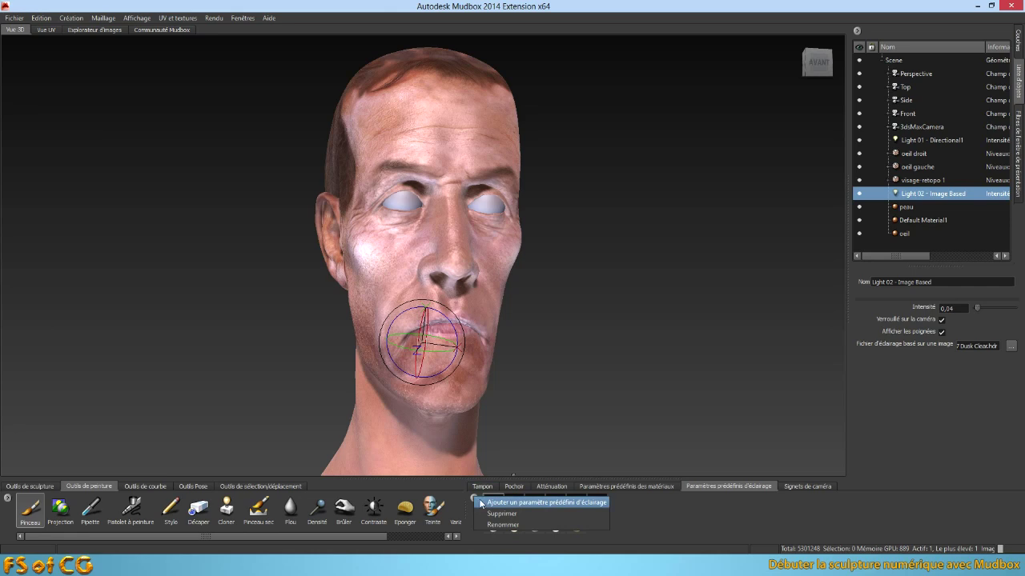
click(500, 502)
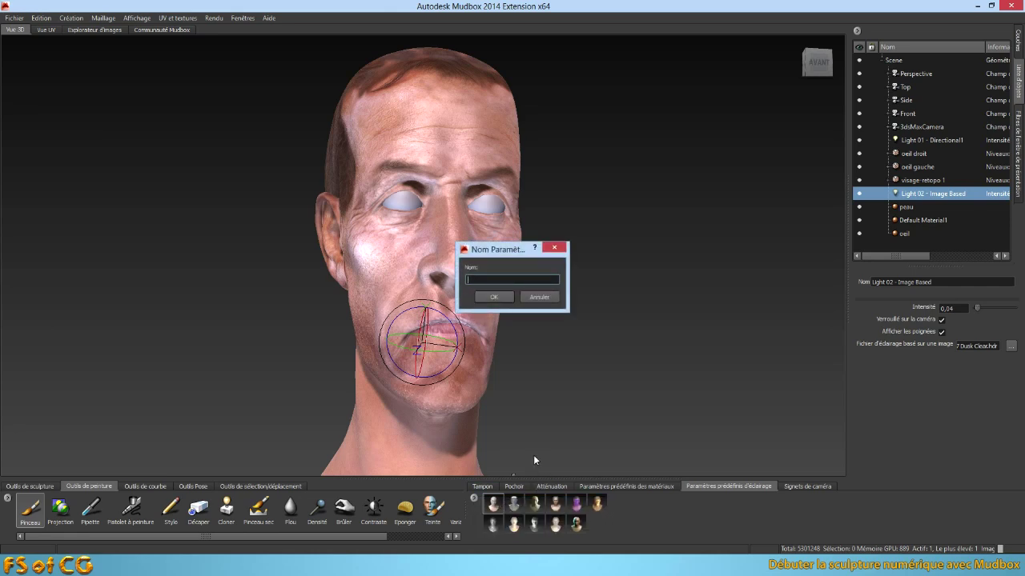
key(Return)
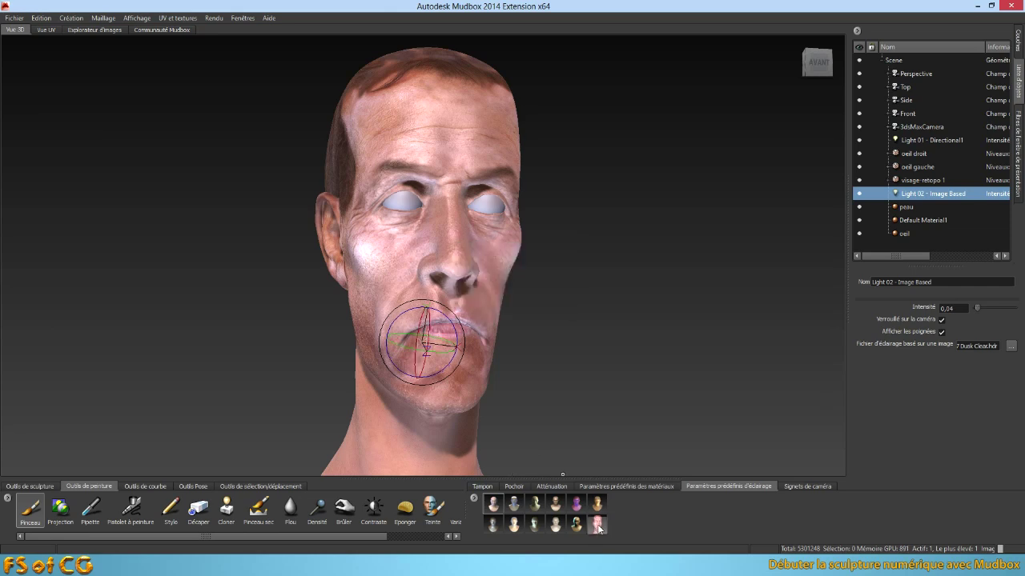
- Apply other built-in lighting presets to the head to compare their rendering with the custom lighting
mouse_move(596, 526)
alt+drag(556, 399, 571, 395)
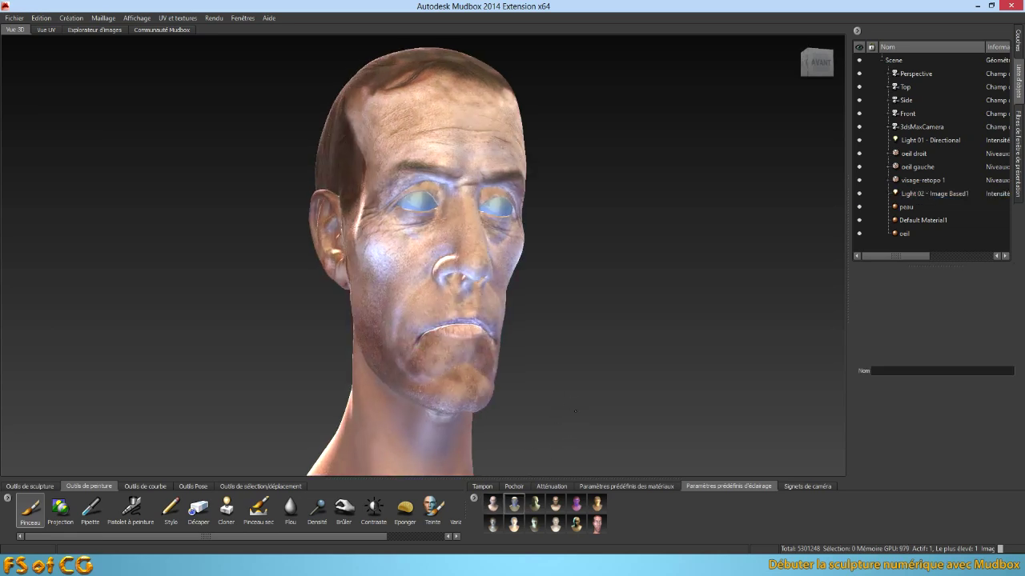
click(535, 504)
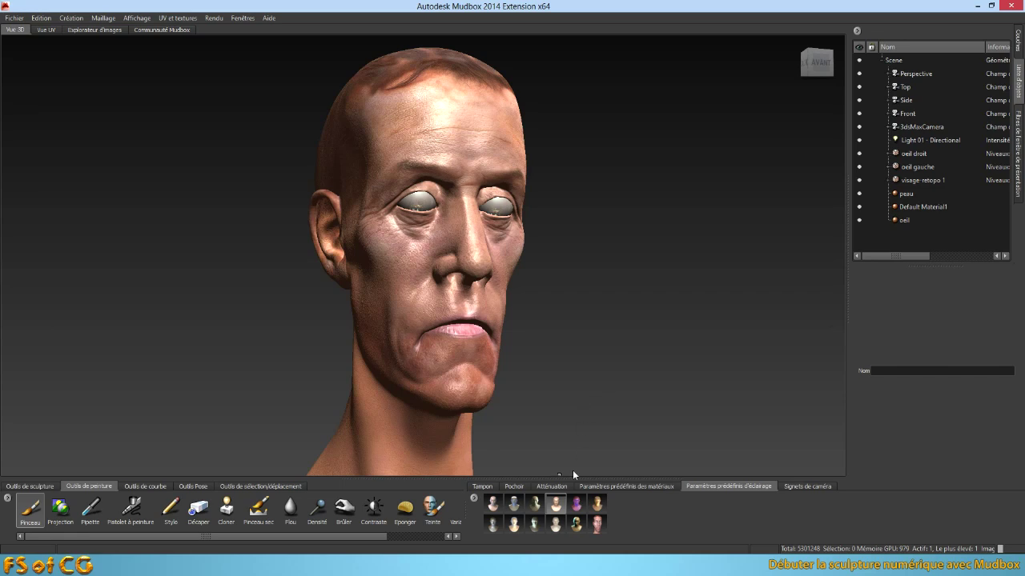
- Try several built-in lighting presets on the head and reapply the saved custom lighting preset
click(555, 504)
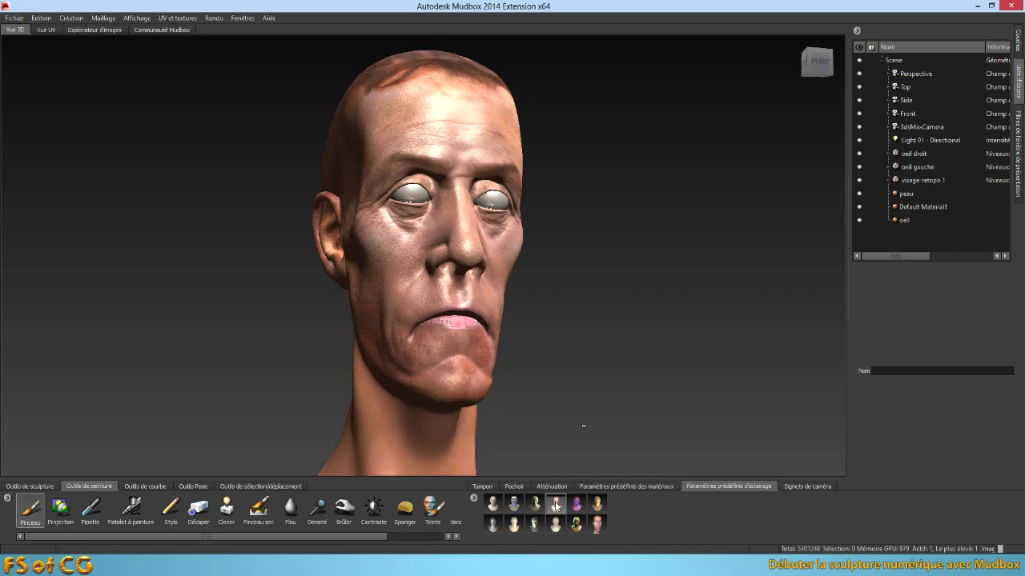
mouse_move(556, 505)
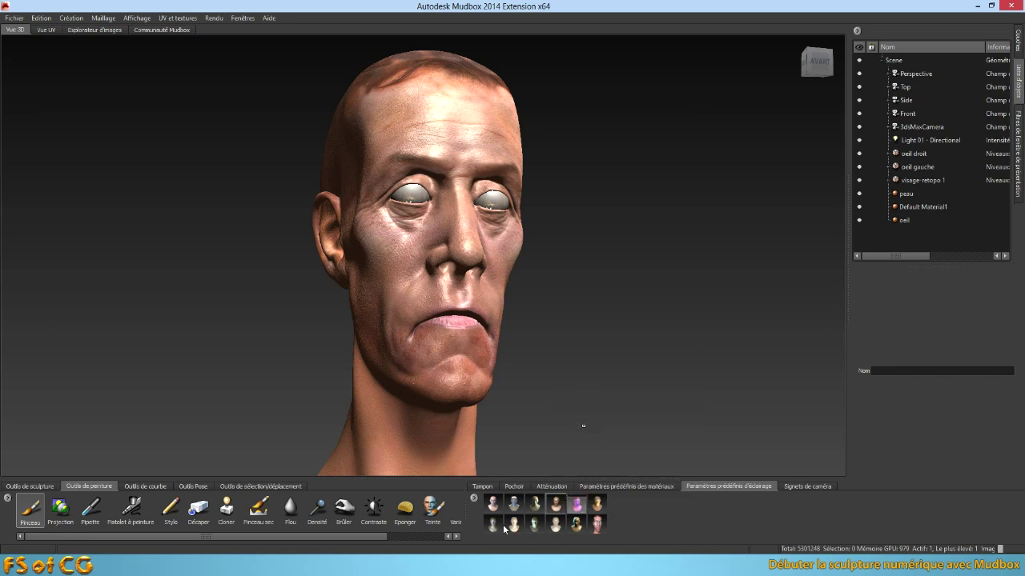
click(532, 522)
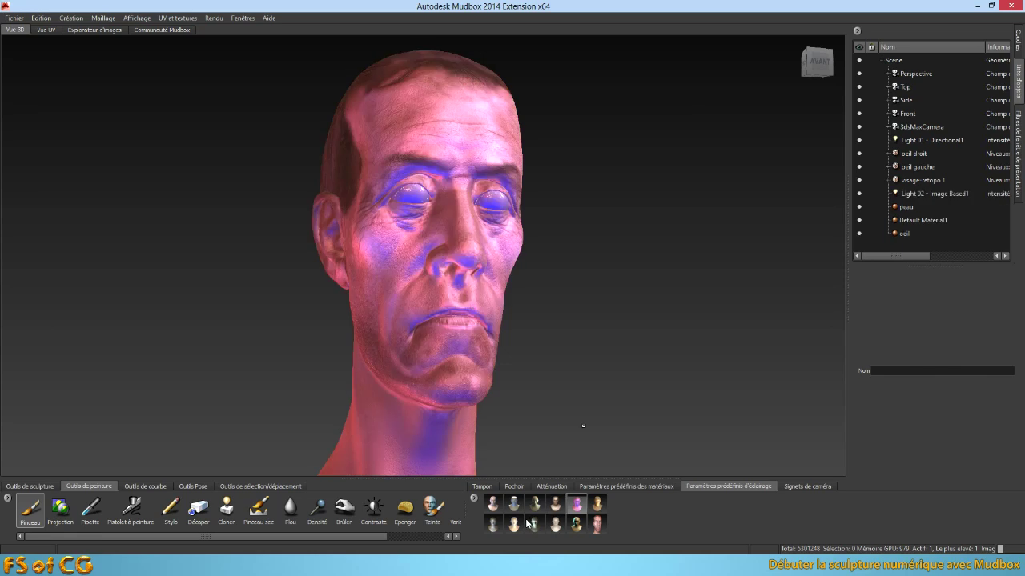
click(576, 527)
click(576, 524)
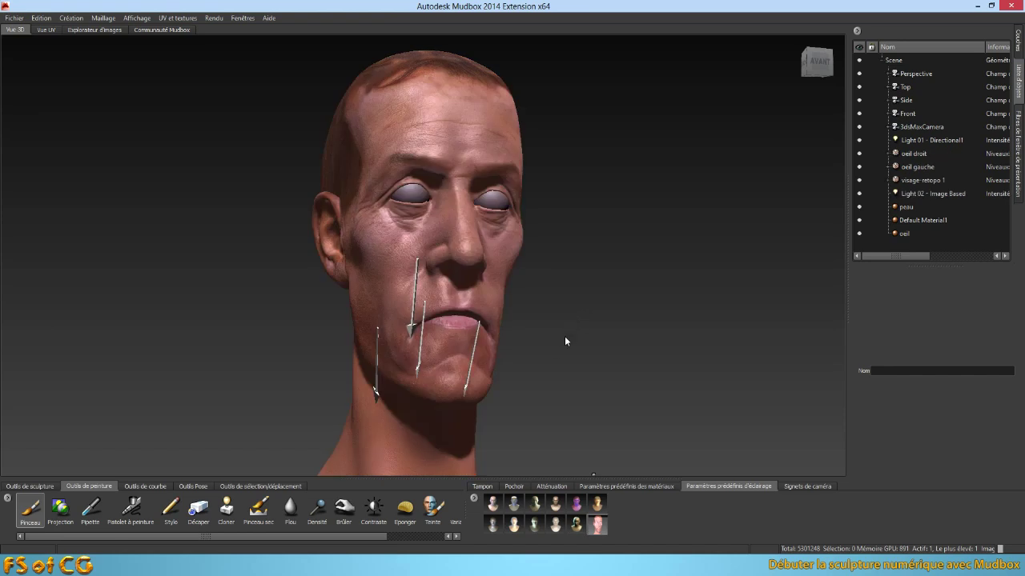
alt+drag(557, 349, 573, 308)
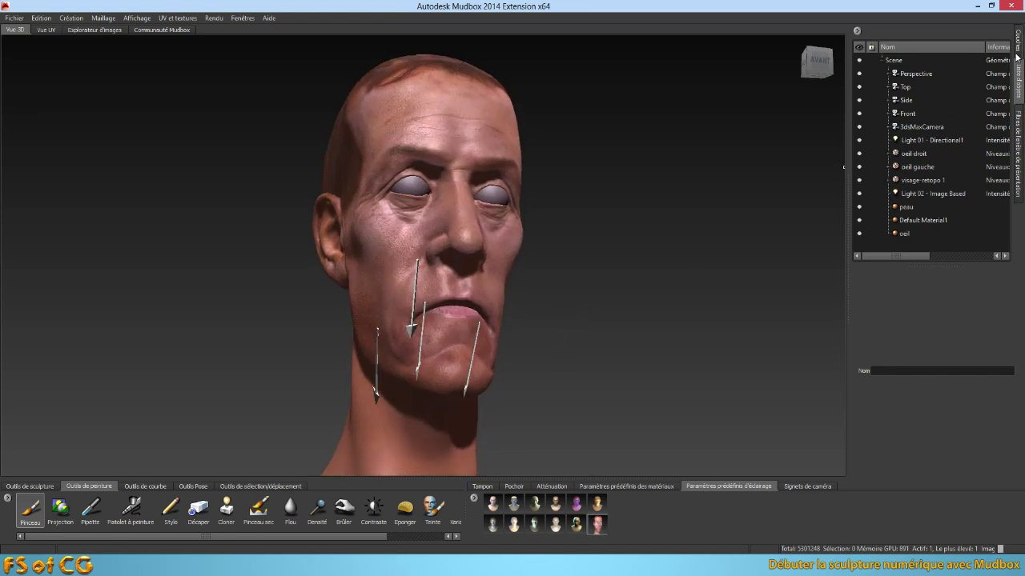
- Enable the Tonemapper viewport filter on the head and display its settings
click(1018, 119)
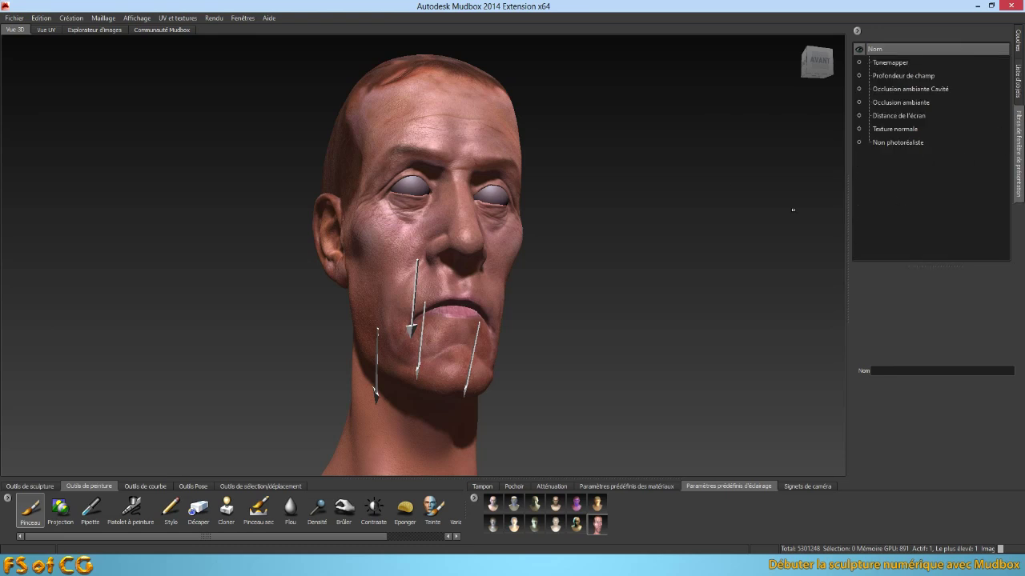
alt+drag(604, 221, 618, 218)
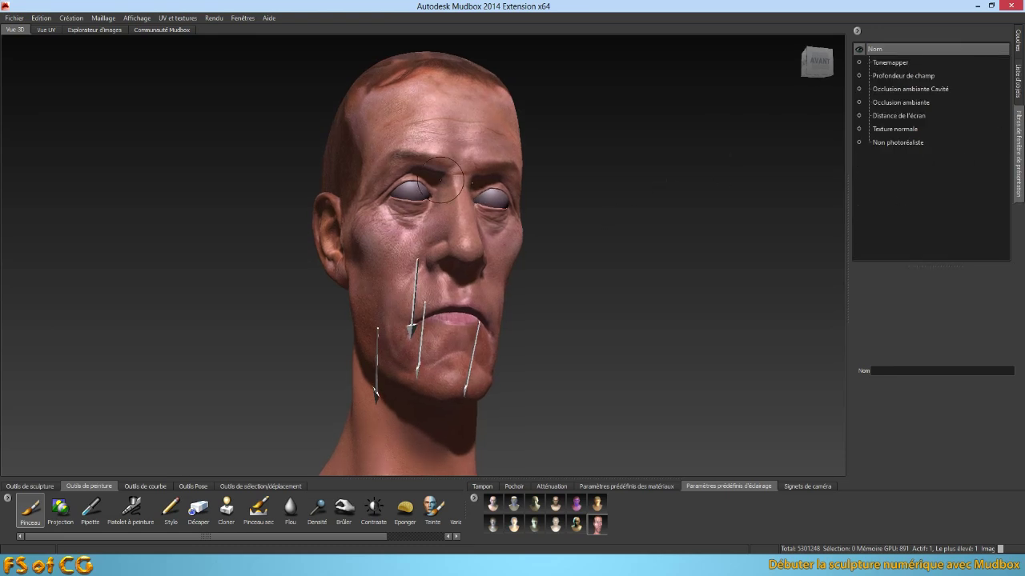
mouse_move(560, 235)
alt+mouse_down()
mouse_move(512, 237)
mouse_move(562, 245)
alt+mouse_up()
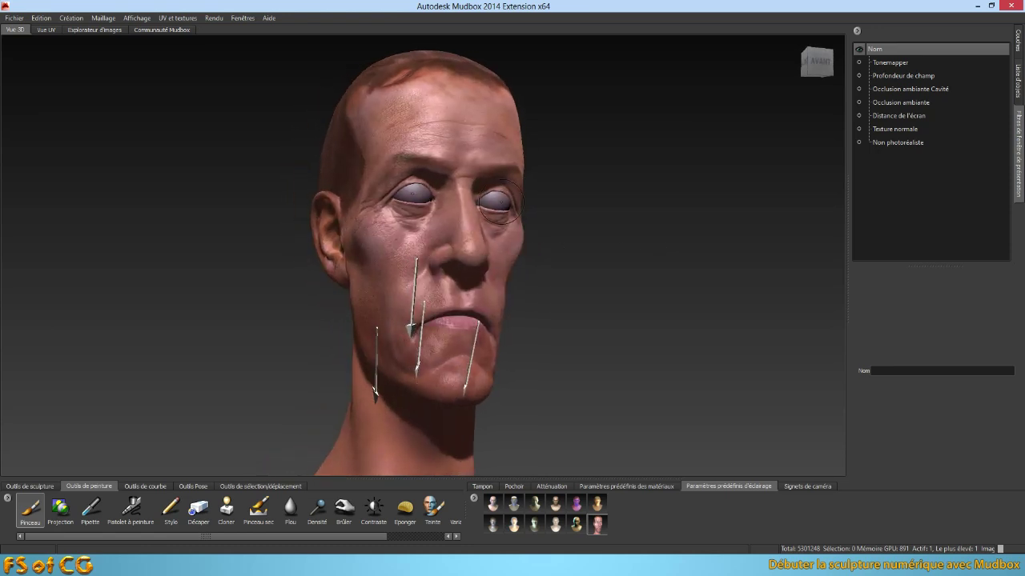
click(859, 63)
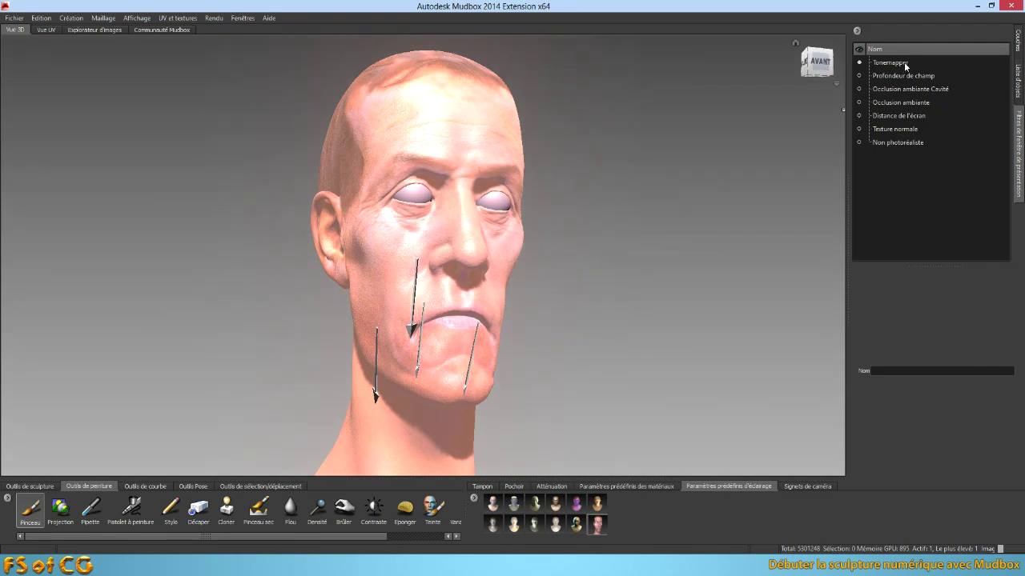
click(900, 64)
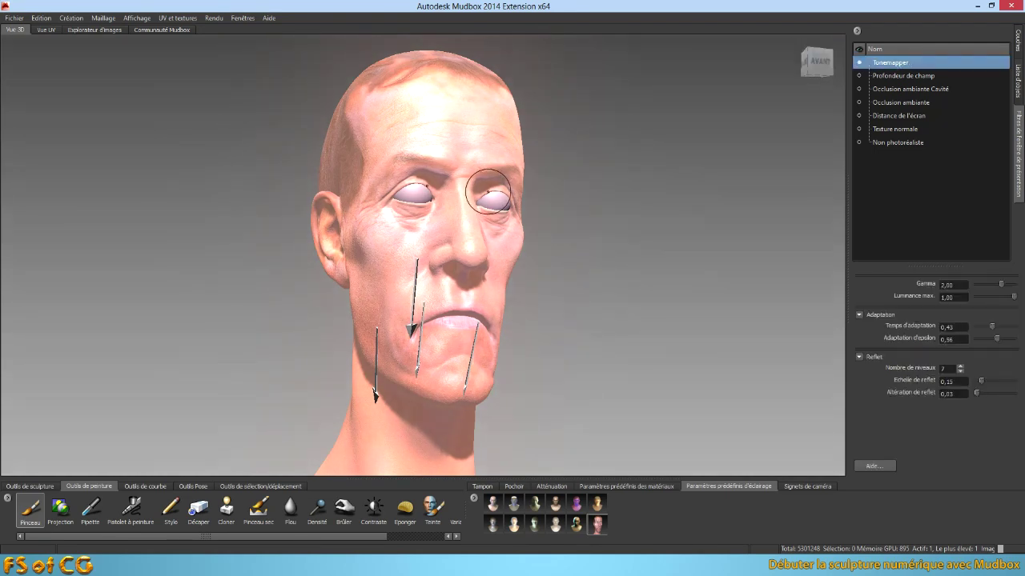
- Set the Tonemapper's Gamma to 0.72, Temps d'adaptation to 0.49, Adaptation d'epsilon to 0.56 and Echelle de reflet to 0.38
drag(999, 285, 1015, 300)
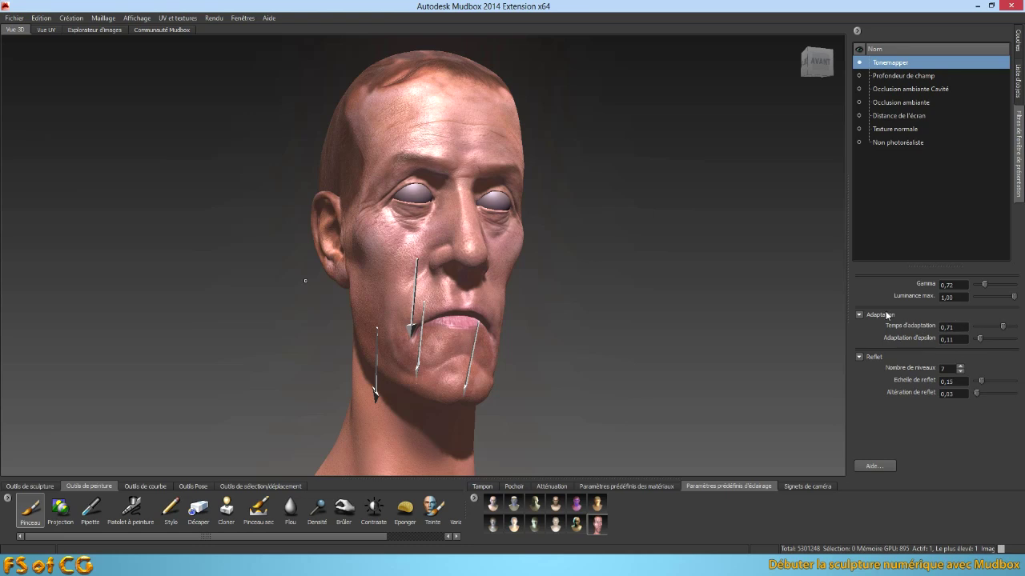
mouse_move(1007, 328)
mouse_down()
mouse_move(983, 330)
mouse_move(1015, 344)
mouse_move(991, 346)
mouse_move(994, 328)
mouse_move(998, 343)
mouse_up()
click(983, 383)
drag(979, 385, 990, 385)
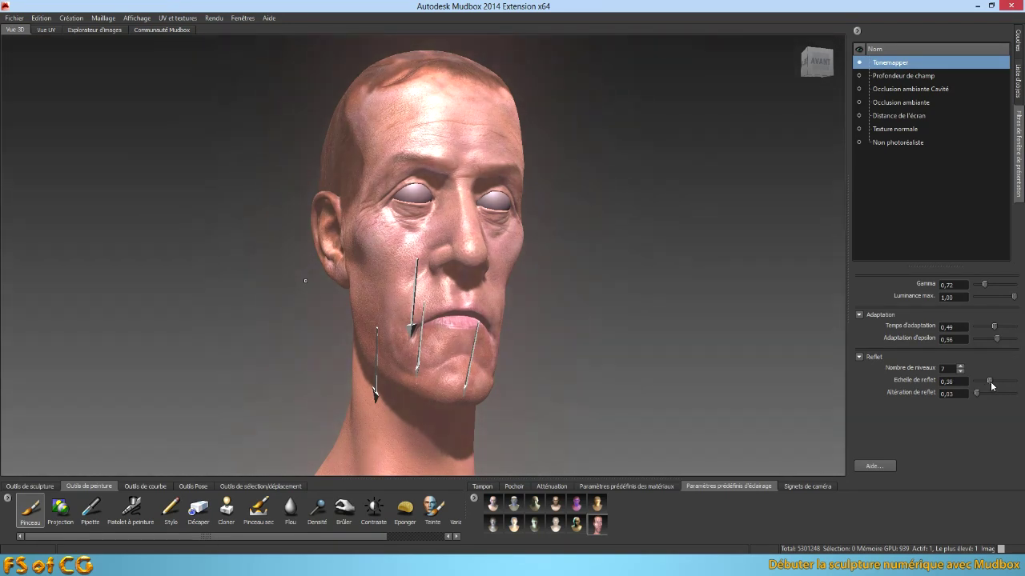
- Try different Nombre de niveaux values for the Tonemapper's reflection, settling on 5, and set Altération de reflet to 0.00
click(961, 366)
click(961, 365)
click(960, 366)
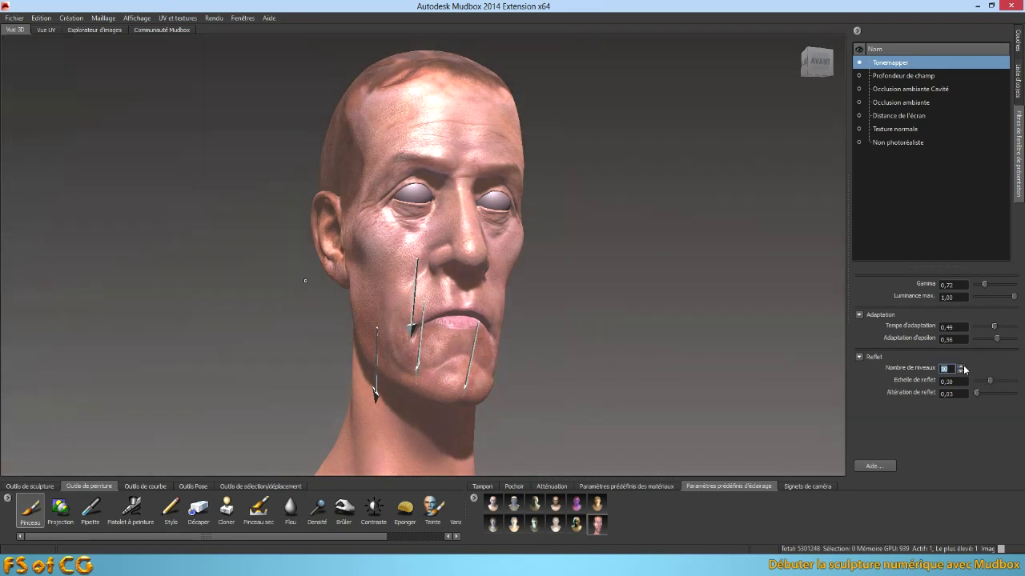
click(962, 371)
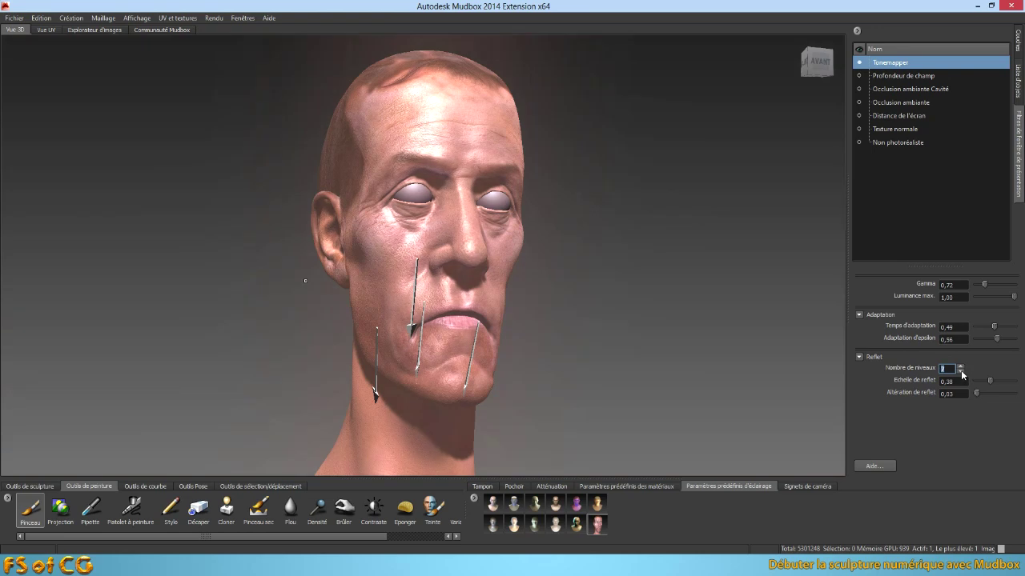
click(962, 372)
click(962, 365)
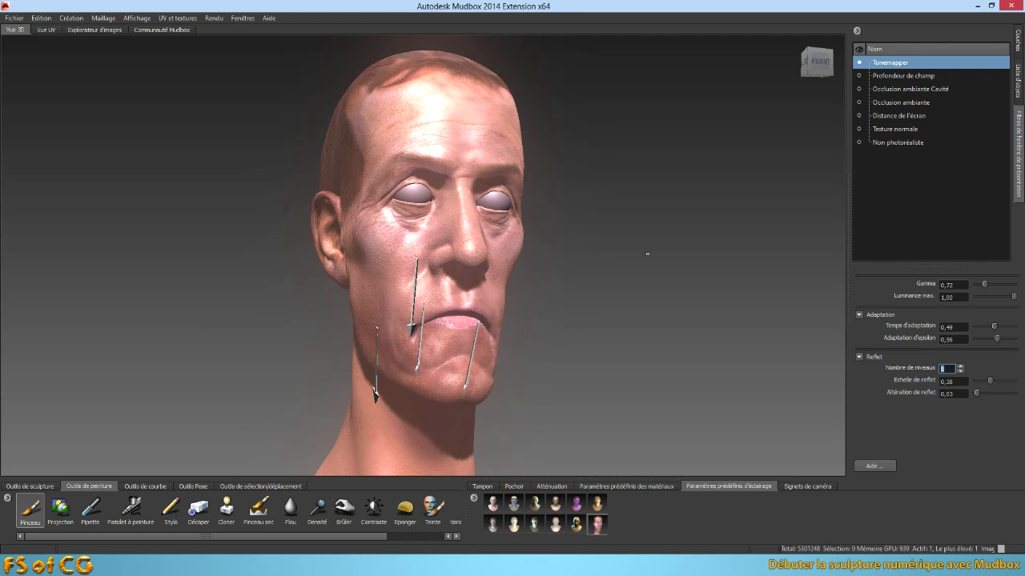
drag(976, 394, 975, 393)
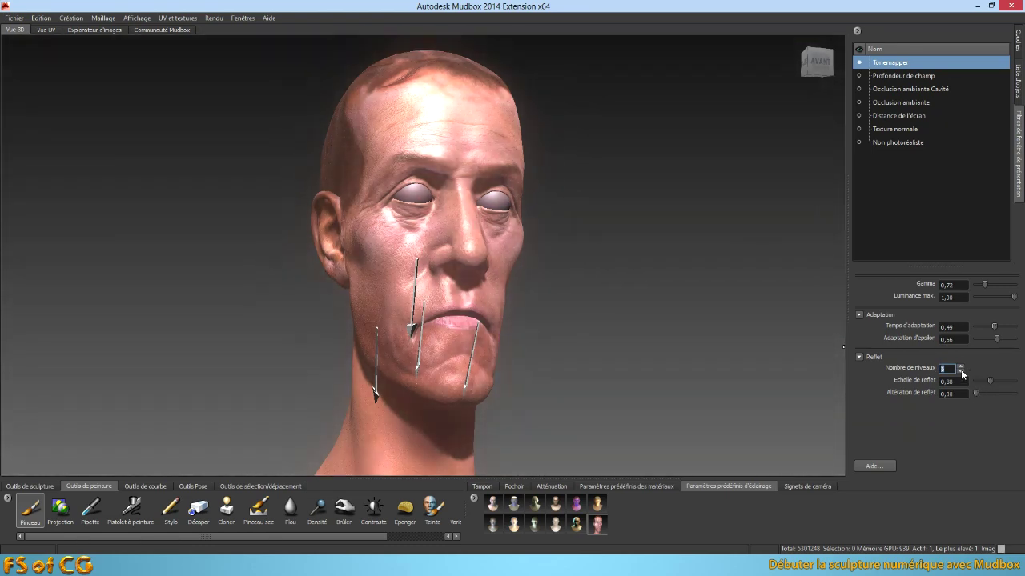
click(961, 367)
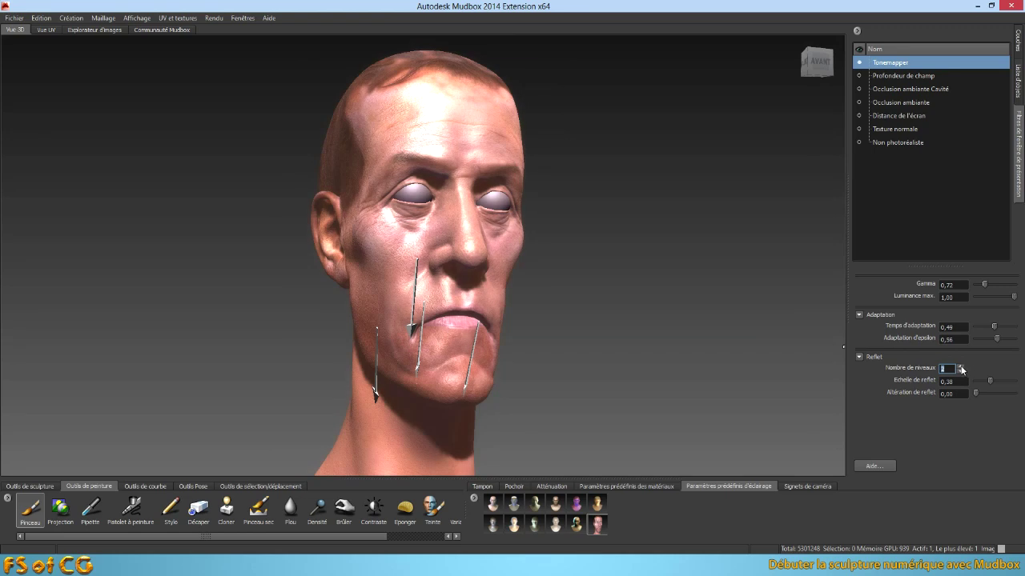
click(961, 368)
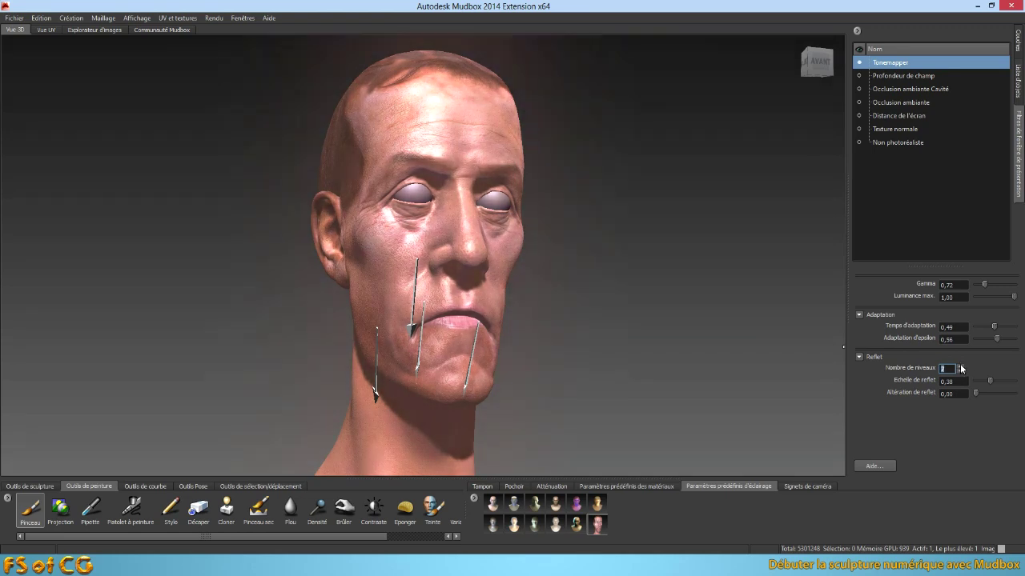
click(961, 373)
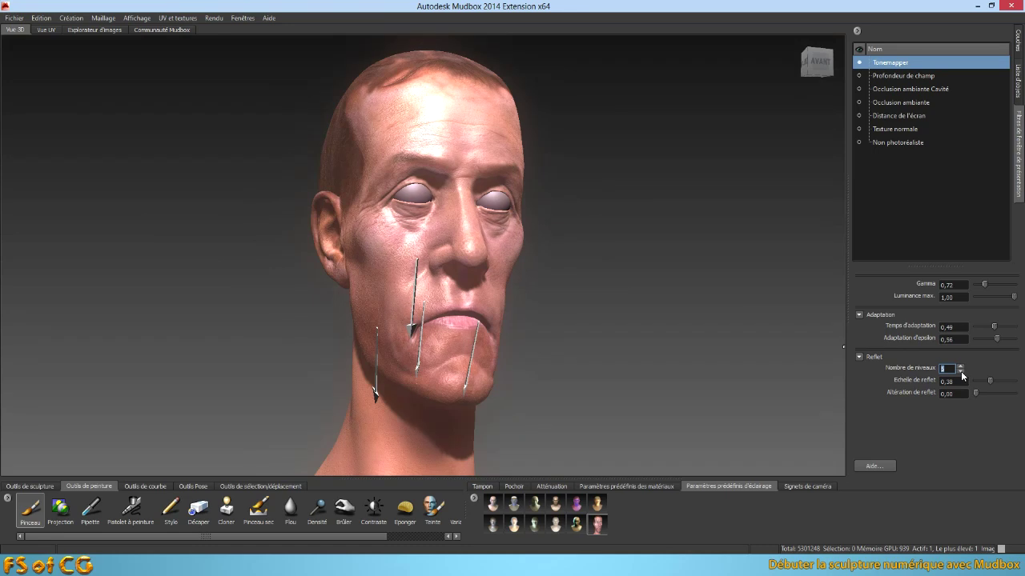
- Fine-tune the Tonemapper to Gamma 0.67, Temps d'adaptation 0.28, Adaptation d'epsilon 0.53 and Echelle de reflet 0.39
drag(990, 383, 987, 383)
mouse_move(993, 327)
mouse_down()
mouse_move(983, 328)
mouse_move(1014, 330)
mouse_move(985, 328)
mouse_move(1007, 341)
mouse_move(995, 341)
mouse_up()
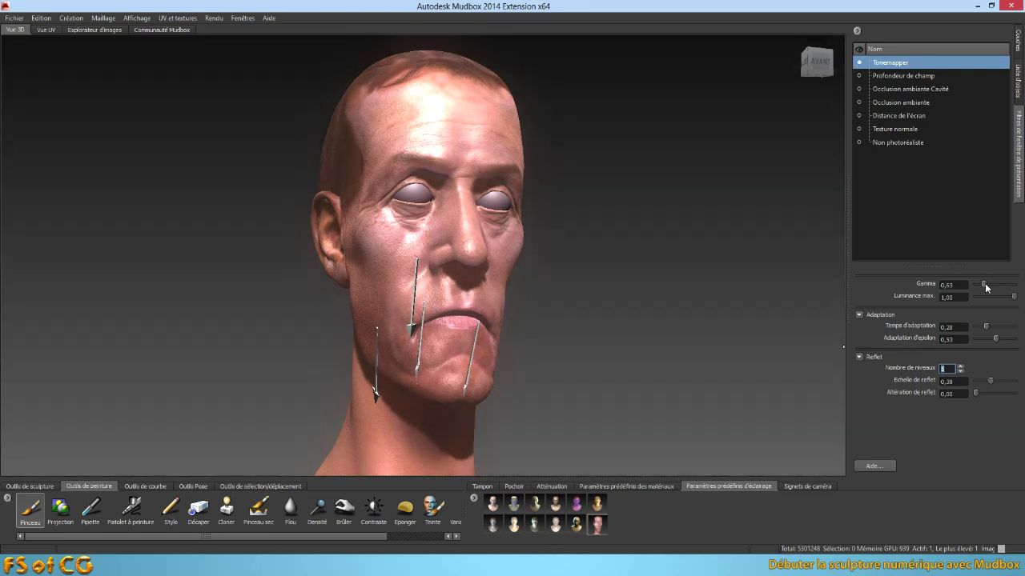
mouse_move(985, 289)
mouse_down()
mouse_move(1016, 299)
mouse_move(985, 285)
mouse_up()
- Enable the Profondeur de champ filter with Distance de focalisation 367.21 and Quantité de flou 0.002075, comparing the view without it
click(893, 75)
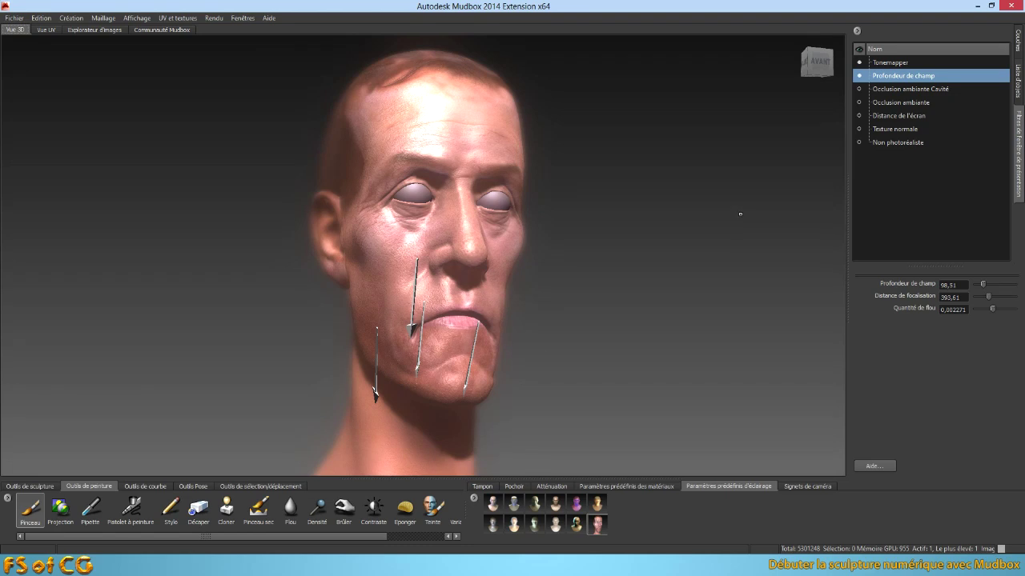
mouse_move(984, 285)
mouse_down()
mouse_move(997, 285)
mouse_move(982, 286)
mouse_move(987, 297)
mouse_up()
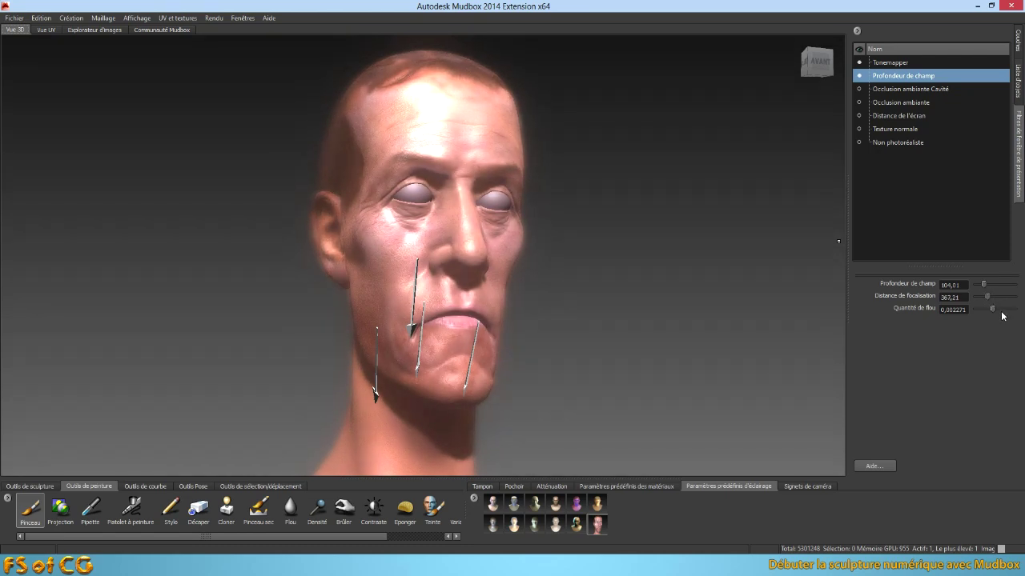
mouse_move(992, 309)
mouse_down()
mouse_move(977, 310)
mouse_move(1017, 313)
mouse_move(993, 314)
mouse_up()
click(859, 75)
click(859, 75)
- Reduce the Tonemapper's Echelle de reflet to 0.24 and lower its Nombre de niveaux
click(892, 65)
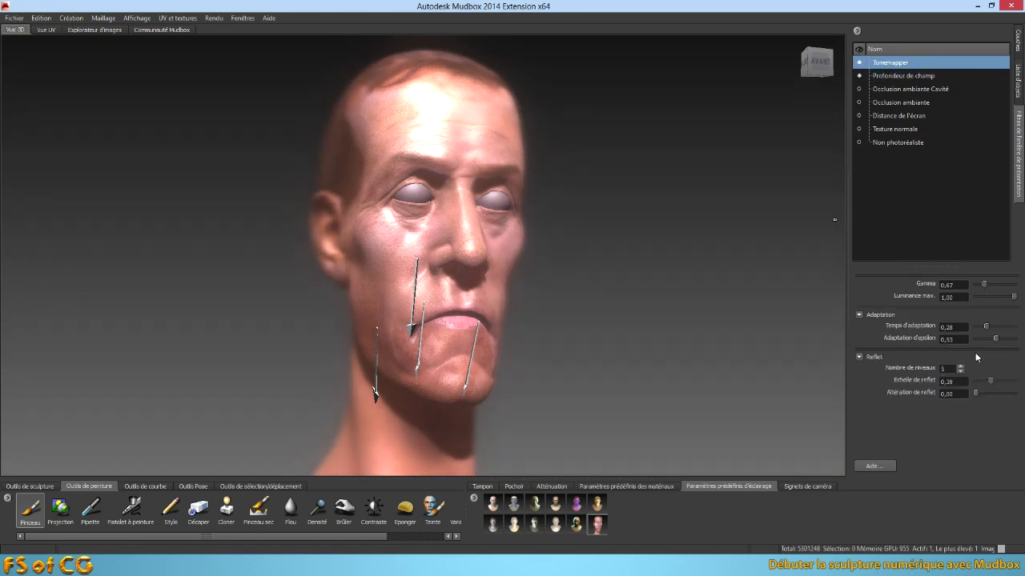
drag(991, 385, 987, 387)
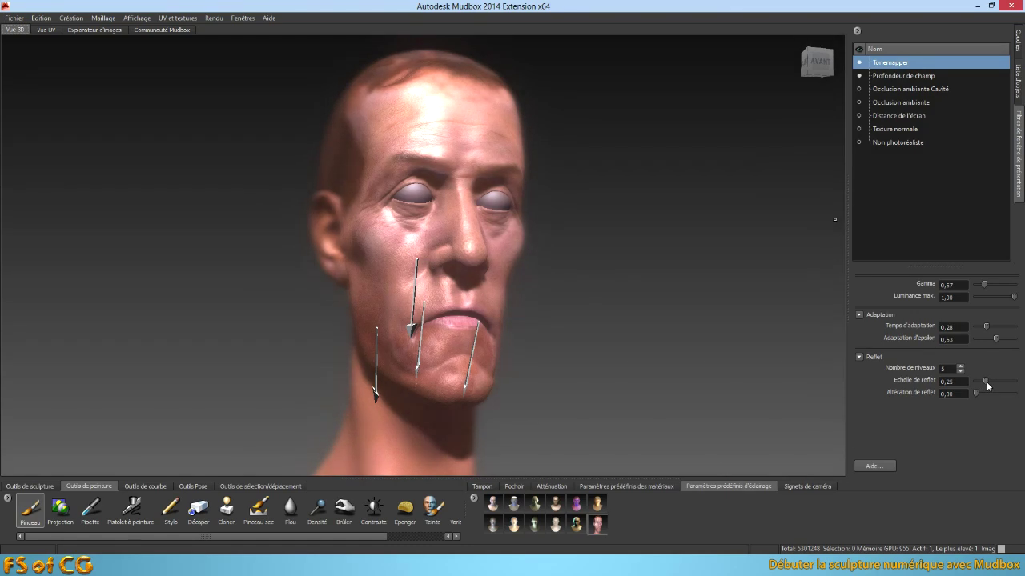
click(961, 372)
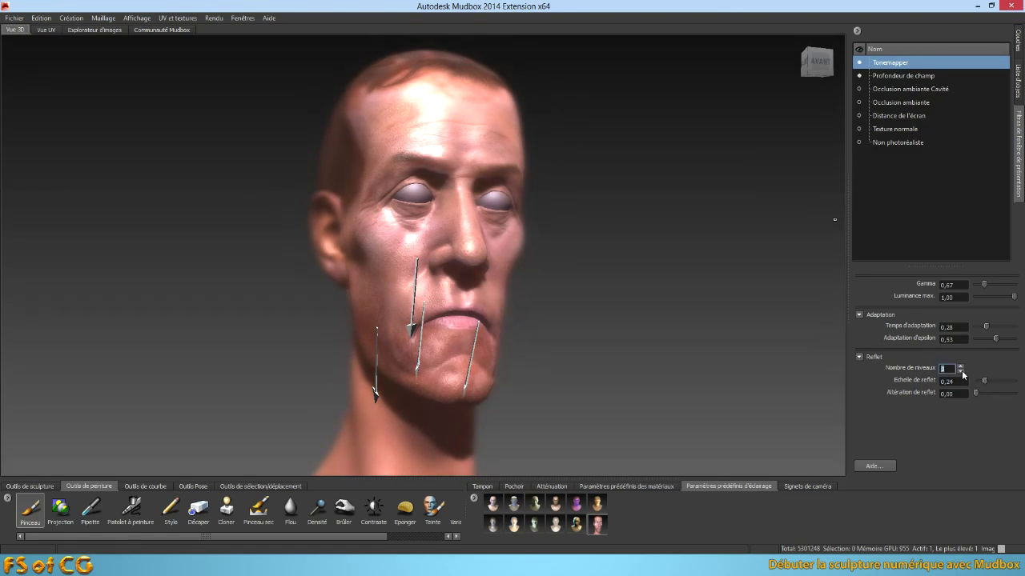
- Enable the Occlusion ambiante Cavité filter with Intensité 1.25, Rayon échantillon 2.08 and Rayon de la limite 1.81
click(896, 76)
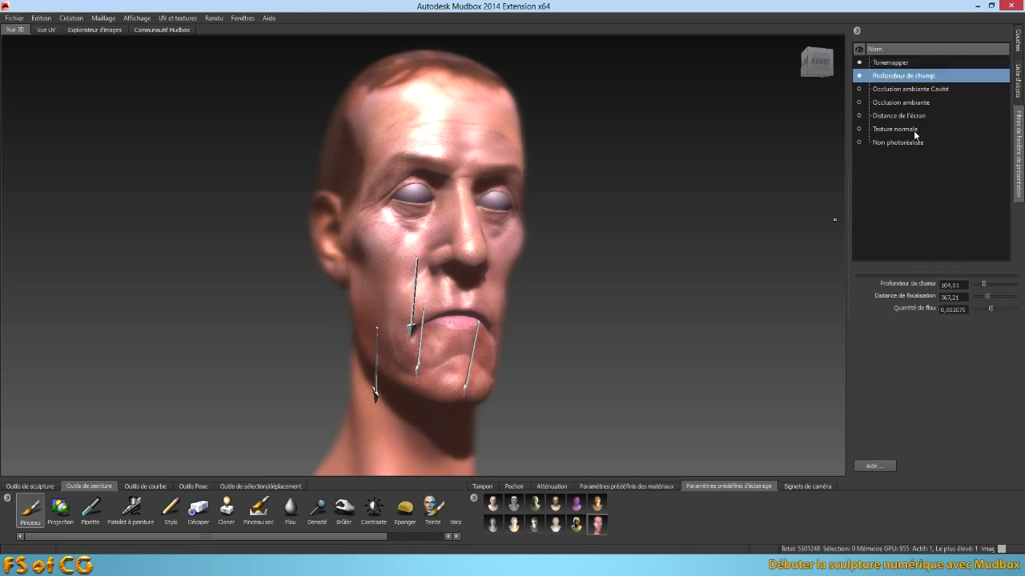
click(894, 89)
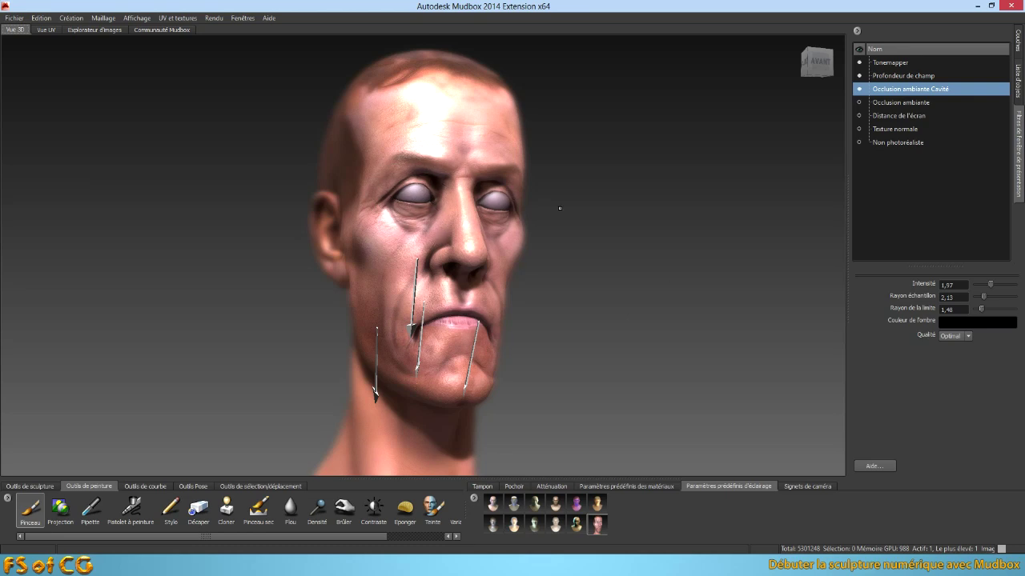
mouse_move(991, 286)
mouse_down()
mouse_move(981, 285)
mouse_move(1005, 287)
mouse_move(986, 286)
mouse_move(982, 311)
mouse_up()
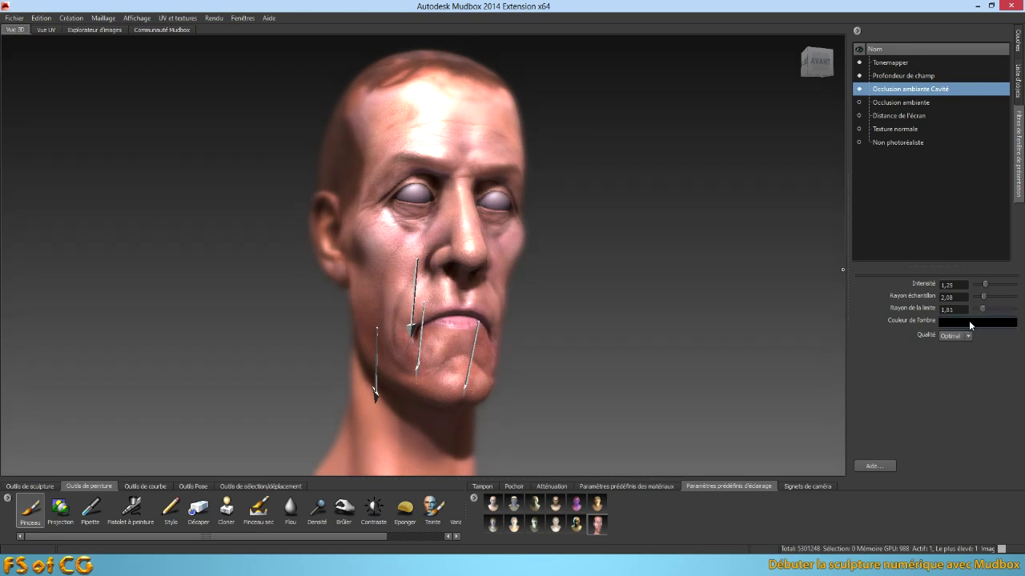
- Try the Bon and Meilleur quality options for the cavity occlusion and return it to Optimal
click(966, 337)
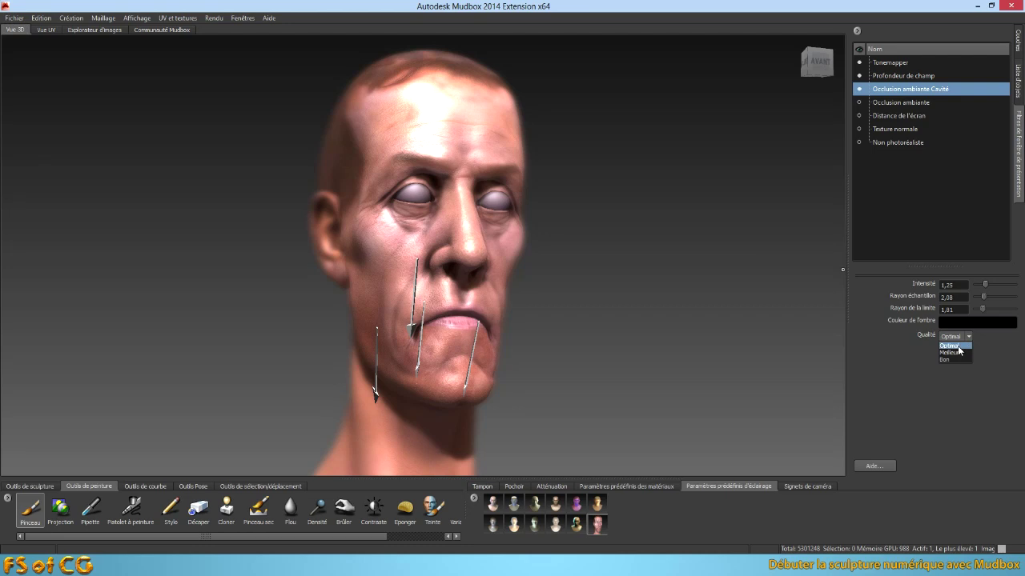
click(949, 359)
click(958, 353)
click(965, 337)
click(959, 352)
click(968, 337)
click(963, 346)
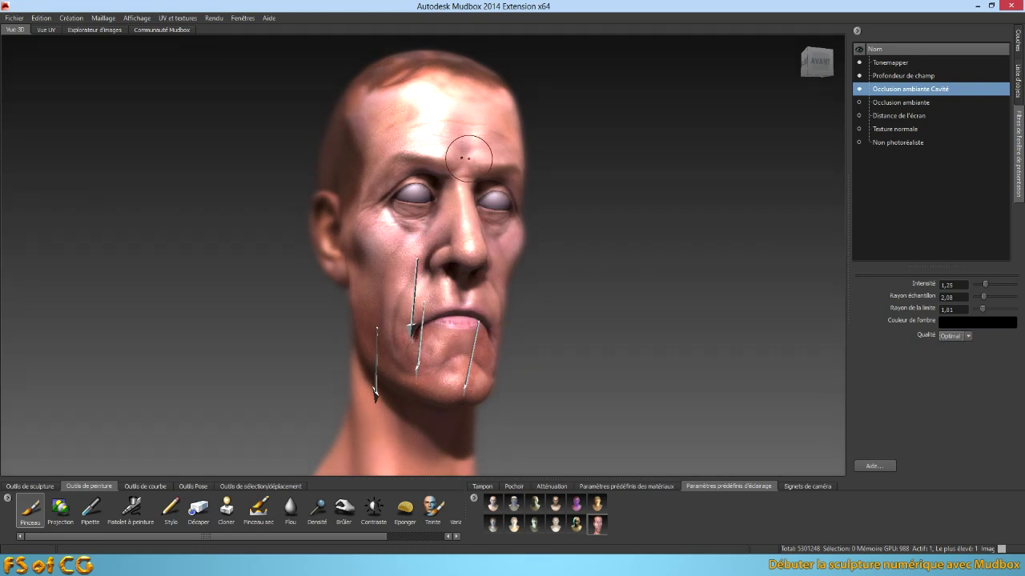
- Enable the Occlusion ambiante filter and set Fondu to 0.97 and Obscurité to 0.01
click(890, 104)
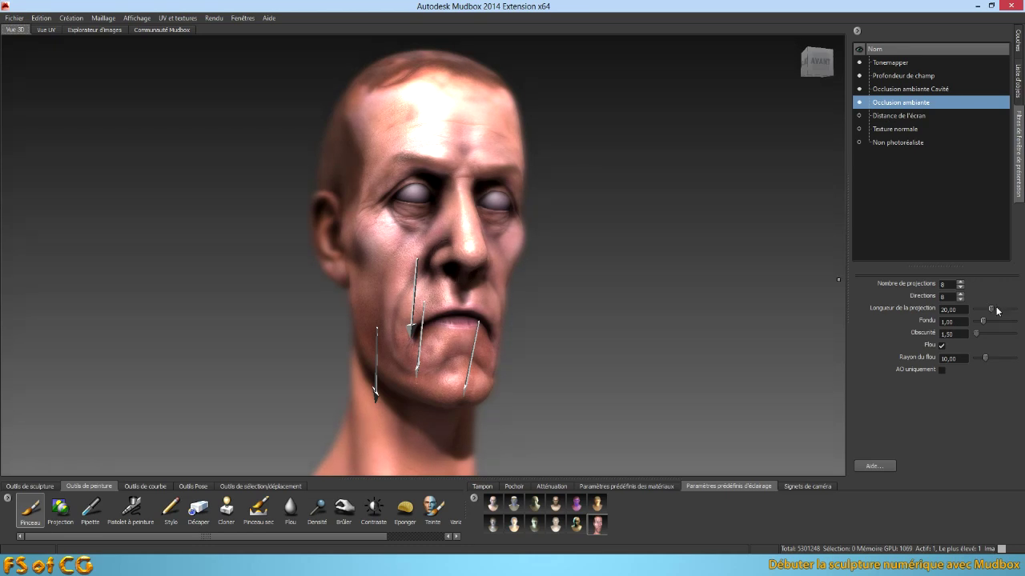
drag(983, 321, 976, 322)
drag(987, 325, 976, 337)
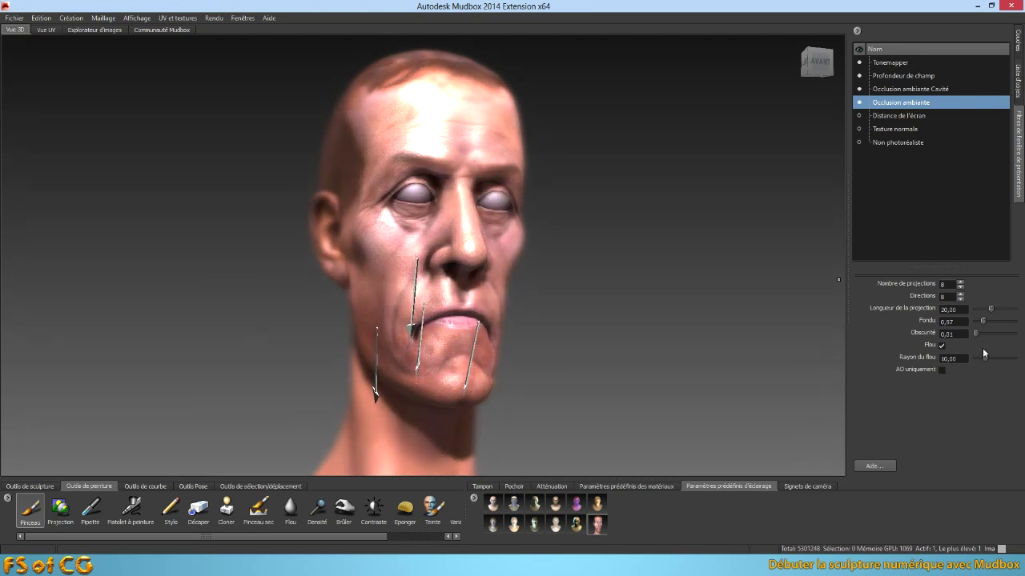
- Display only the ambient occlusion and set Obscurité to 3.16, Fondu to 1.46 and Longueur de la projection to 10.40
click(941, 369)
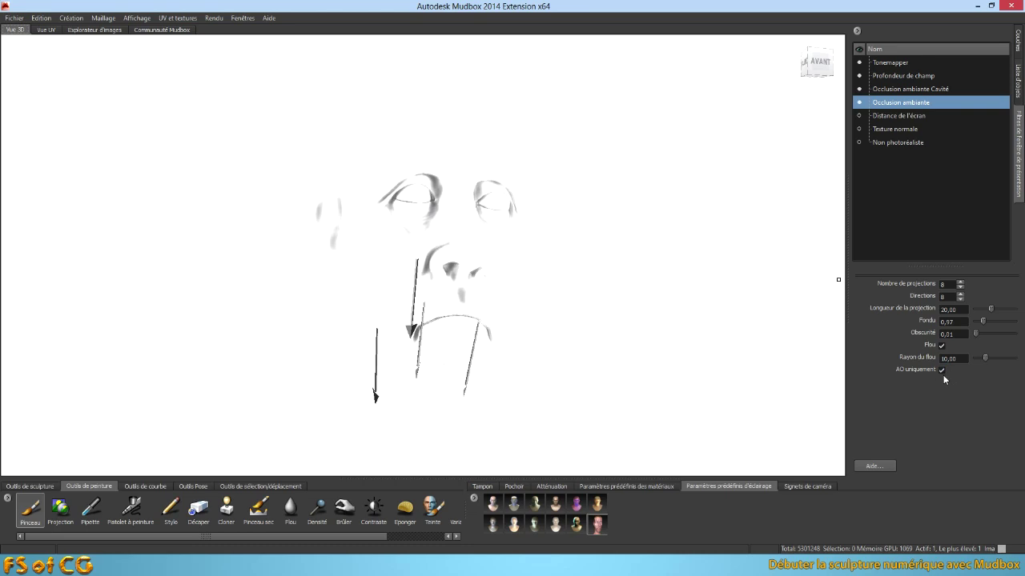
drag(975, 334, 989, 325)
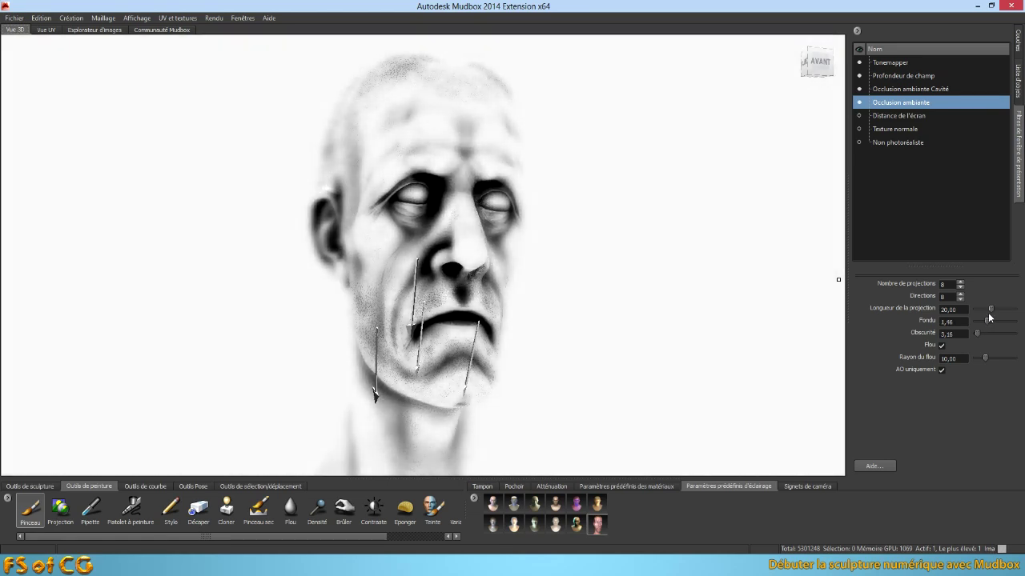
drag(992, 311, 983, 315)
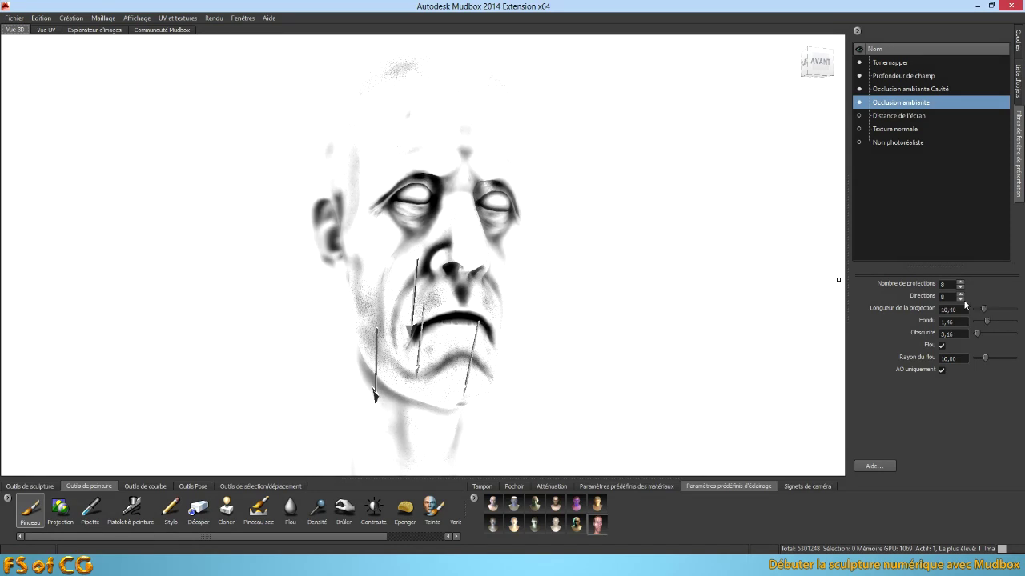
- Set Nombre de projections and Directions of the Occlusion ambiante filter to 16 each
click(960, 281)
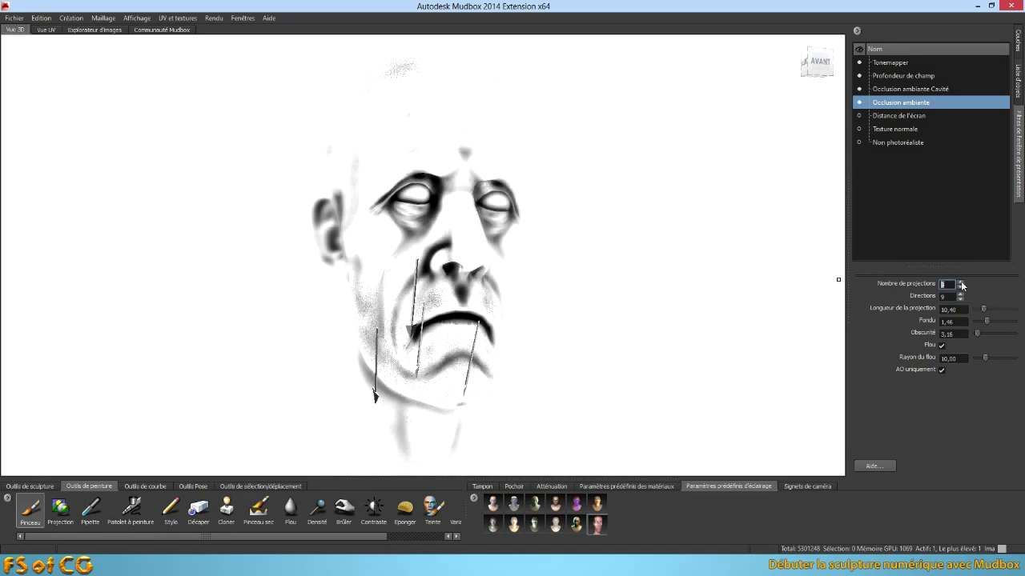
click(960, 283)
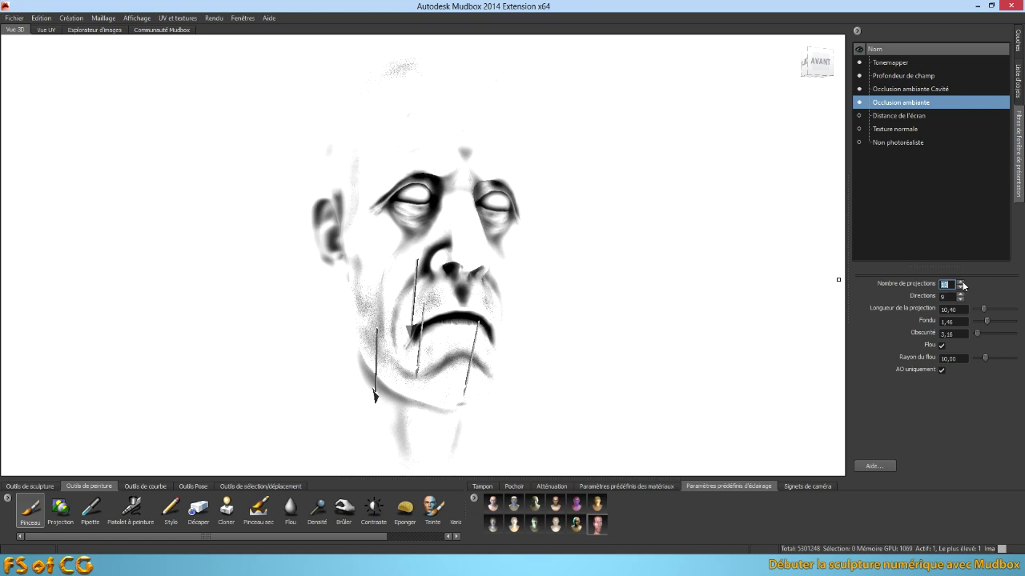
click(960, 283)
click(961, 282)
click(961, 294)
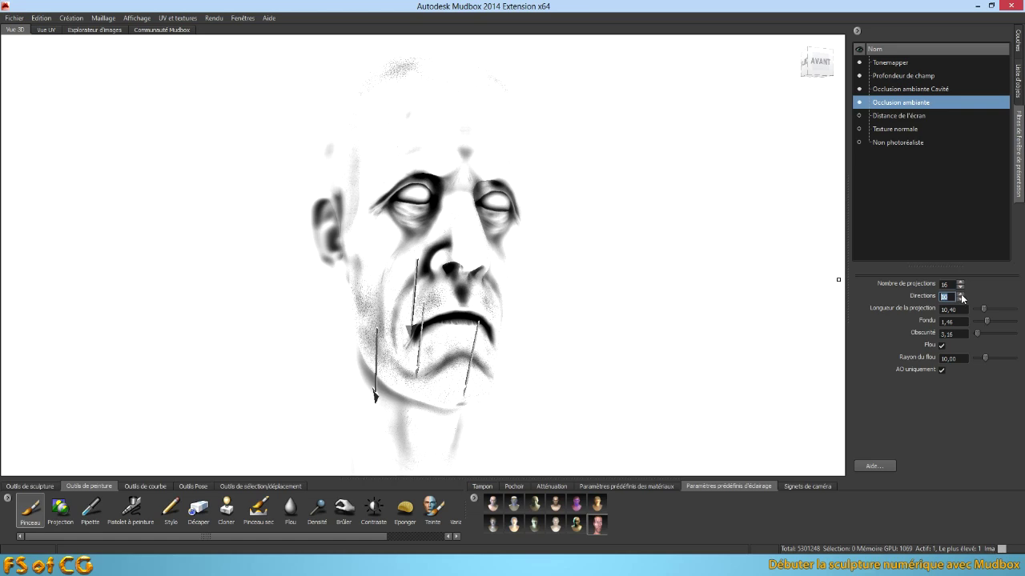
click(961, 295)
click(960, 295)
- Turn off the ambient-occlusion-only display and set Obscurité to 1.00
click(941, 369)
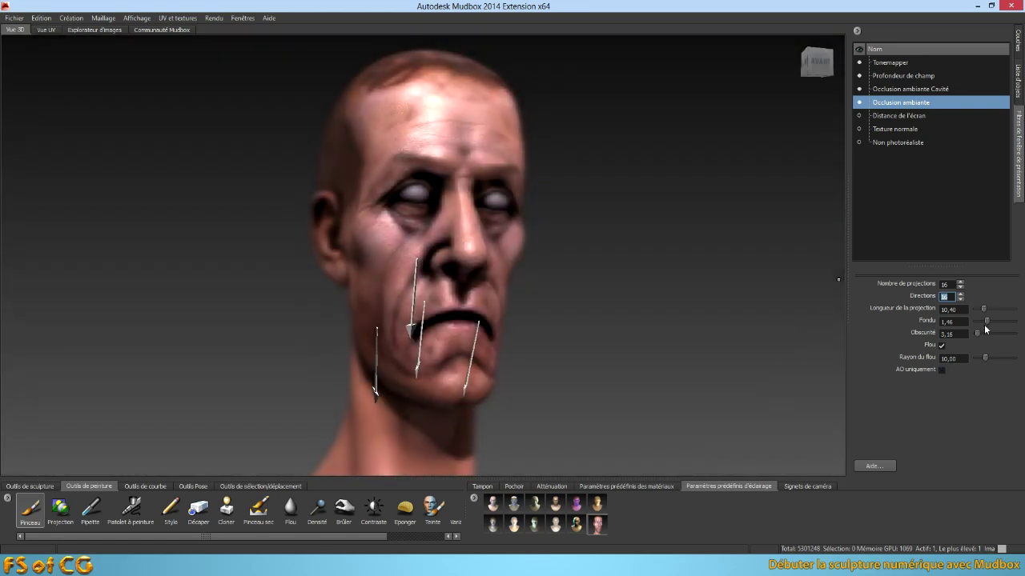
drag(955, 335, 917, 341)
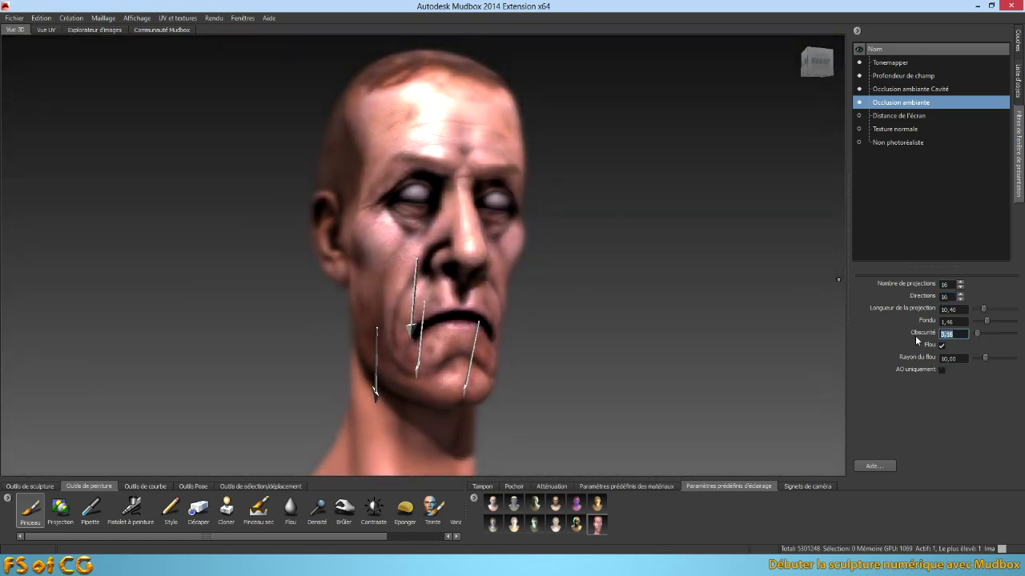
text(1)
key(Return)
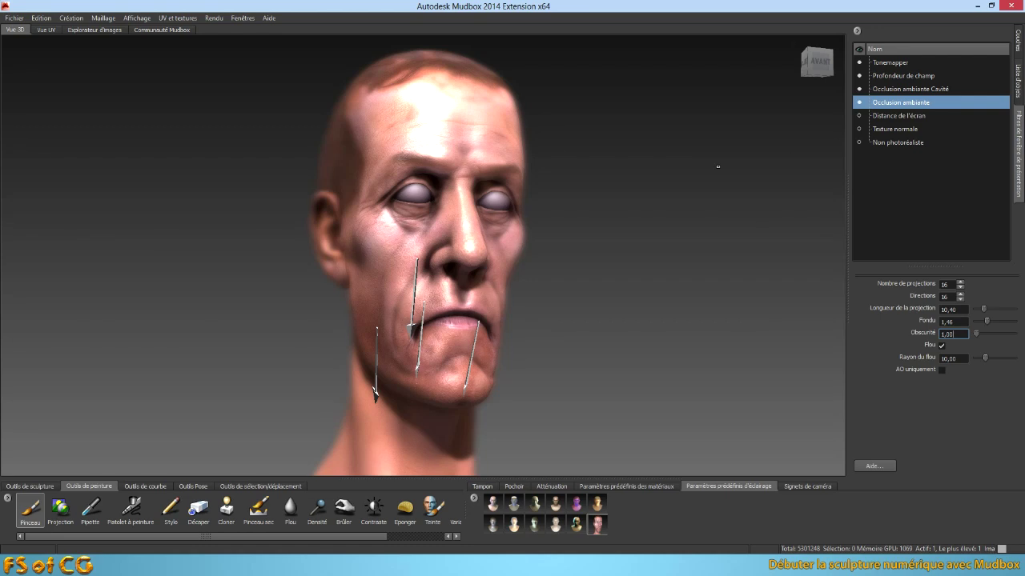
- Preview the Distance de l'écran, Texture normale and Non photoréaliste filters one at a time, switching each off again
click(884, 117)
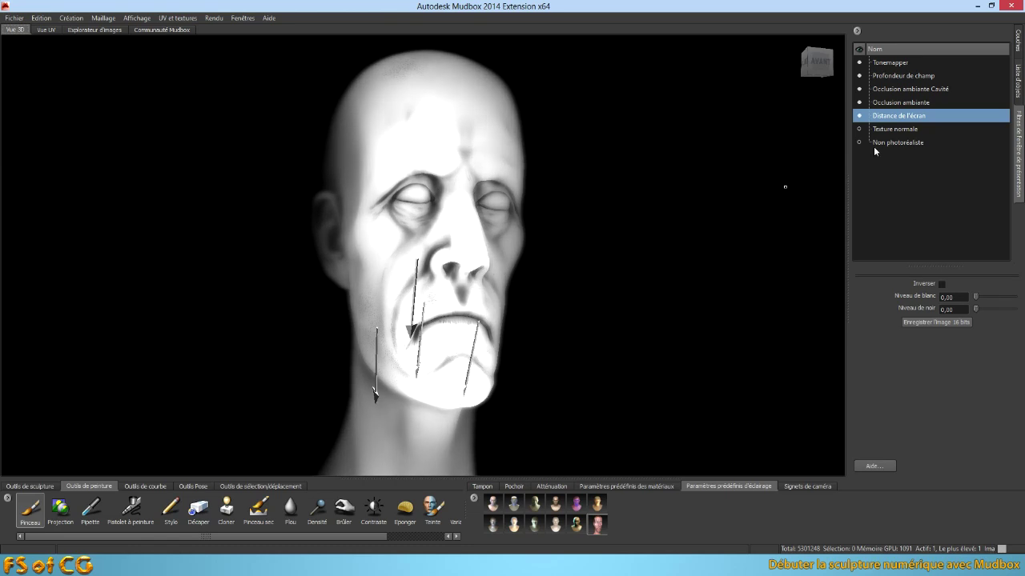
click(860, 115)
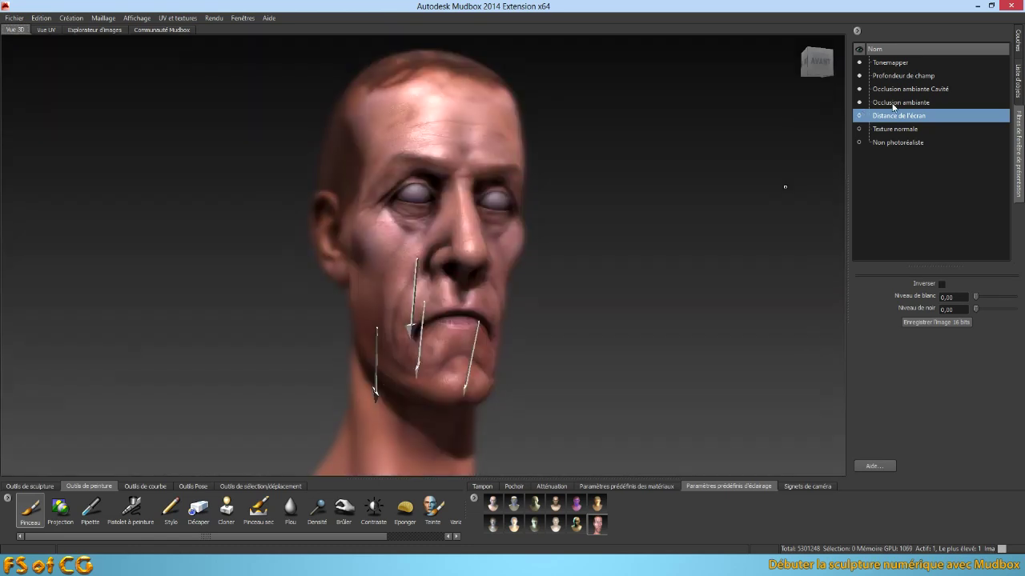
click(859, 129)
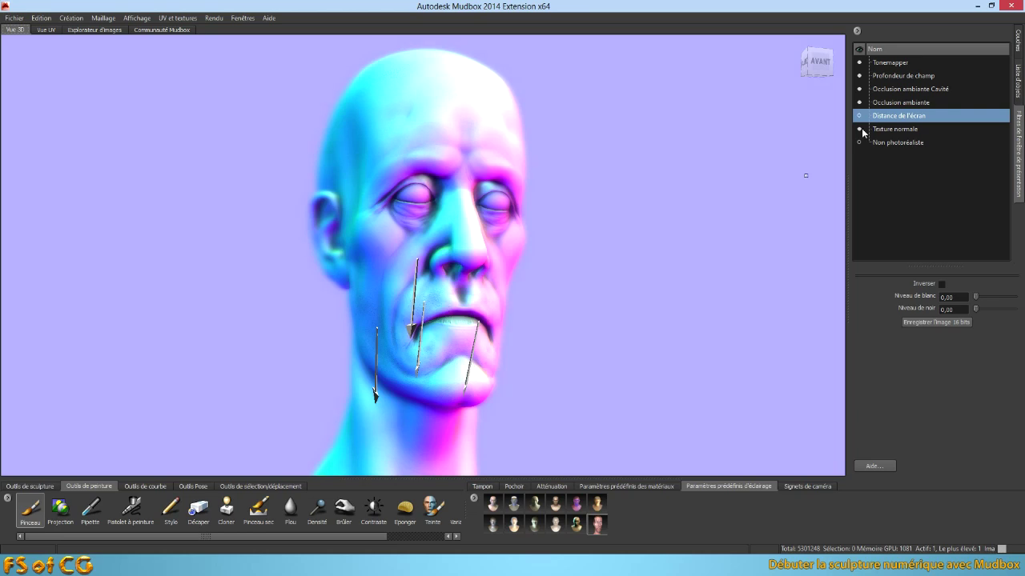
click(859, 129)
click(859, 143)
click(902, 144)
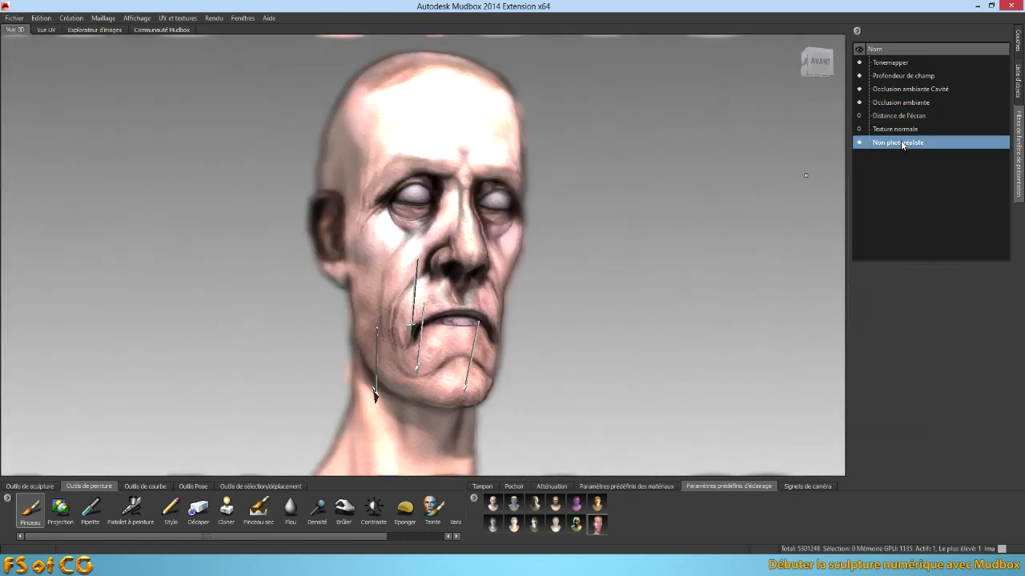
click(859, 143)
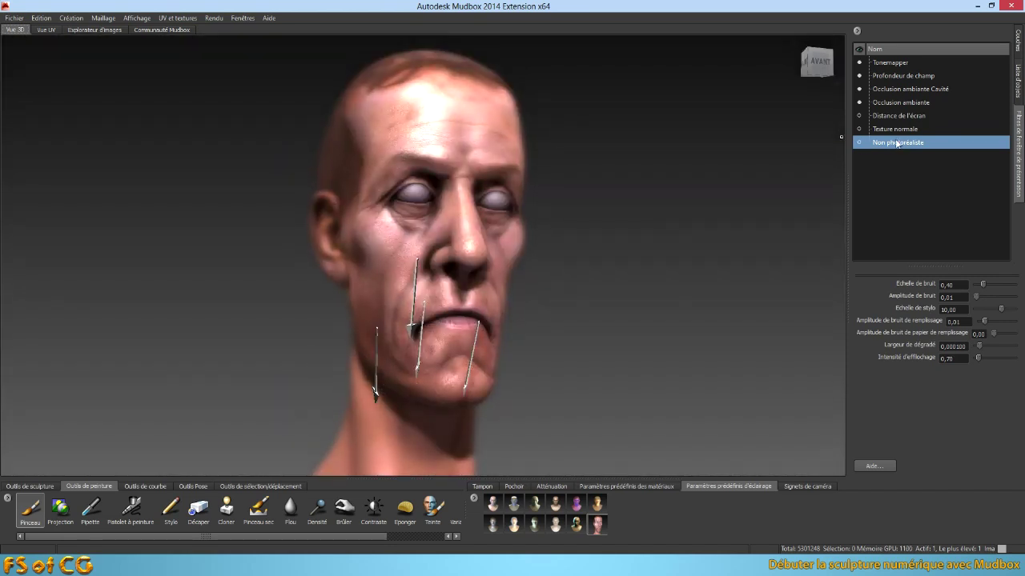
- Compare the head with and without the Tonemapper, set its Gamma to 0.47 and try Luminance max. at 2.00 and 1.50 before settling on 1.10
click(859, 63)
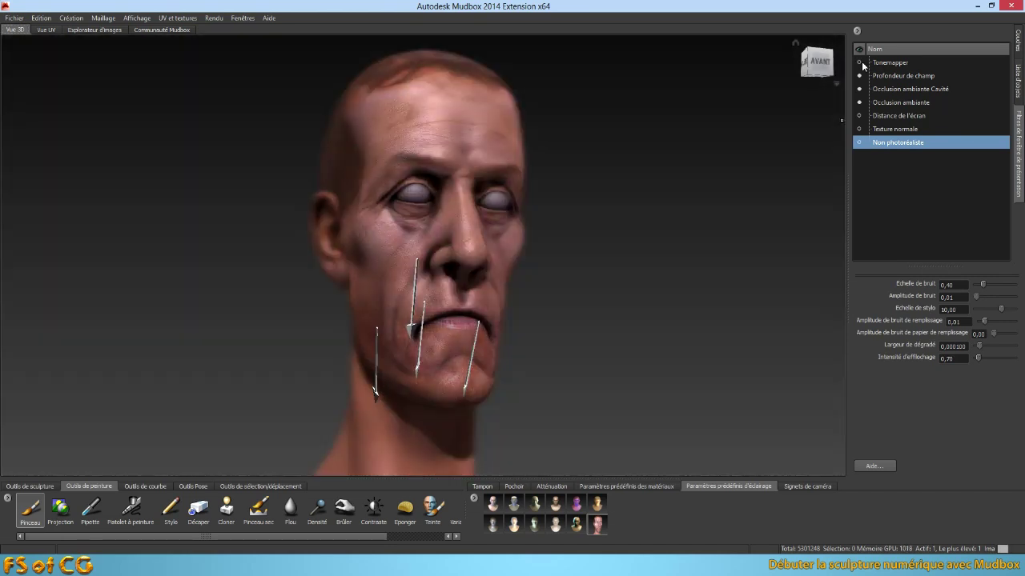
click(859, 63)
click(886, 65)
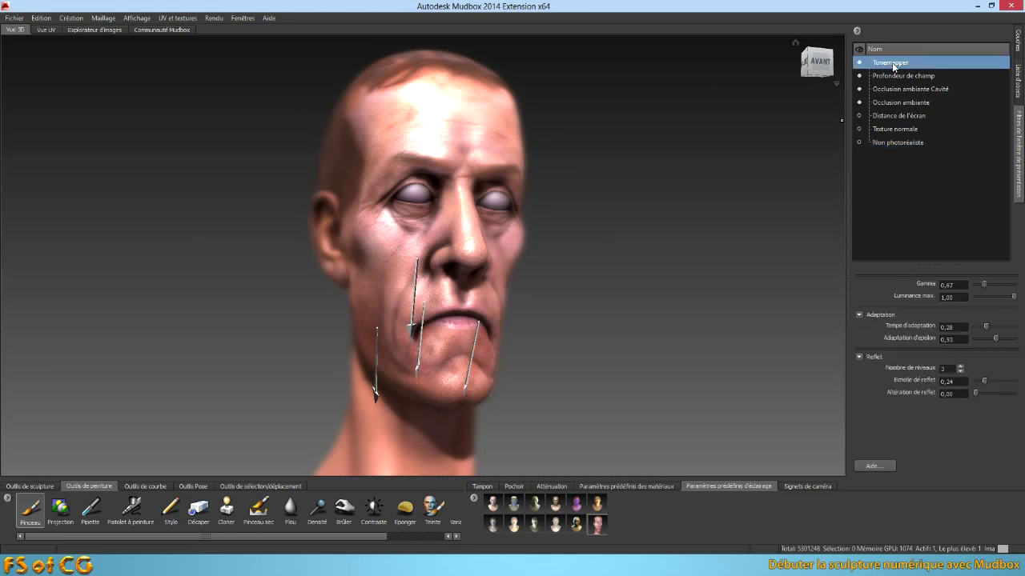
drag(983, 286, 980, 285)
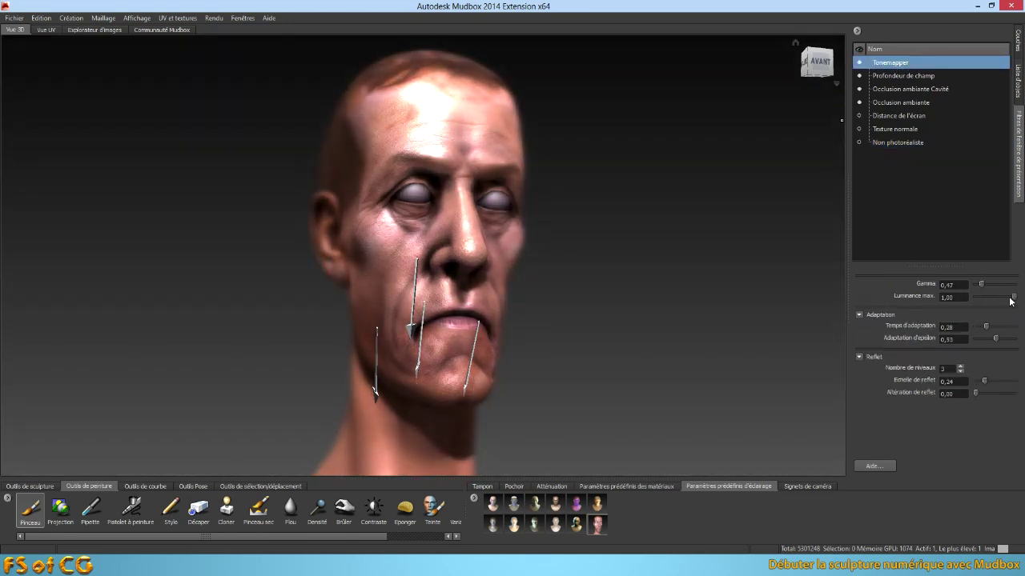
double_click(948, 297)
text(2,00)
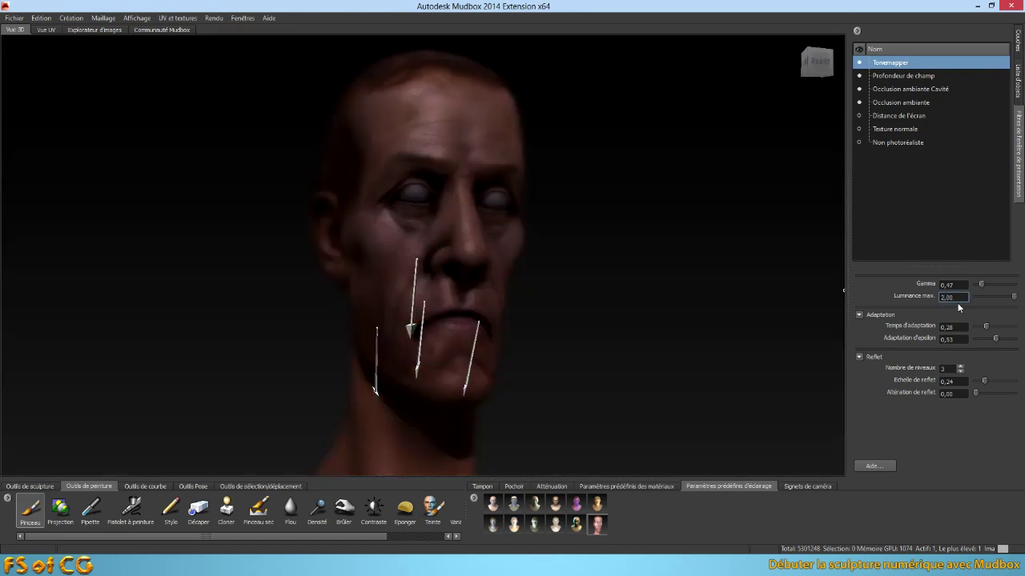
text(1,50)
key(Return)
text(1,10)
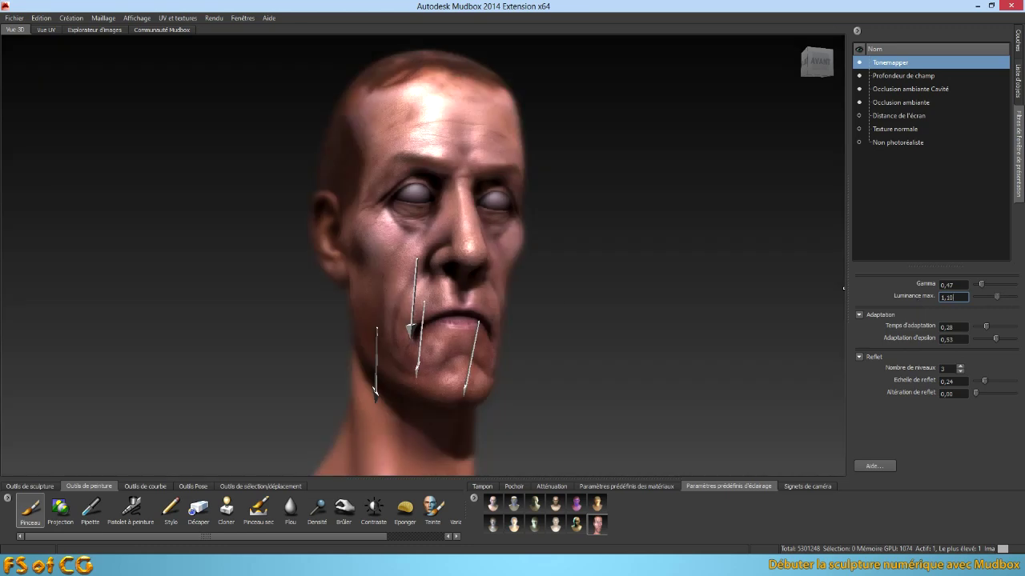
- Set the Tonemapper's Nombre de niveaux to 4 and Echelle de reflet to 0.10
click(961, 371)
key(Tab)
text(0,1)
key(Return)
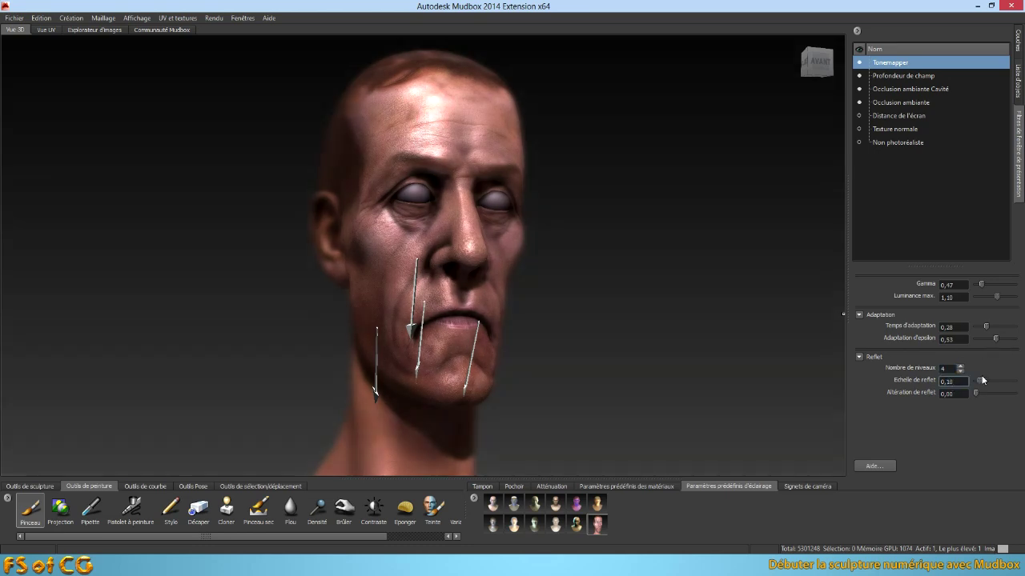
- Compare the render with the Profondeur de champ and Tonemapper filters on and off, leaving only Profondeur de champ disabled
click(859, 76)
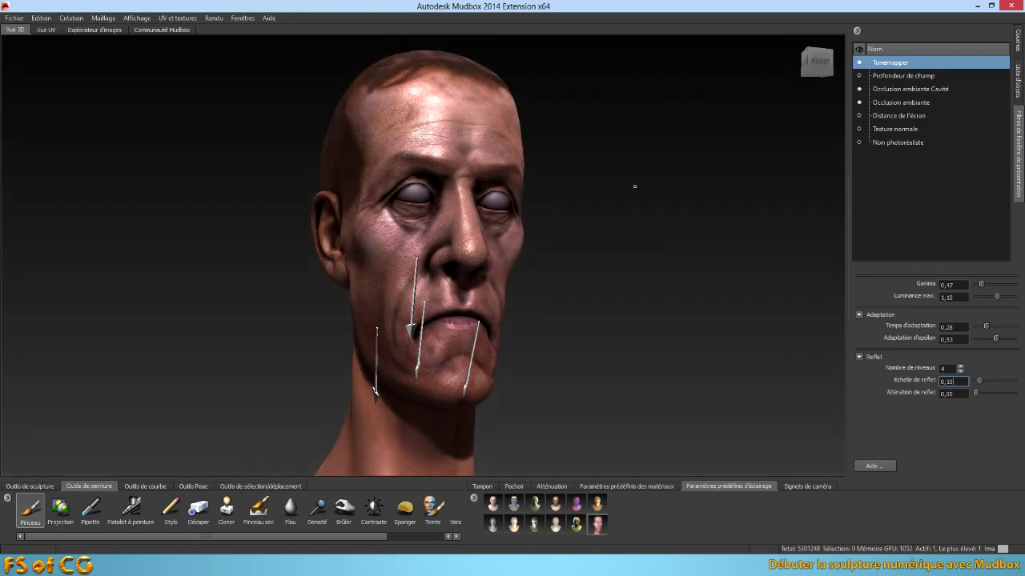
click(859, 63)
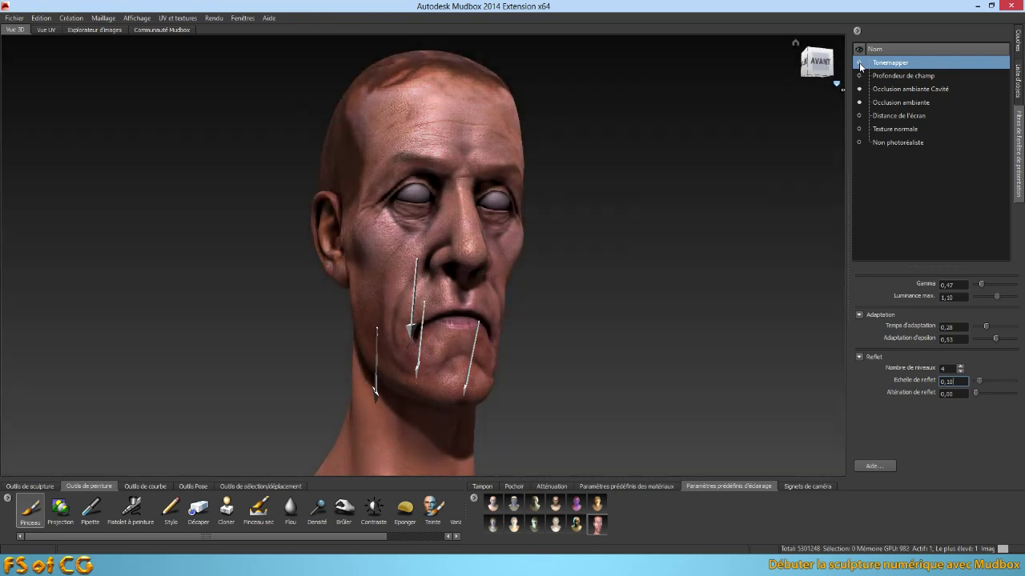
click(860, 64)
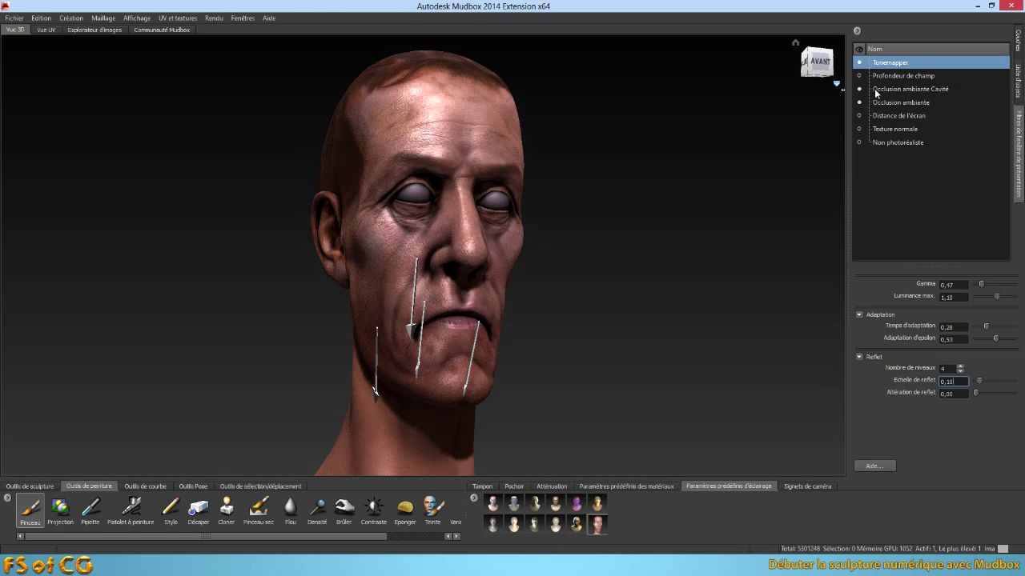
click(860, 76)
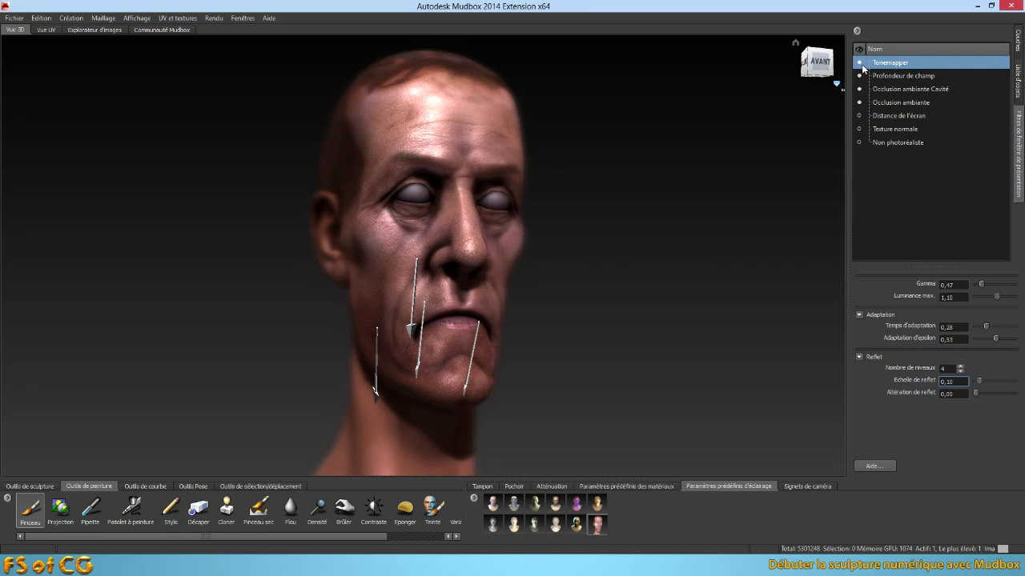
click(860, 76)
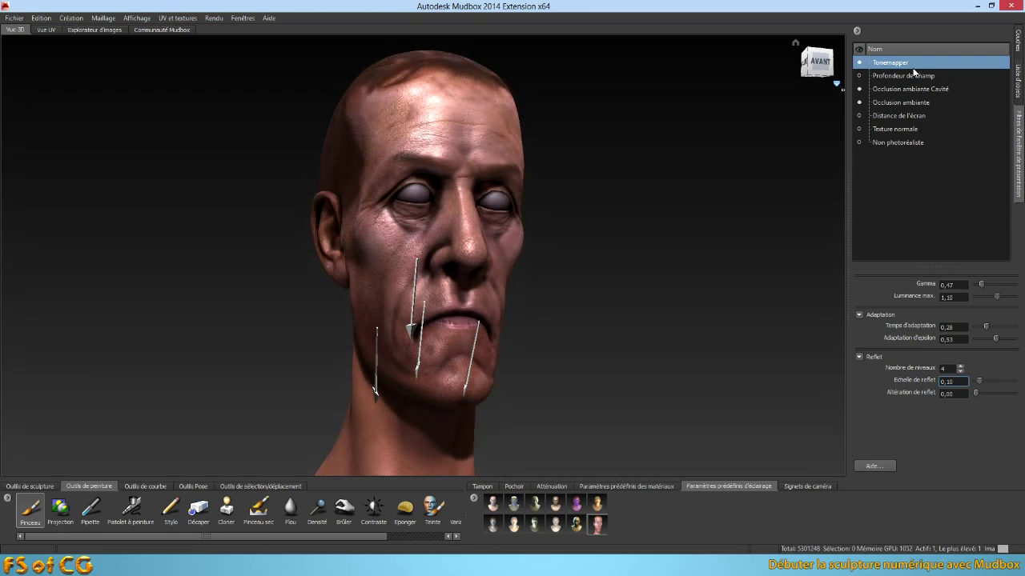
- Set the Tonemapper's Echelle de reflet to 0.50 and try Altération de reflet at 0.99 before returning it to 0.00
double_click(950, 382)
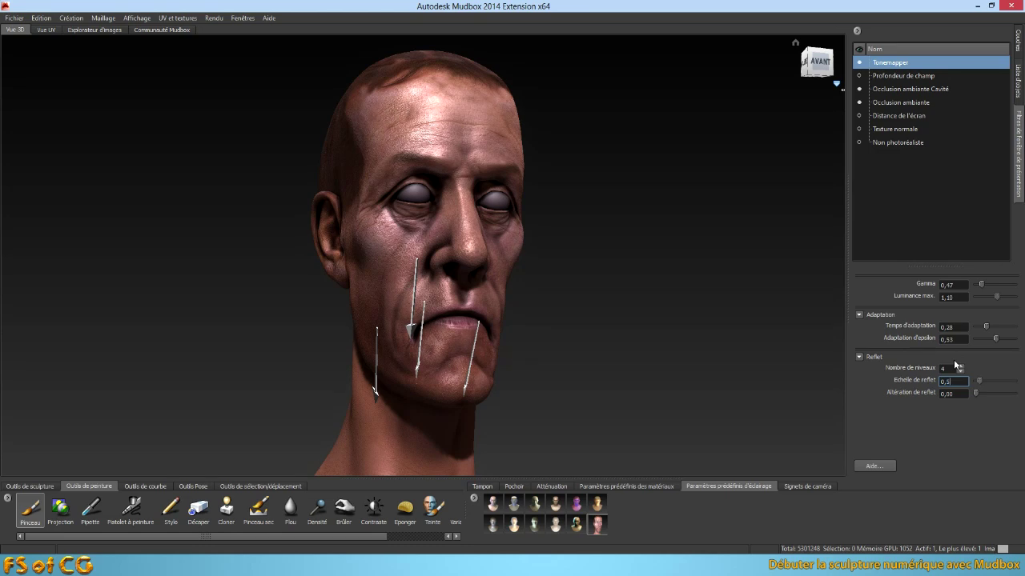
text(50)
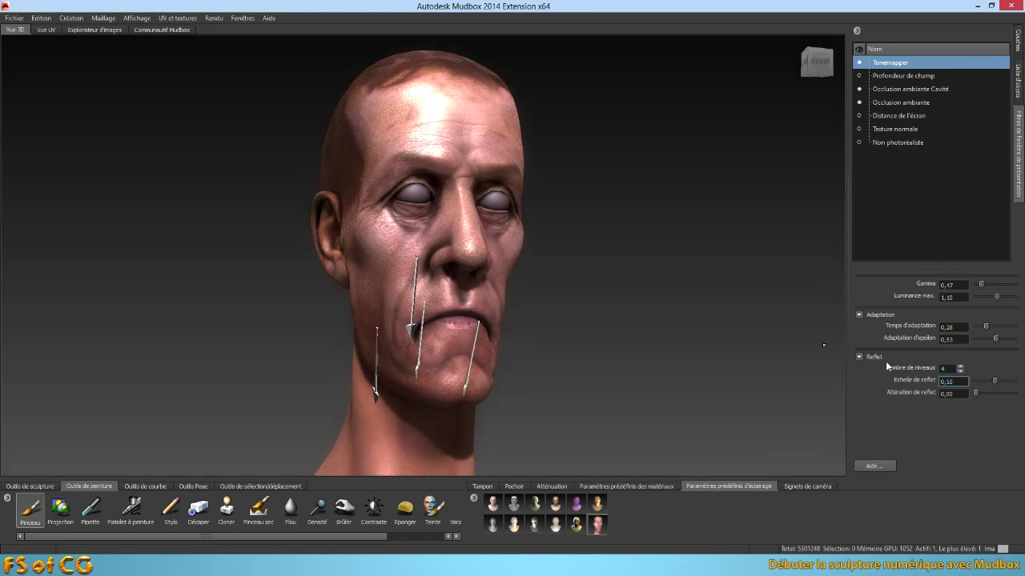
double_click(950, 399)
key(Return)
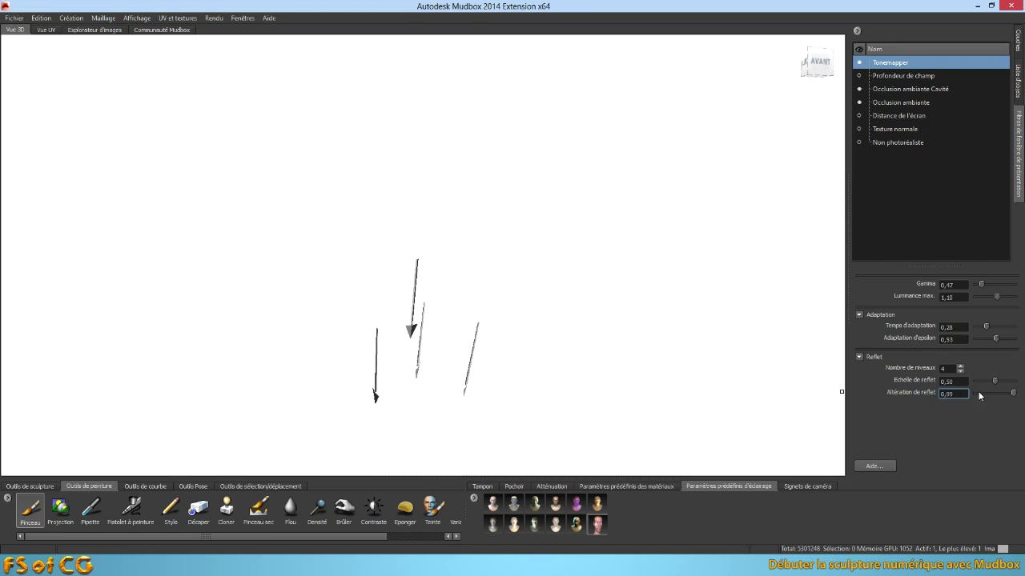
drag(1014, 393, 974, 392)
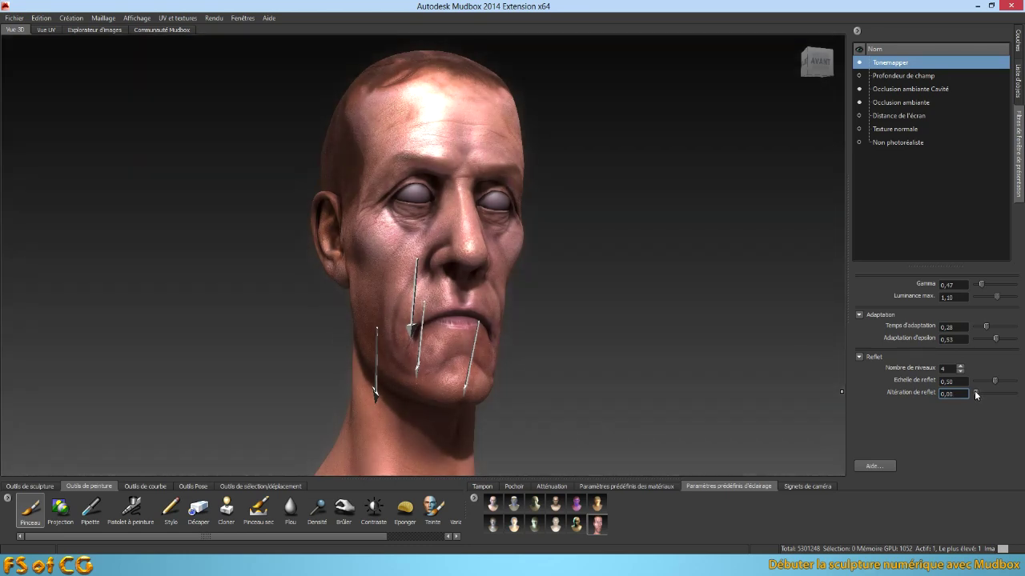
- Try the Tonemapper's Nombre de niveaux at 6 and settle on 5
click(962, 369)
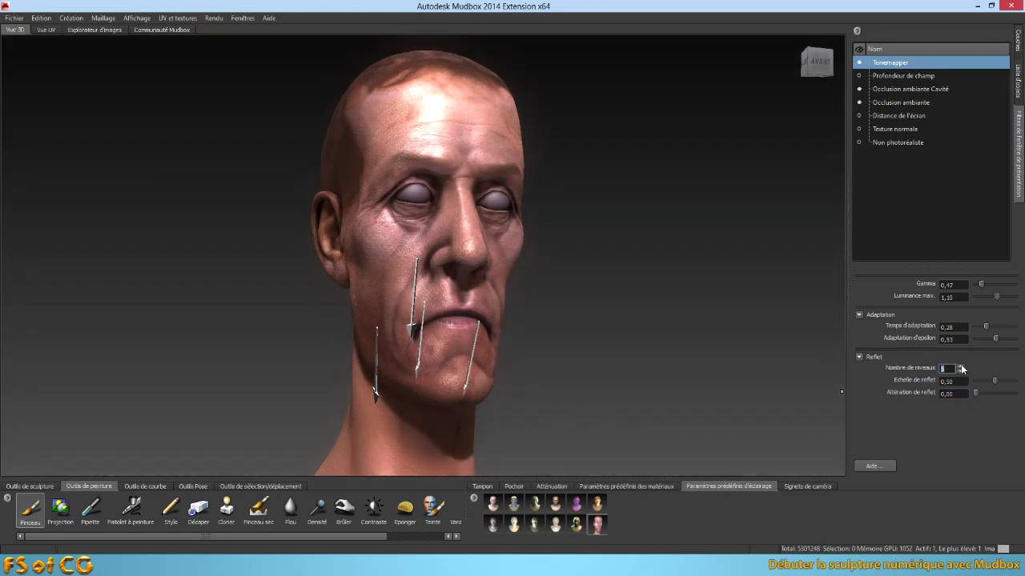
click(961, 368)
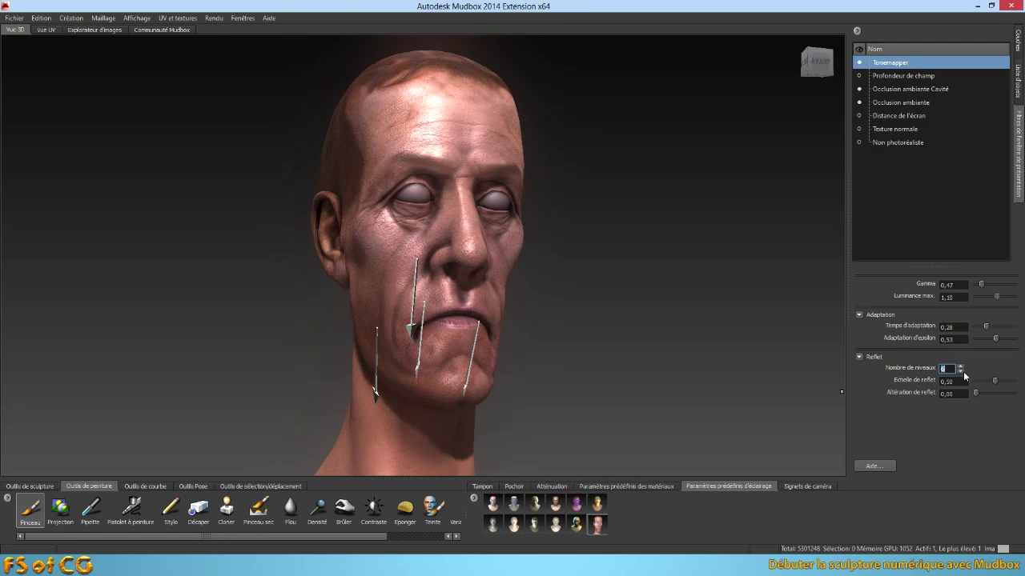
click(961, 372)
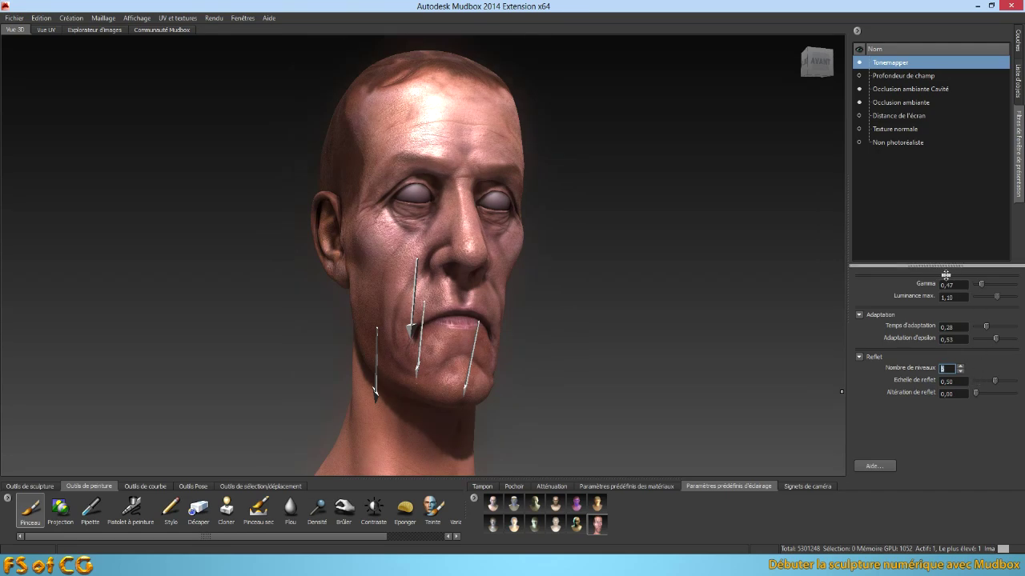
- Hide the handles of Light 02 - Image Based and Light 01 - Directional1, plus the latter's light display, and return to the viewport filters
click(1018, 82)
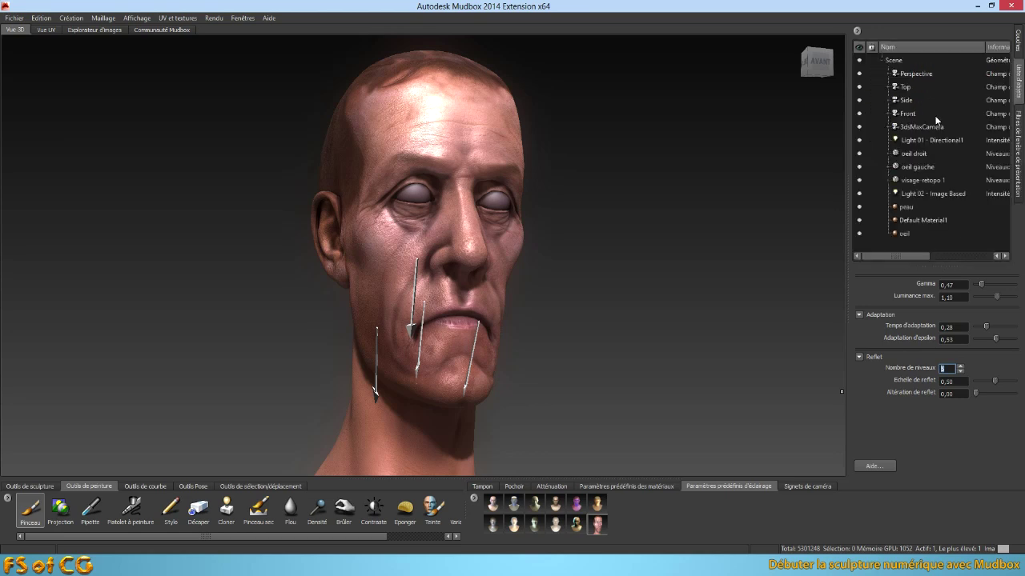
click(927, 195)
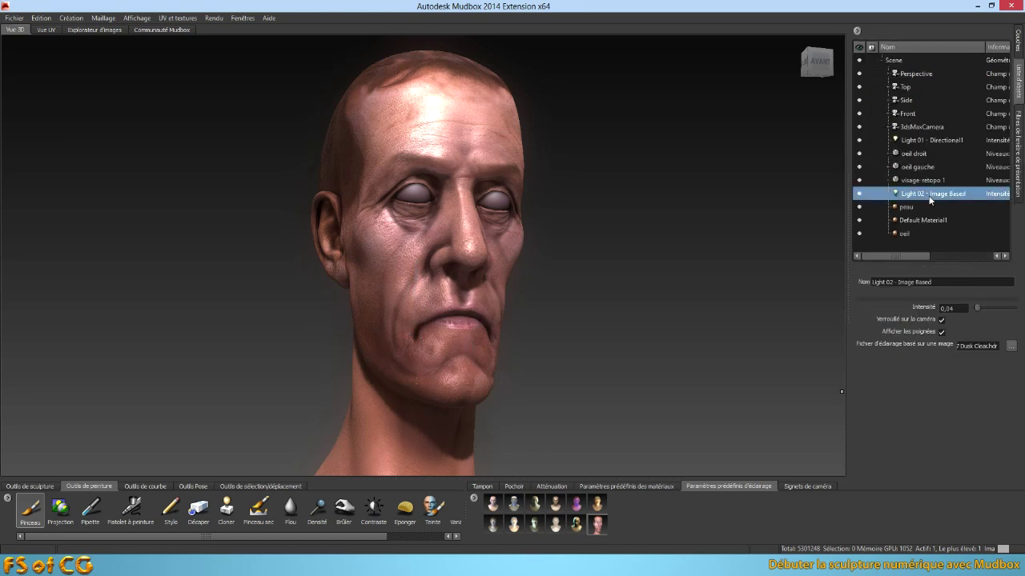
click(941, 332)
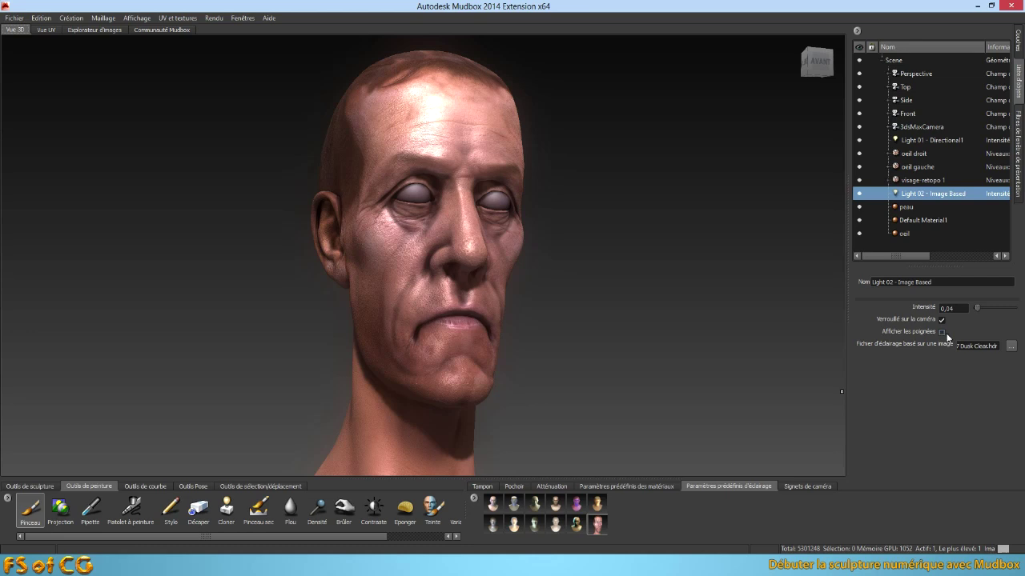
click(920, 141)
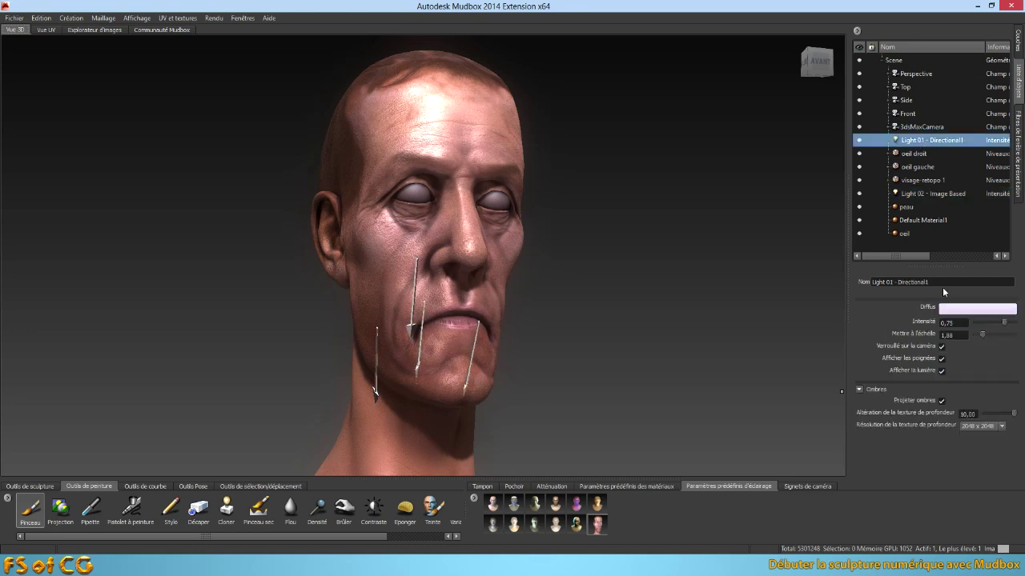
click(941, 358)
click(942, 373)
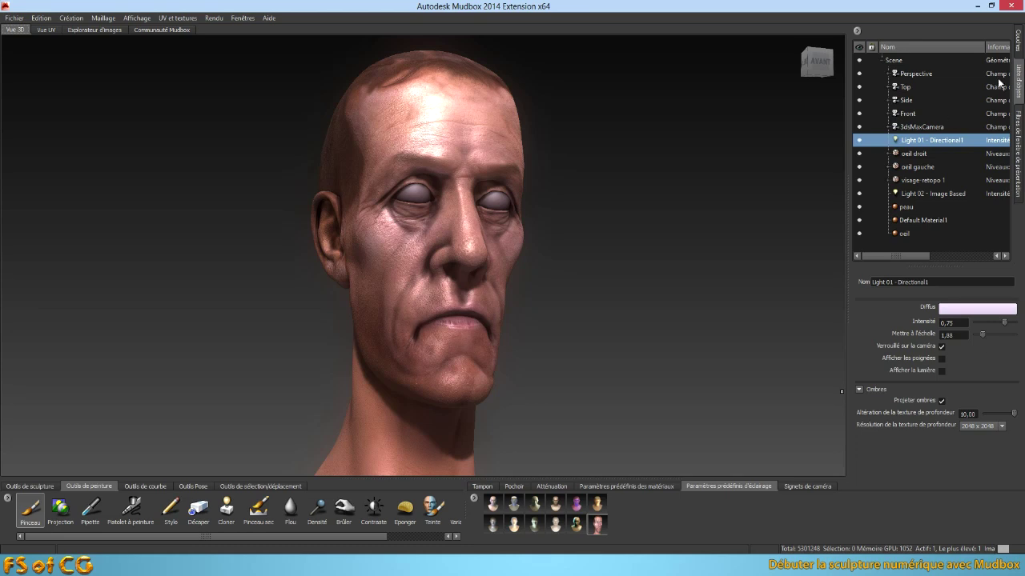
click(1019, 122)
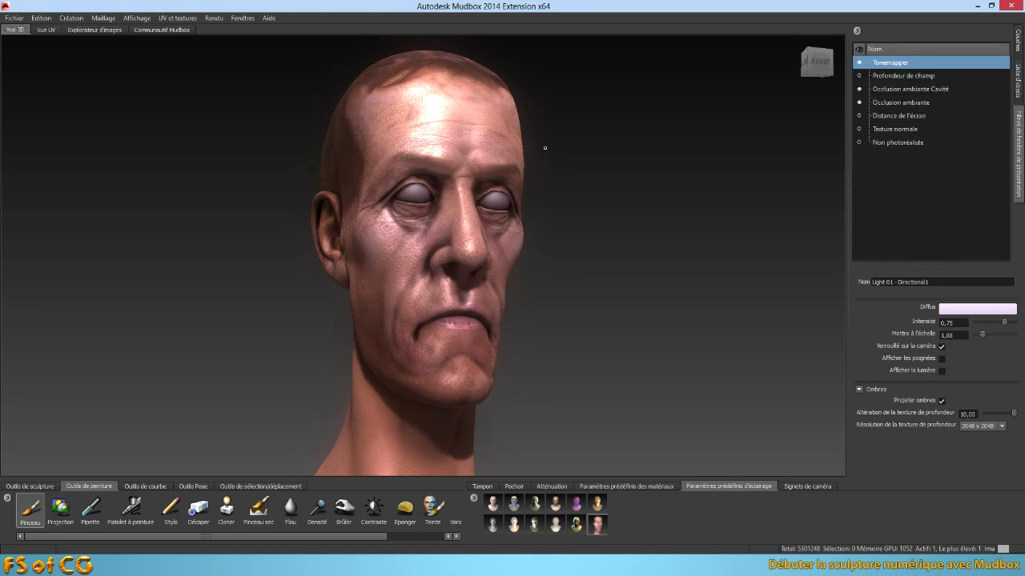
- Compare the head's render from several angles with the Profondeur de champ filter on and off, leaving it disabled
mouse_move(578, 305)
alt+mouse_down()
mouse_move(455, 323)
mouse_move(608, 324)
alt+mouse_up()
alt+right_drag(609, 325, 678, 257)
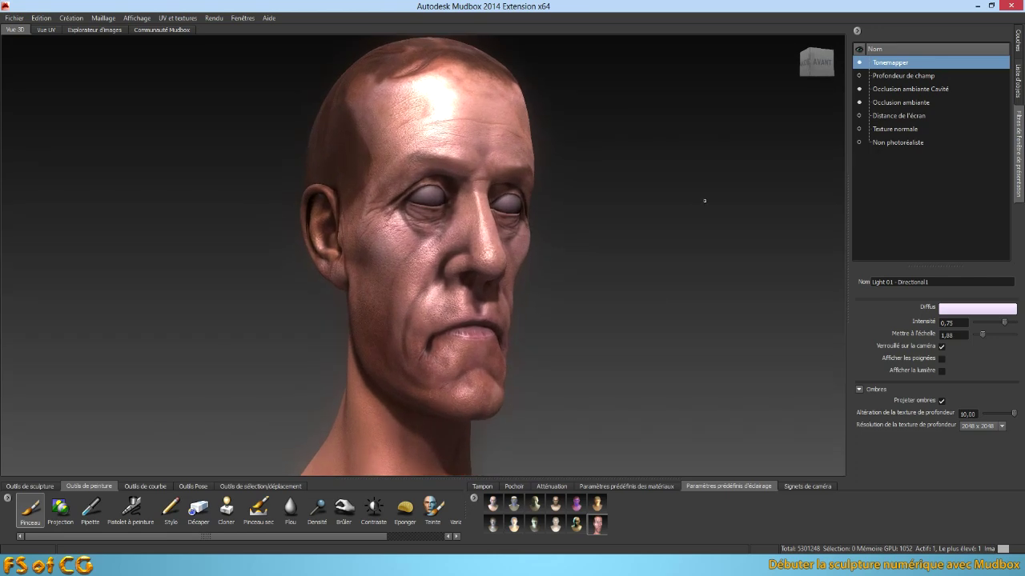
alt+drag(570, 320, 525, 317)
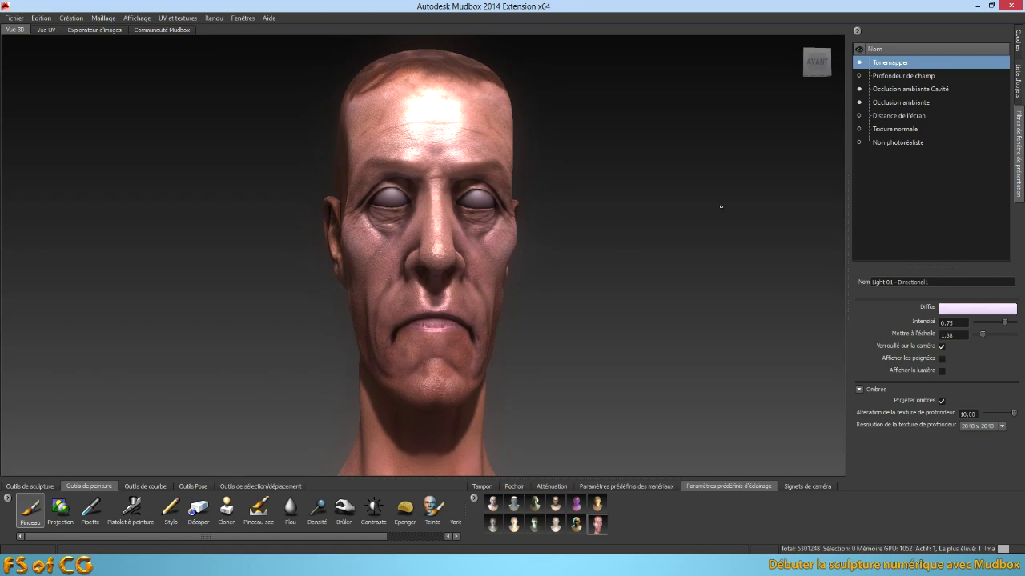
click(859, 75)
alt+right_drag(665, 361, 619, 304)
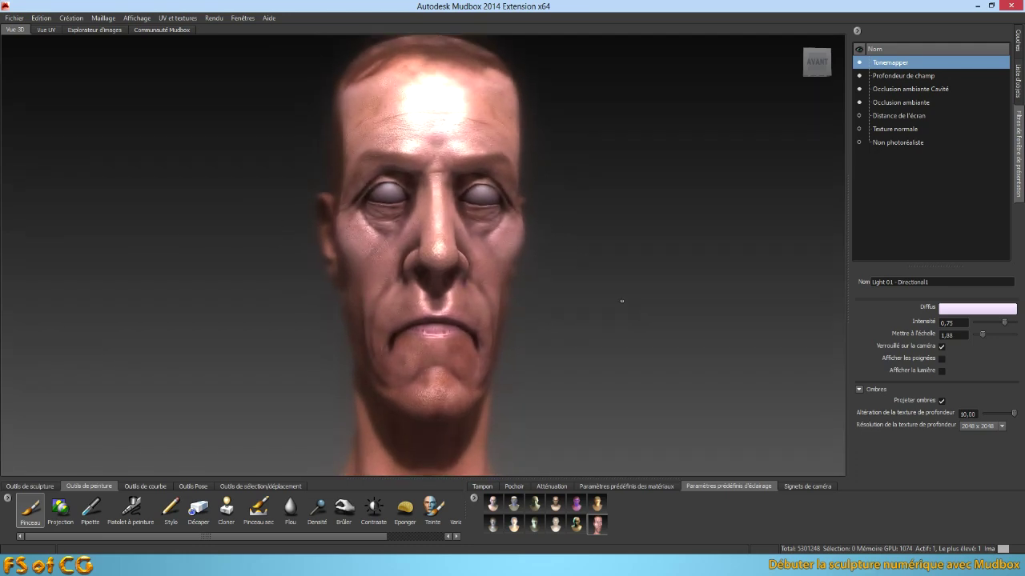
click(859, 75)
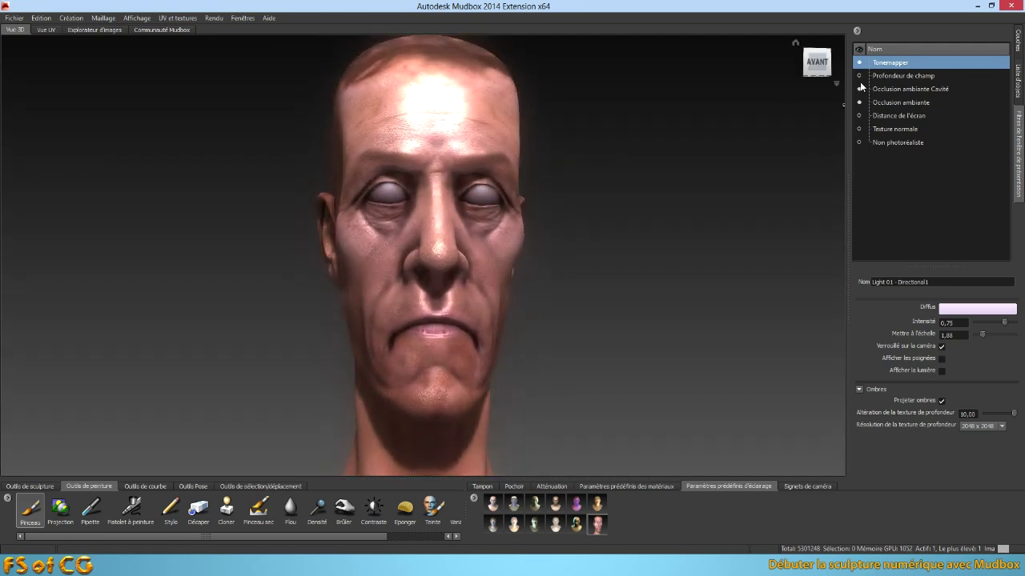
alt+drag(735, 191, 663, 291)
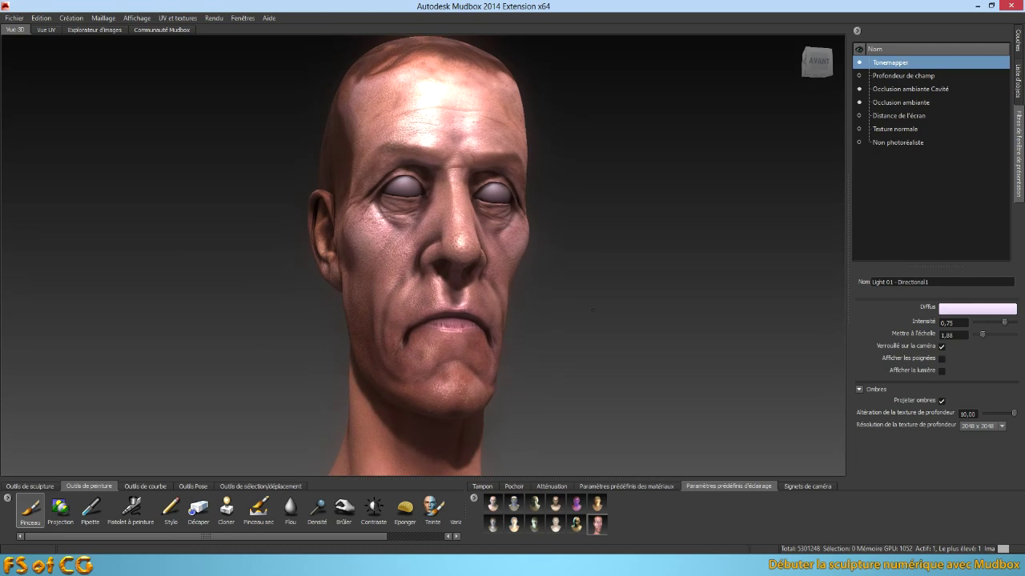
- Try the Perspective camera's Champ de vision at 30, 10 and 102.55
click(1018, 80)
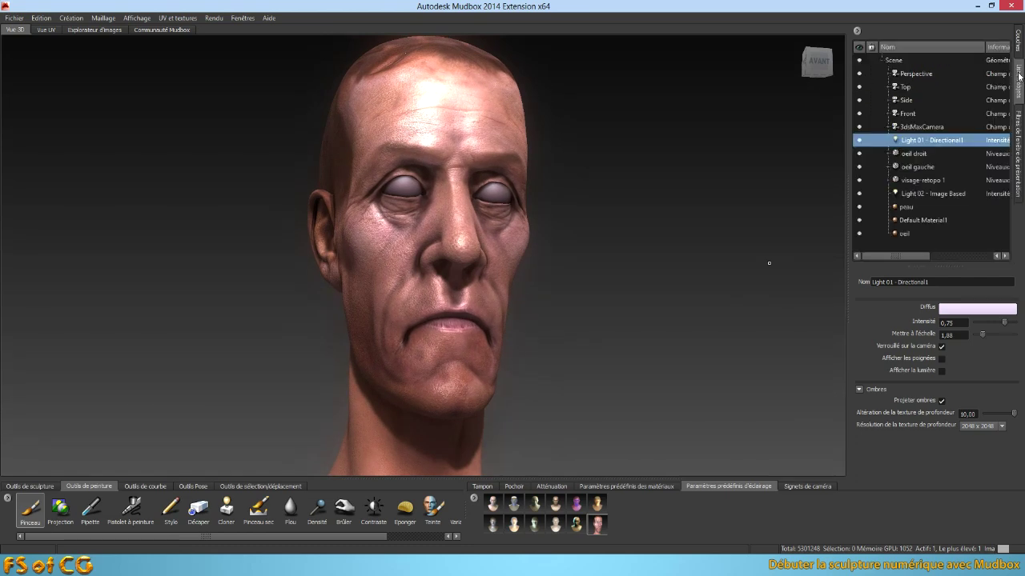
click(932, 74)
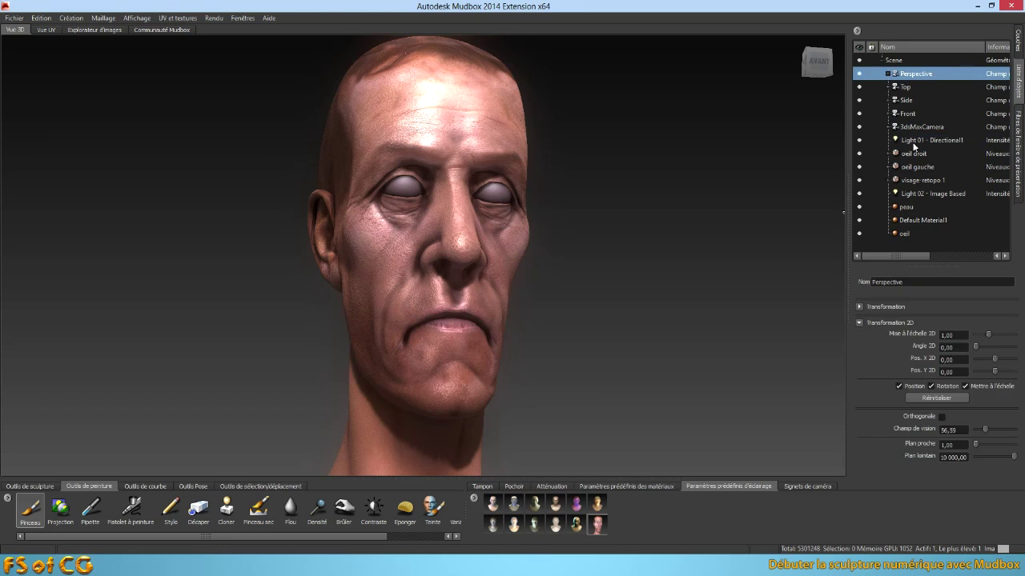
click(960, 431)
text(30)
key(Return)
alt+drag(607, 343, 669, 365)
click(962, 431)
text(10)
key(Return)
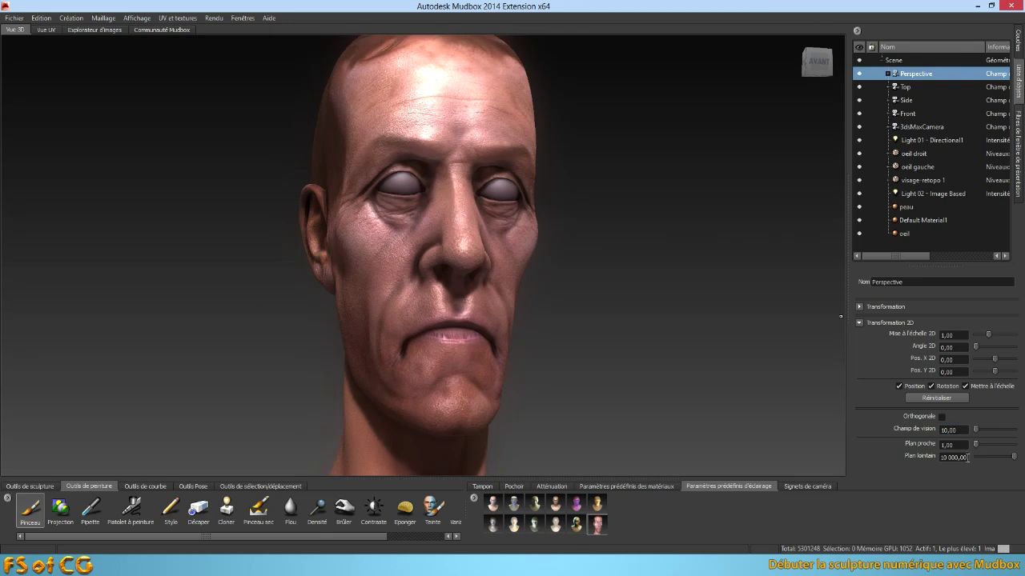
click(960, 432)
key(Return)
drag(998, 432, 1005, 432)
- Set the 3dsMaxCamera's Champ de vision to 10, reframe the head and hide that camera's display
click(922, 126)
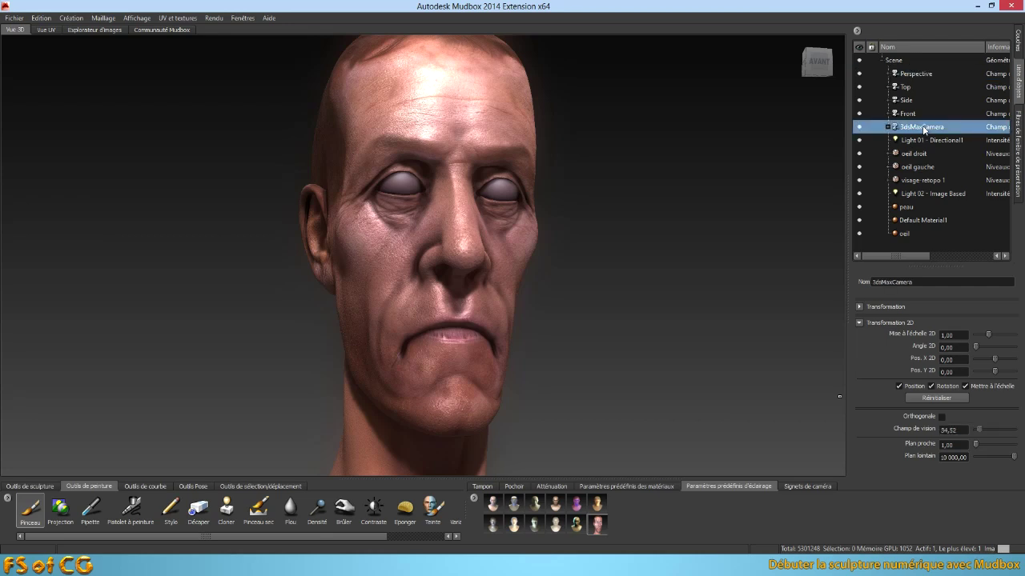
click(860, 128)
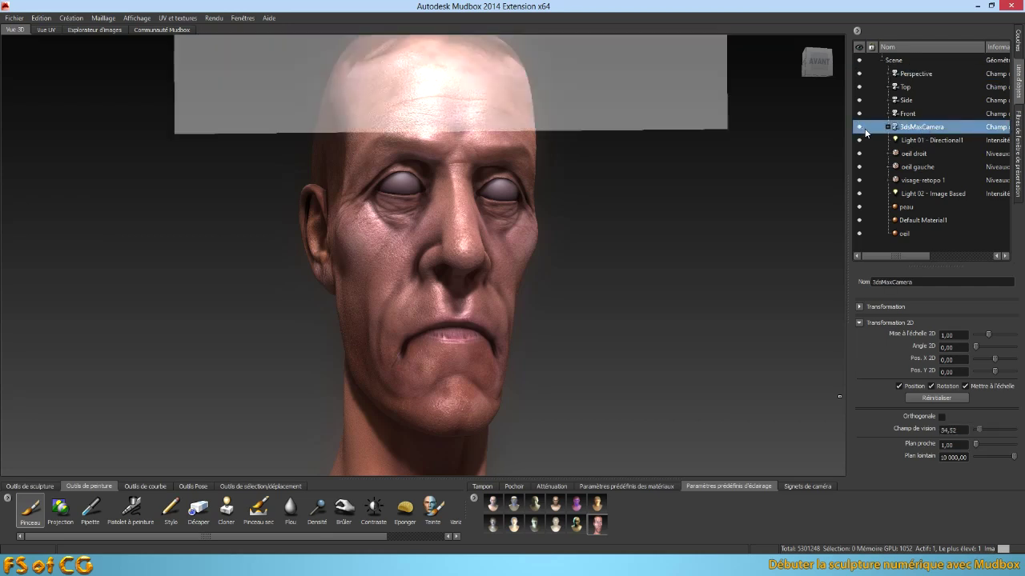
click(962, 430)
text(10)
key(Return)
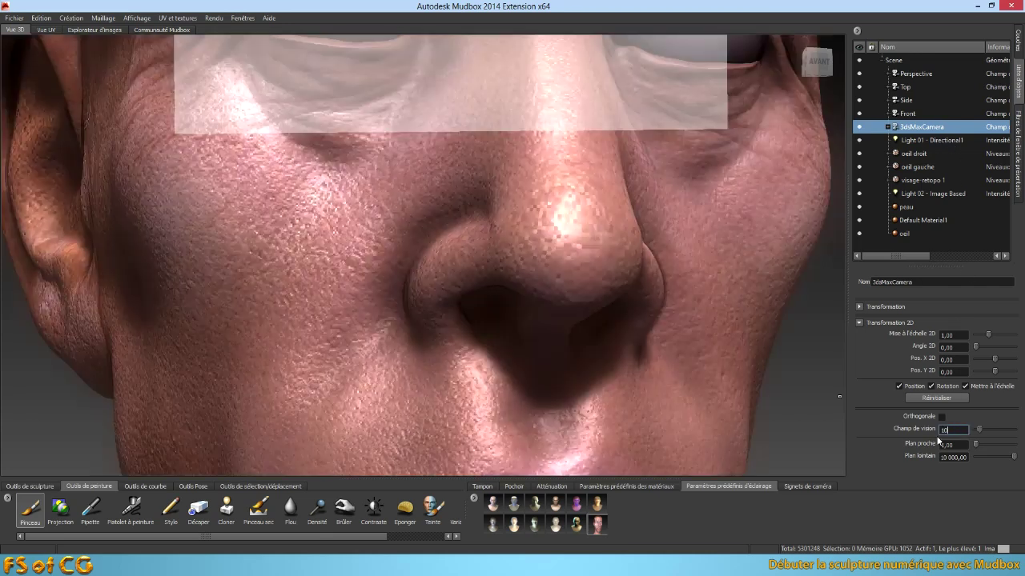
alt+right_drag(753, 354, 352, 310)
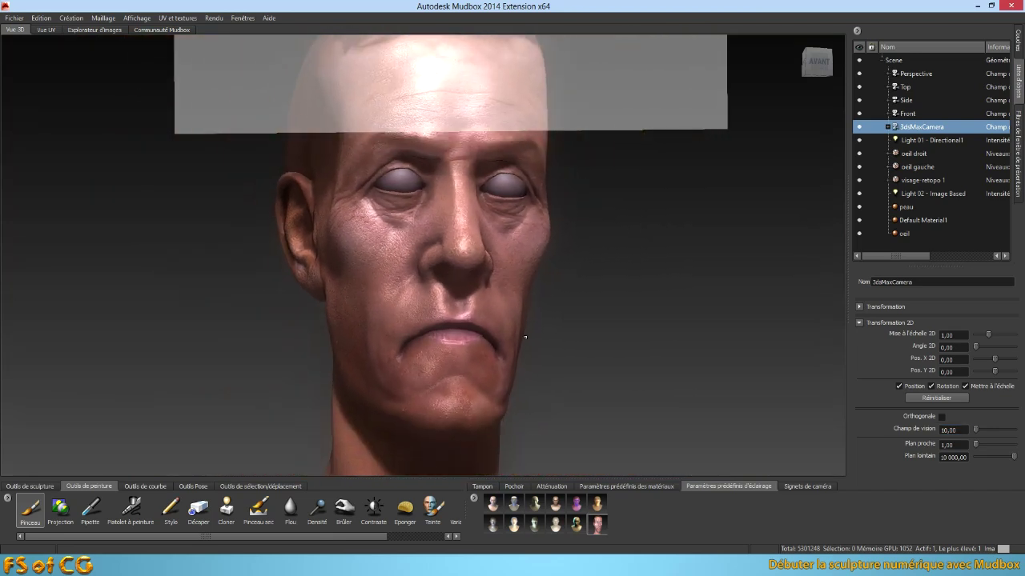
alt+drag(633, 345, 661, 318)
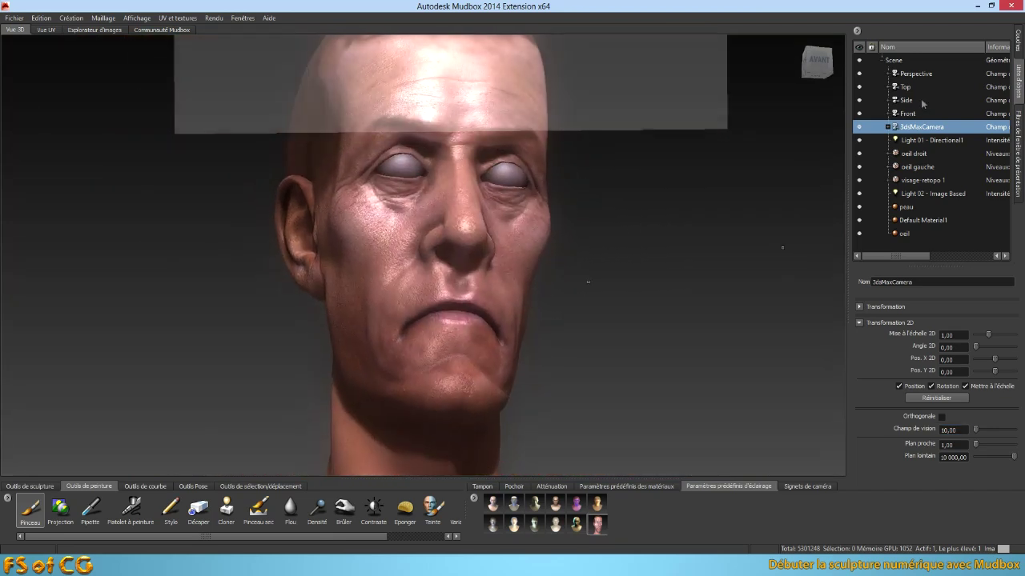
click(859, 127)
alt+drag(601, 297, 643, 290)
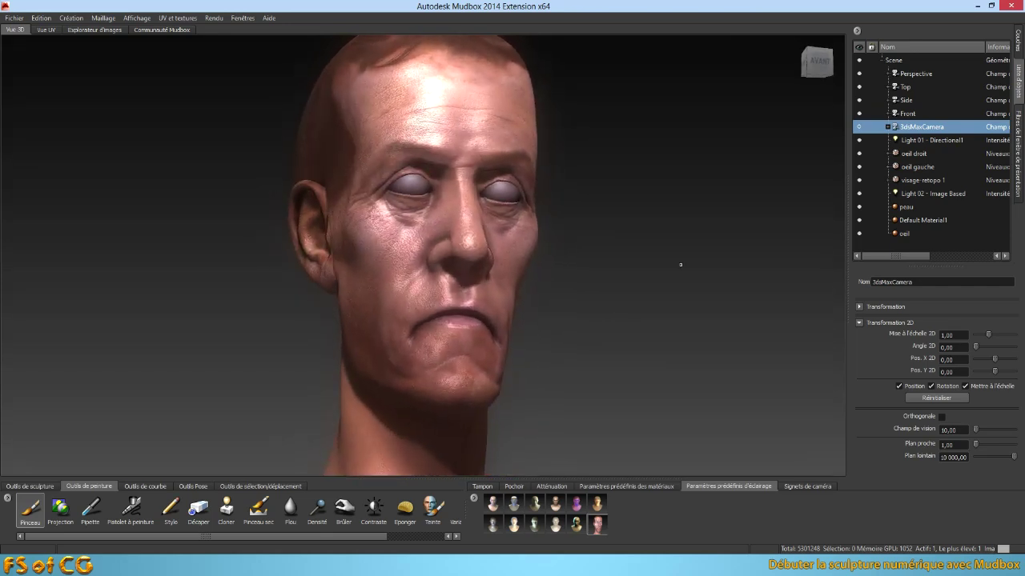
- Look through the Perspective camera and delete the 3dsMaxCamera from the scene
click(927, 74)
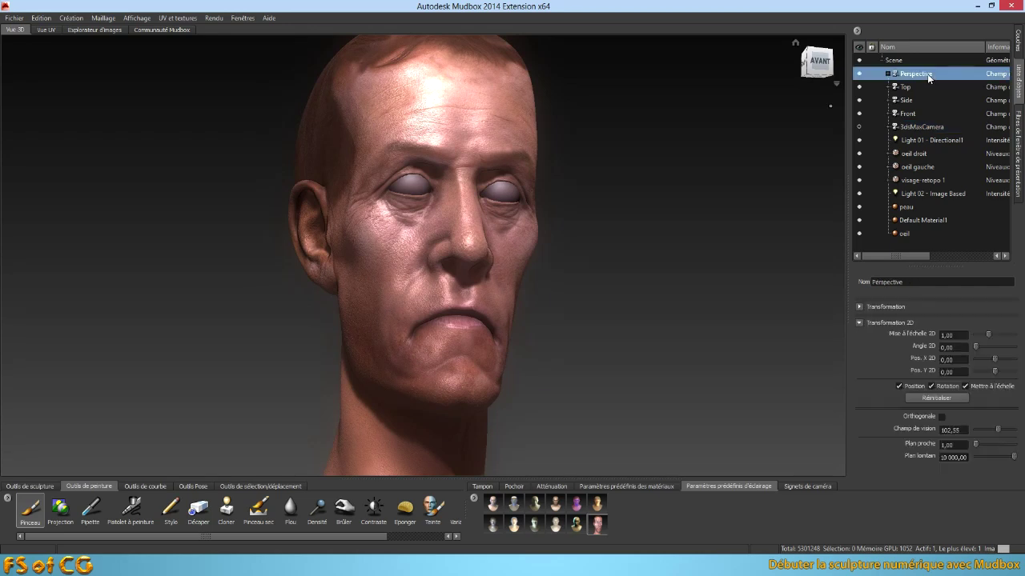
right_click(928, 74)
click(964, 77)
alt+drag(584, 325, 619, 319)
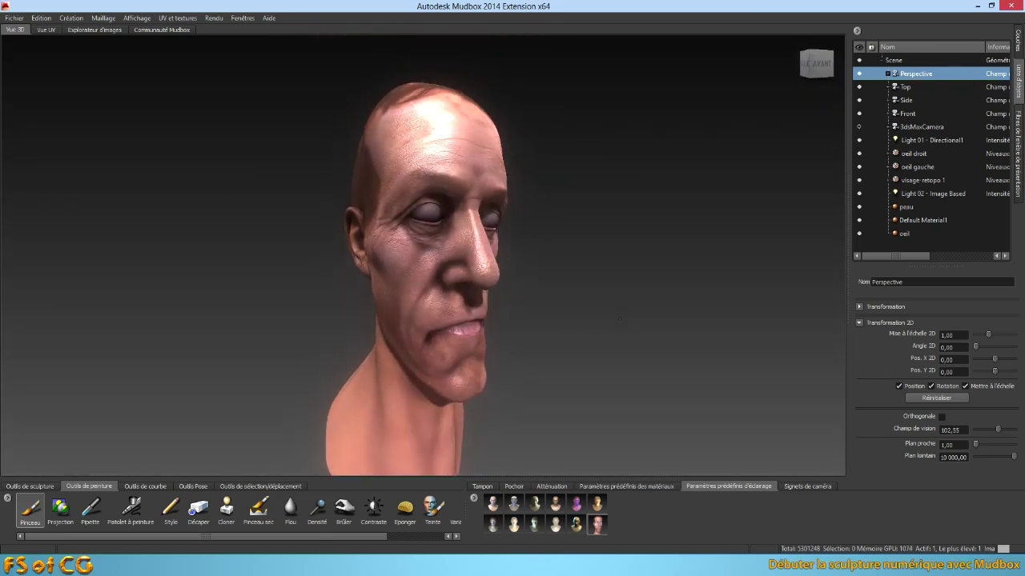
click(930, 129)
right_click(931, 129)
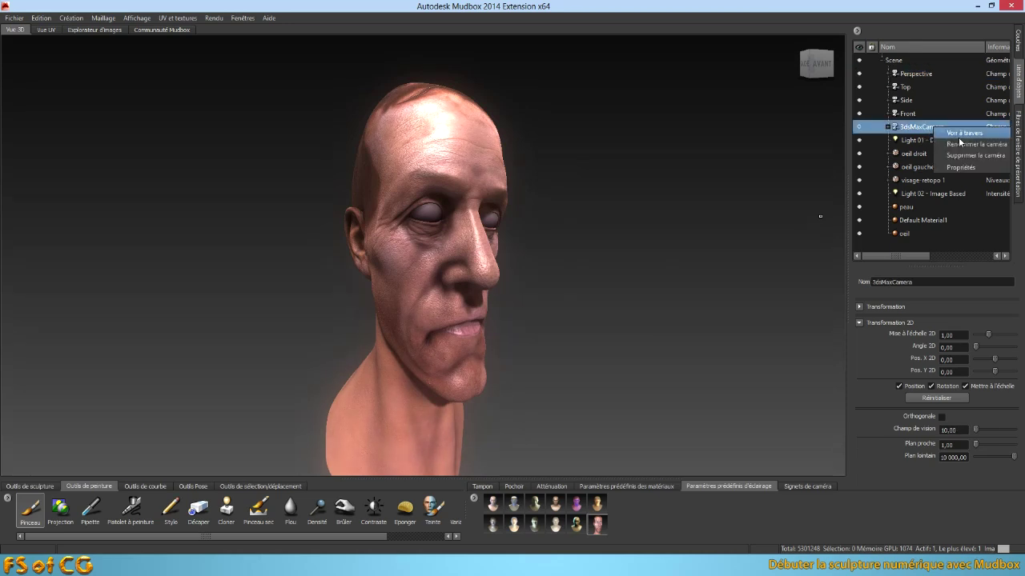
click(968, 157)
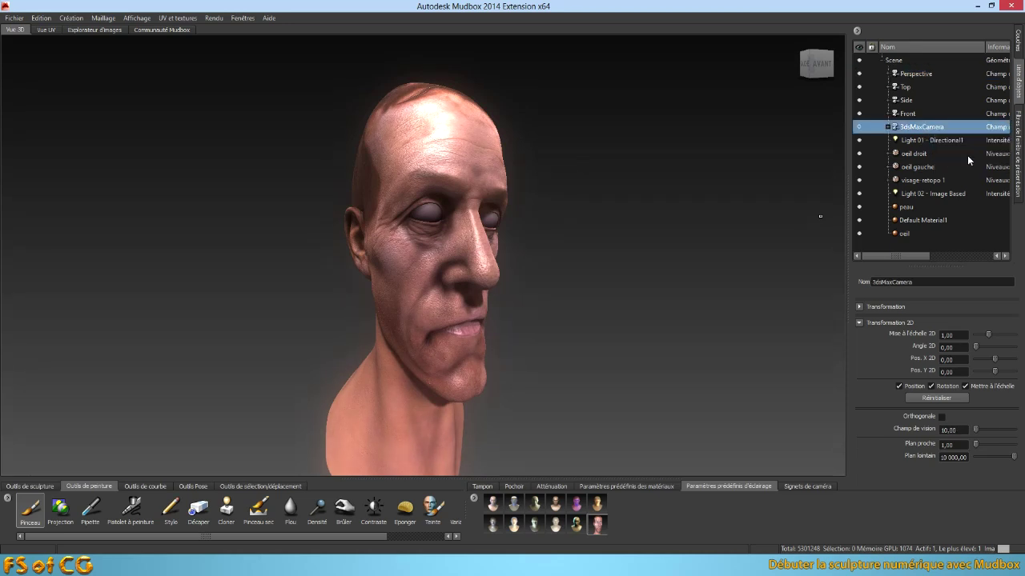
- Set the Perspective camera's Champ de vision to 30 and frame the head in three-quarter view
click(921, 75)
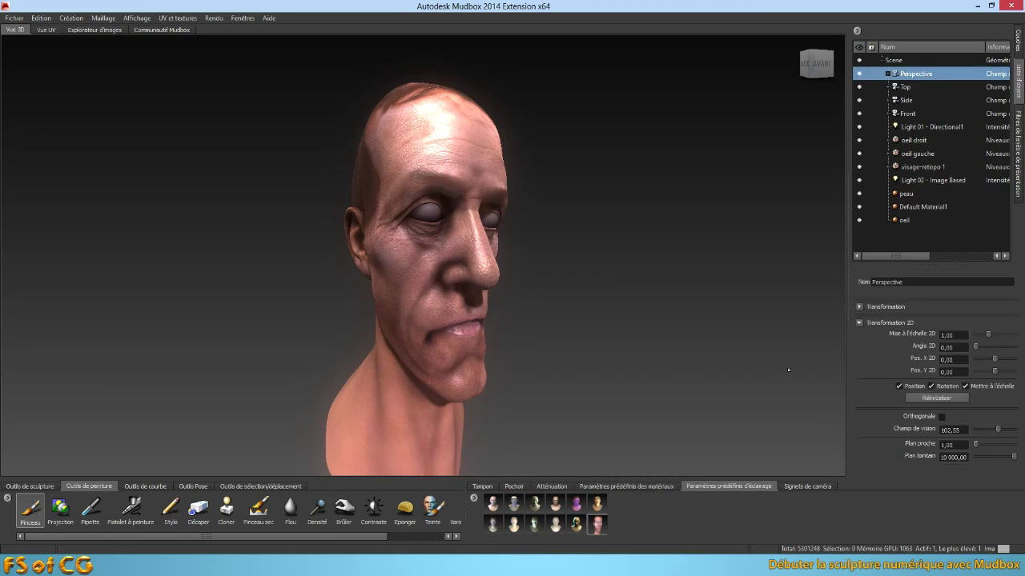
click(966, 432)
text(30)
key(Return)
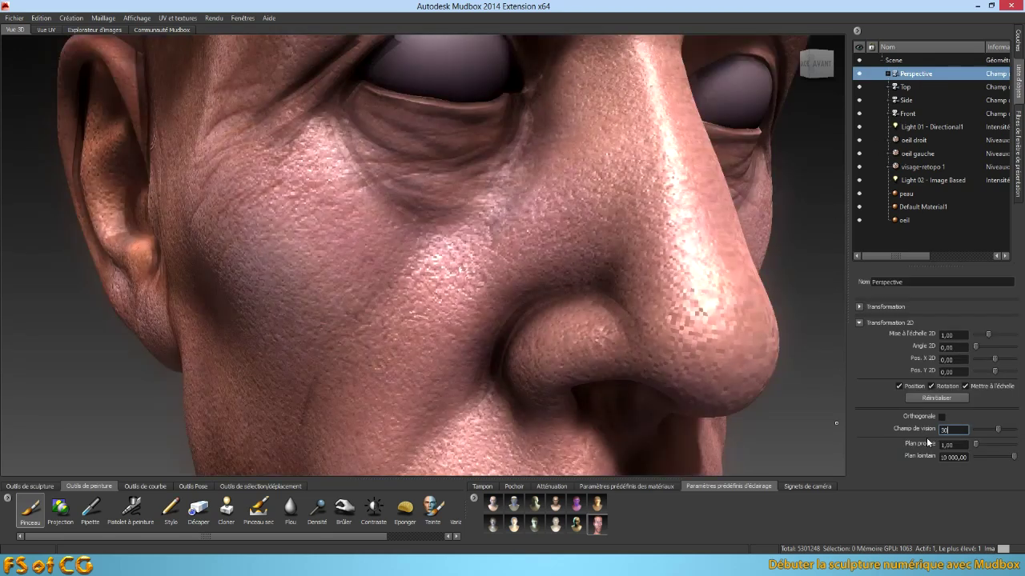
key(f)
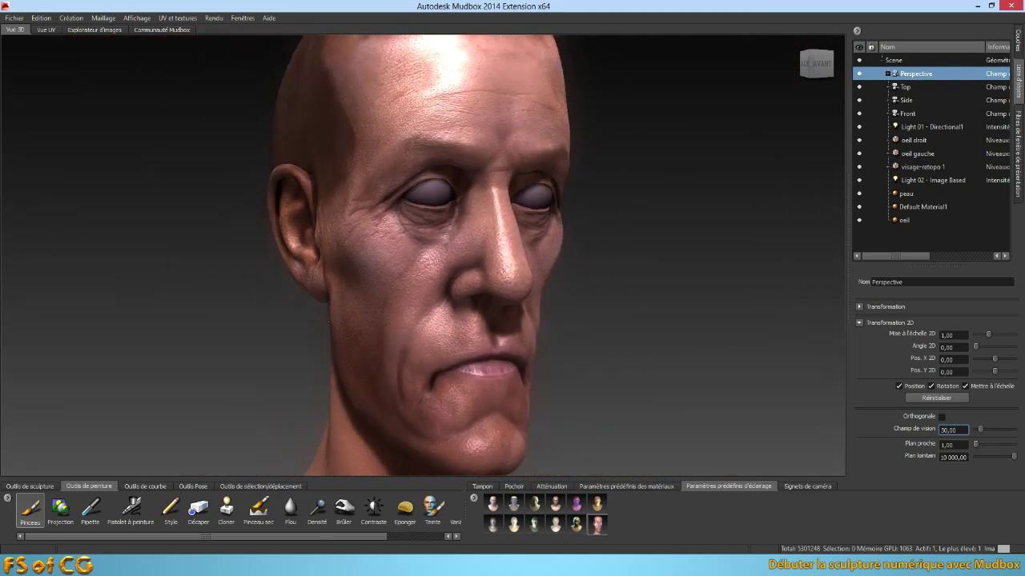
mouse_move(584, 314)
alt+mouse_down()
mouse_move(636, 329)
mouse_move(613, 327)
alt+mouse_up()
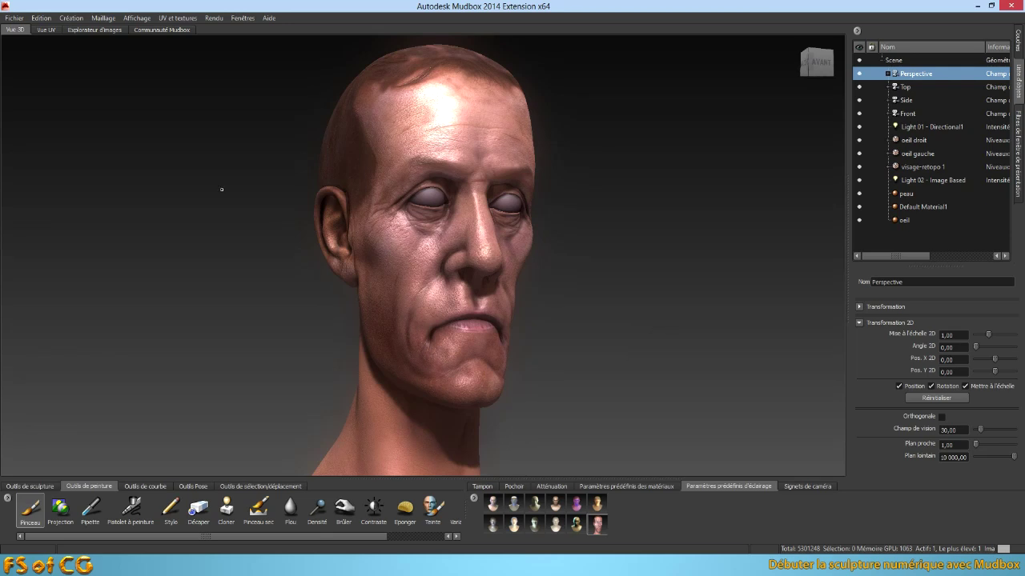
- Set up a screen image export of 2000 by 3000 pixels with Limiter les proportions off and transparency kept on
click(214, 19)
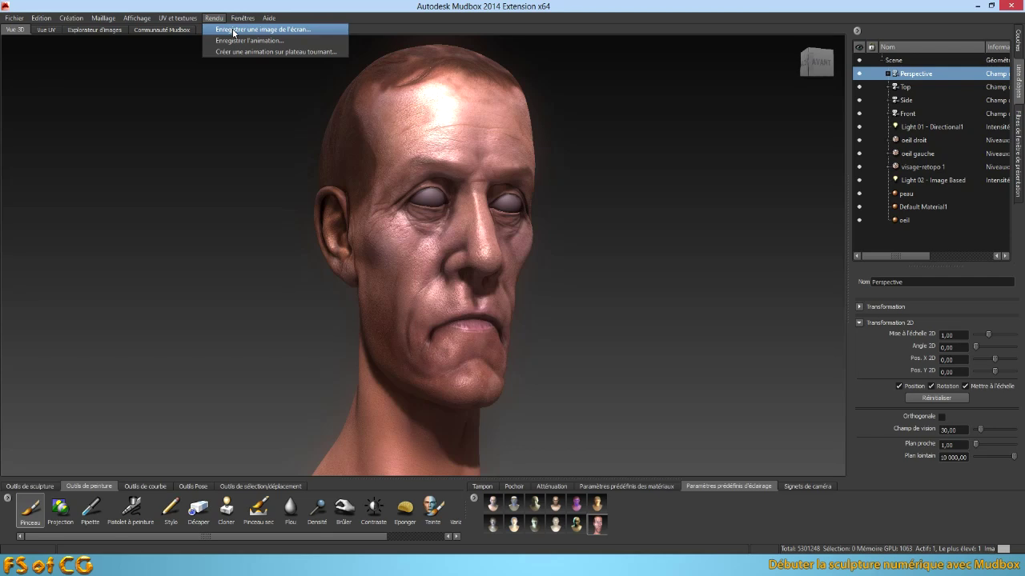
click(232, 30)
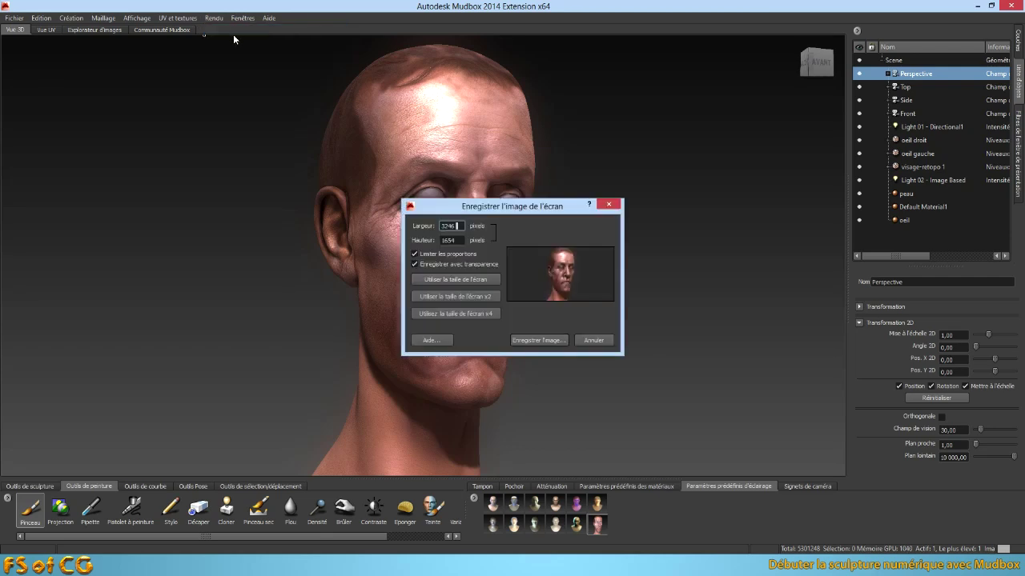
click(463, 280)
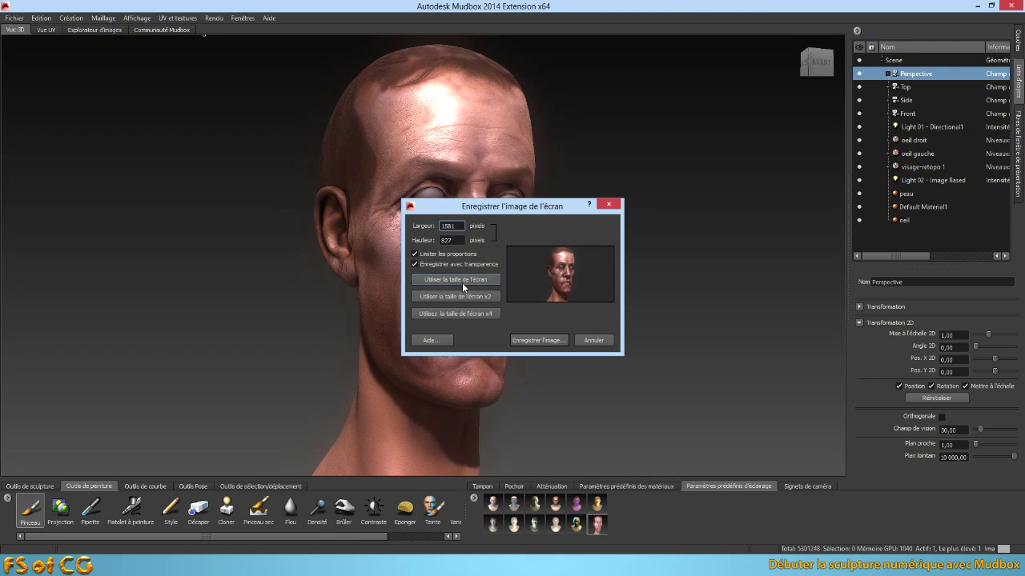
click(459, 297)
double_click(444, 226)
text(20)
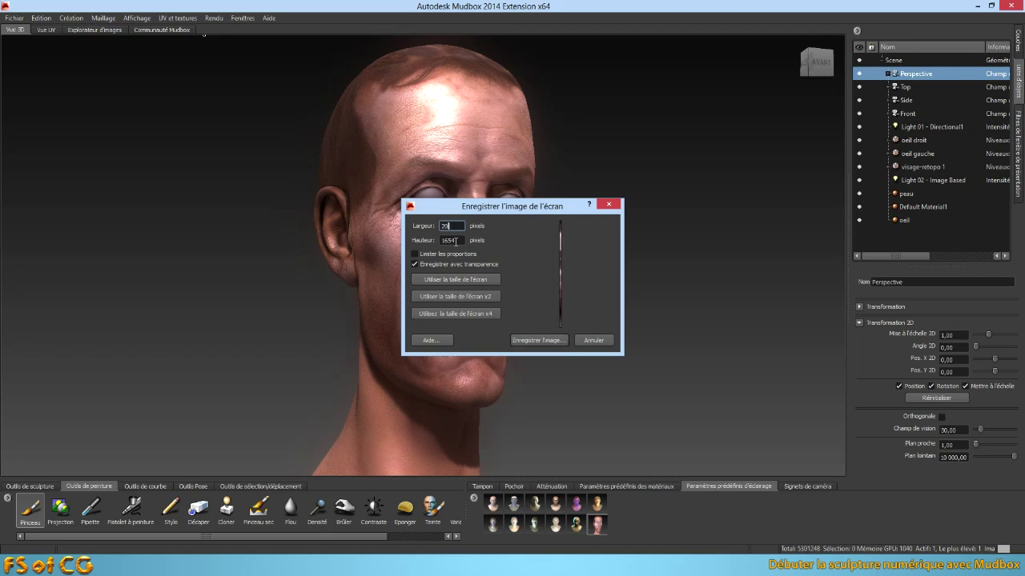
text(0)
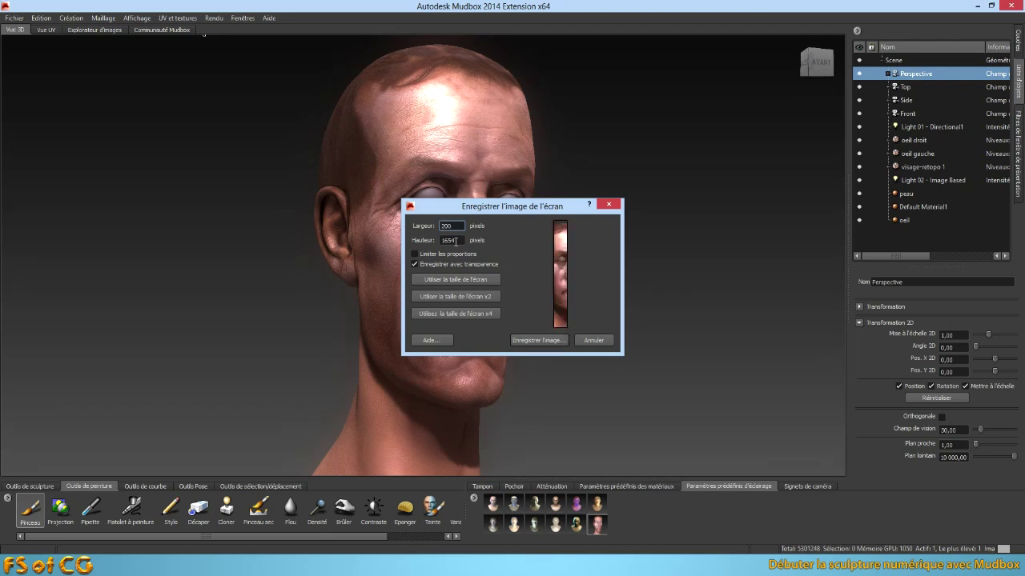
text(0)
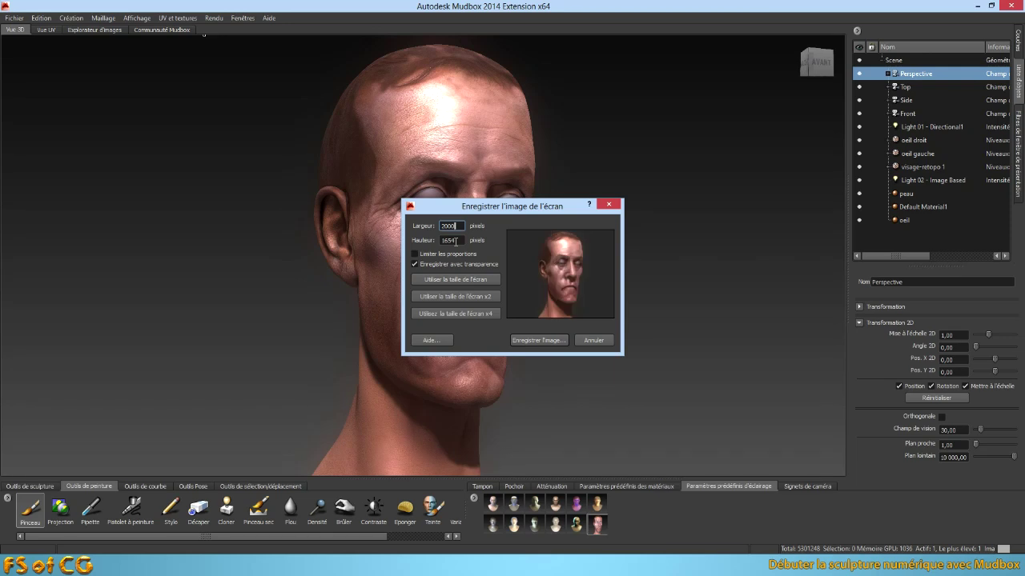
key(Tab)
text(3000)
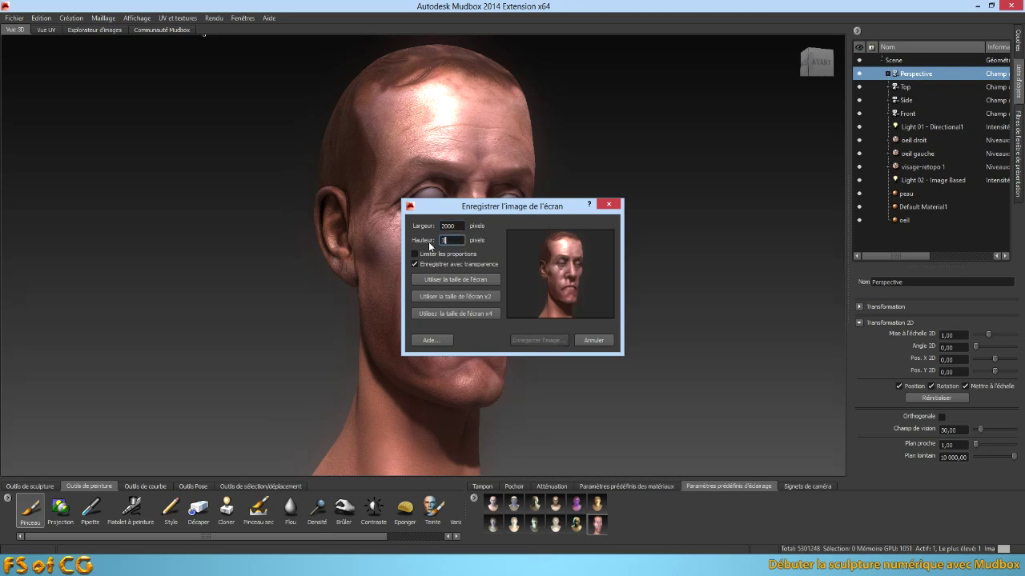
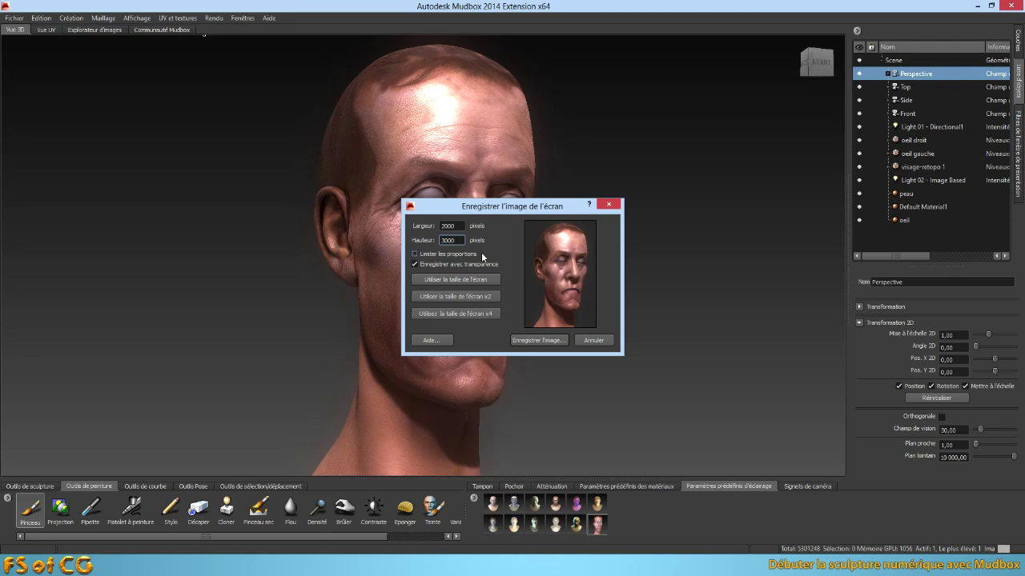
- Save the screen image as rendu_final.png in the images folder
click(537, 341)
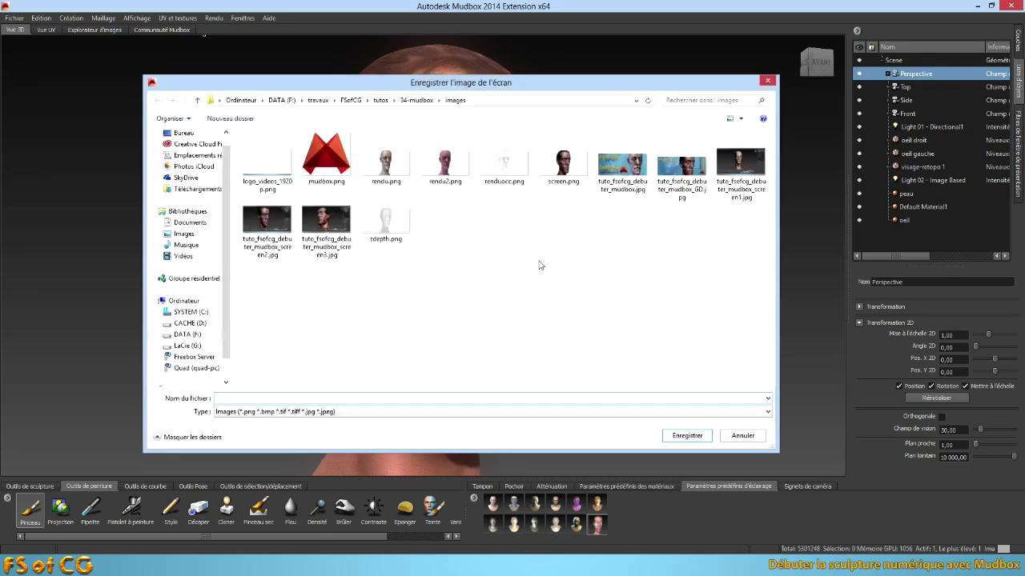
text(rendu_final.png)
click(687, 435)
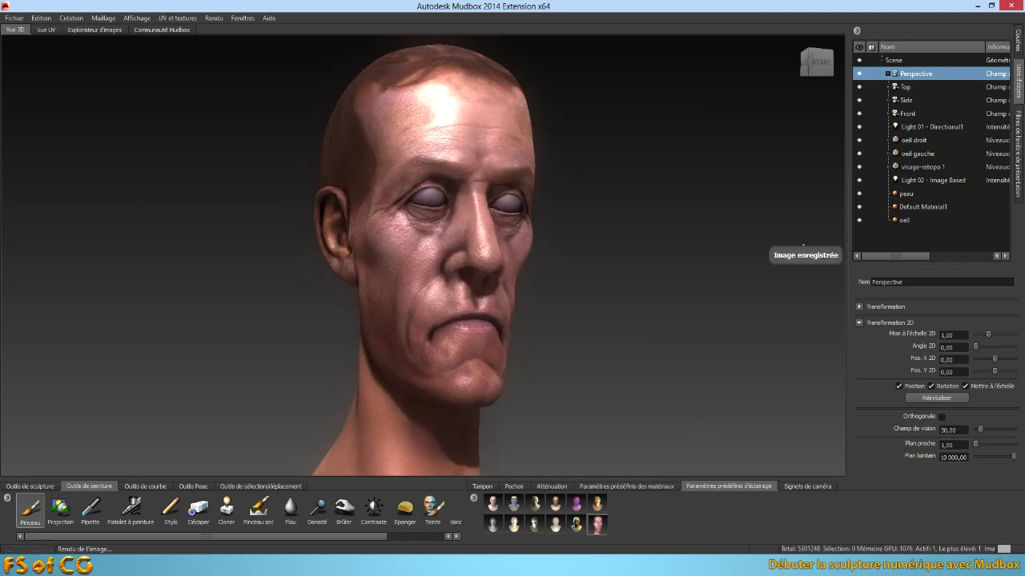
- Disable the Tonemapper viewport filter while keeping Occlusion ambiante Cavité and Occlusion ambiante enabled
click(1018, 143)
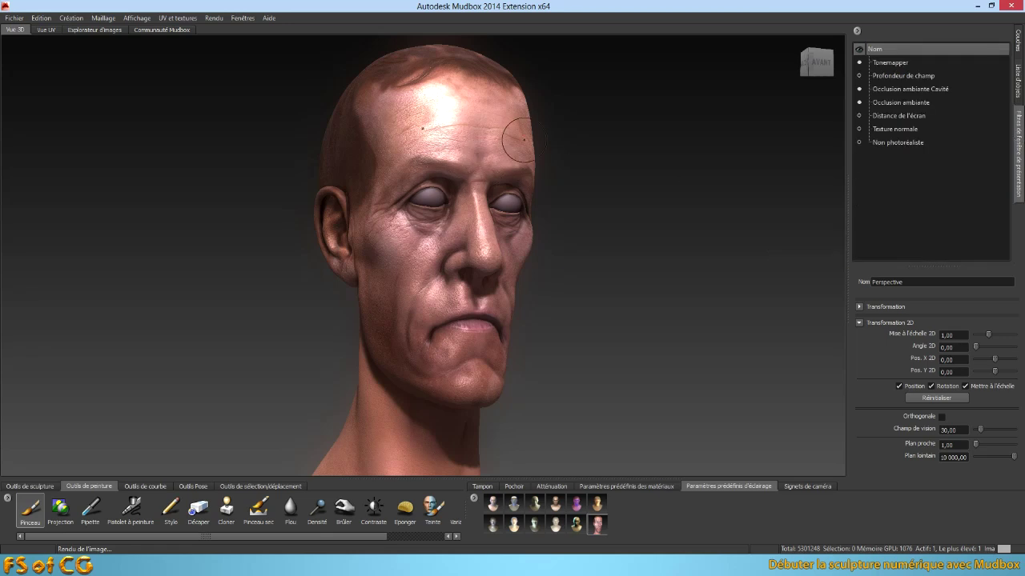
click(858, 89)
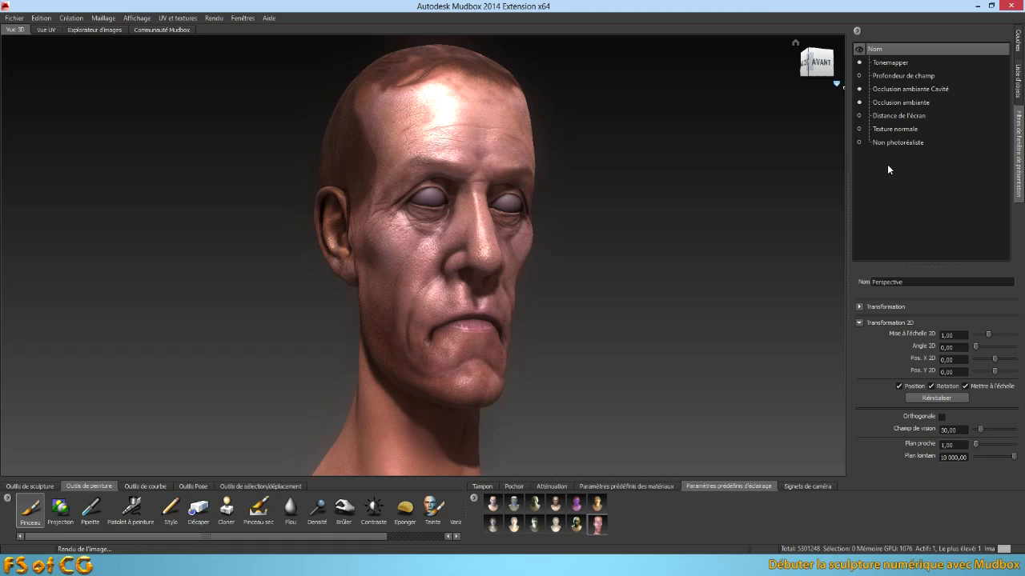
click(859, 62)
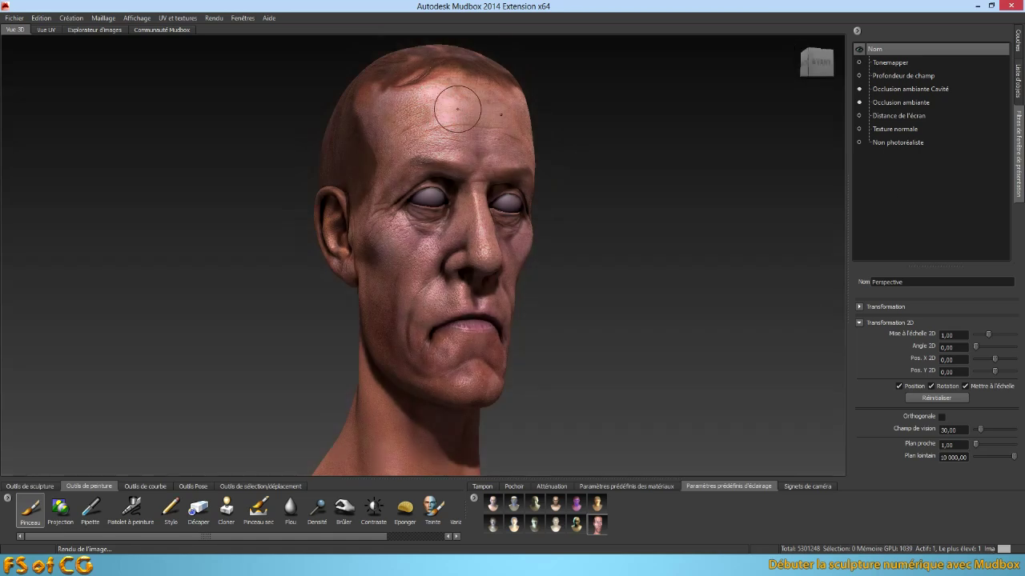
- Disable the Occlusion ambiante Cavité and Occlusion ambiante filters and turn on Eclairage plat for the view
click(214, 18)
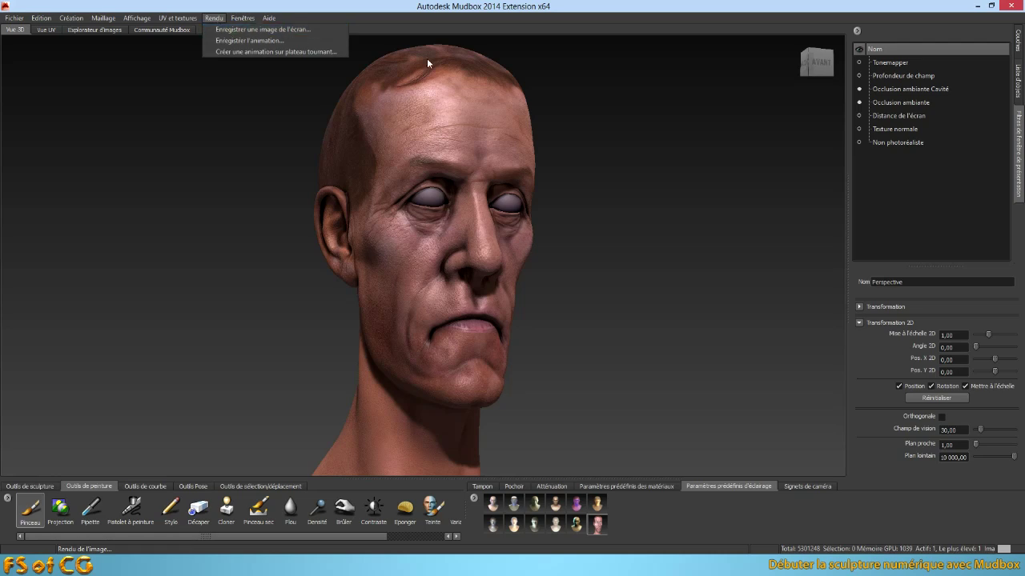
click(860, 88)
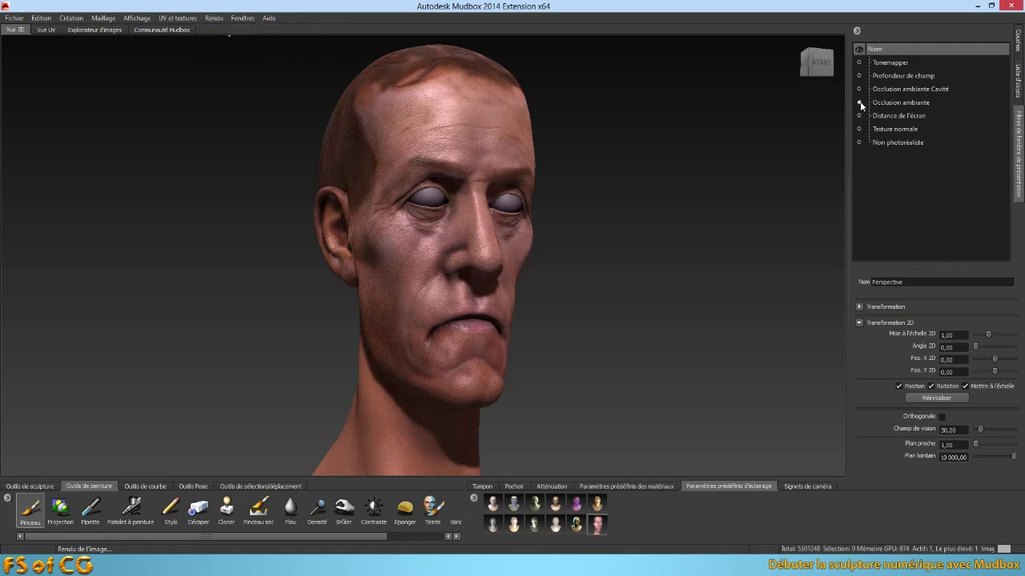
click(859, 102)
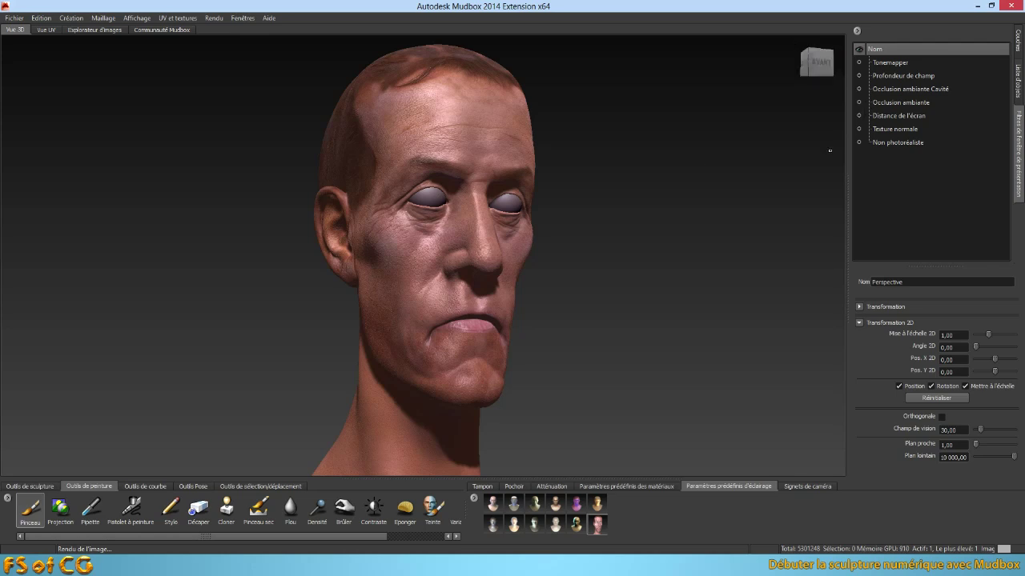
click(138, 18)
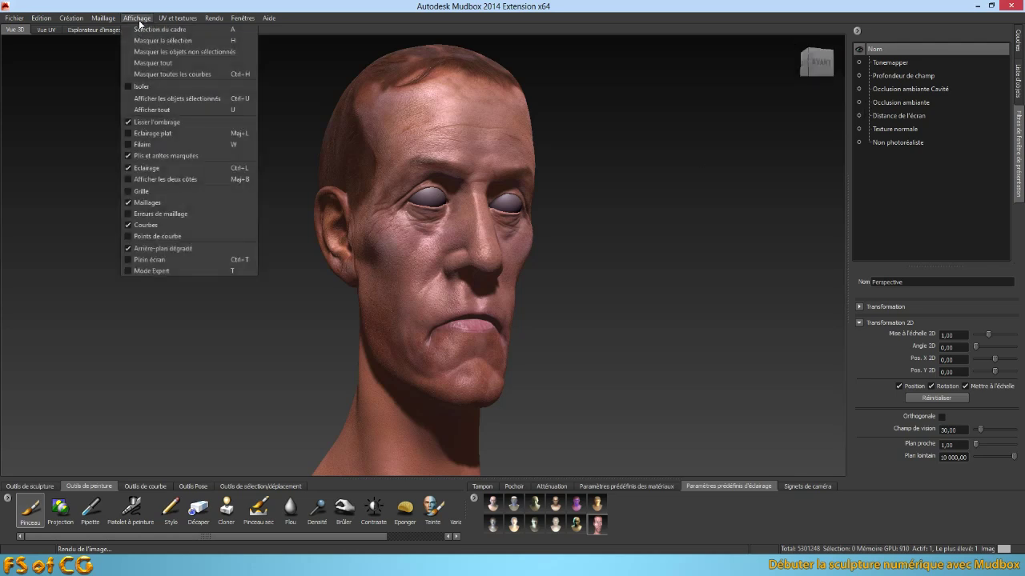
click(157, 133)
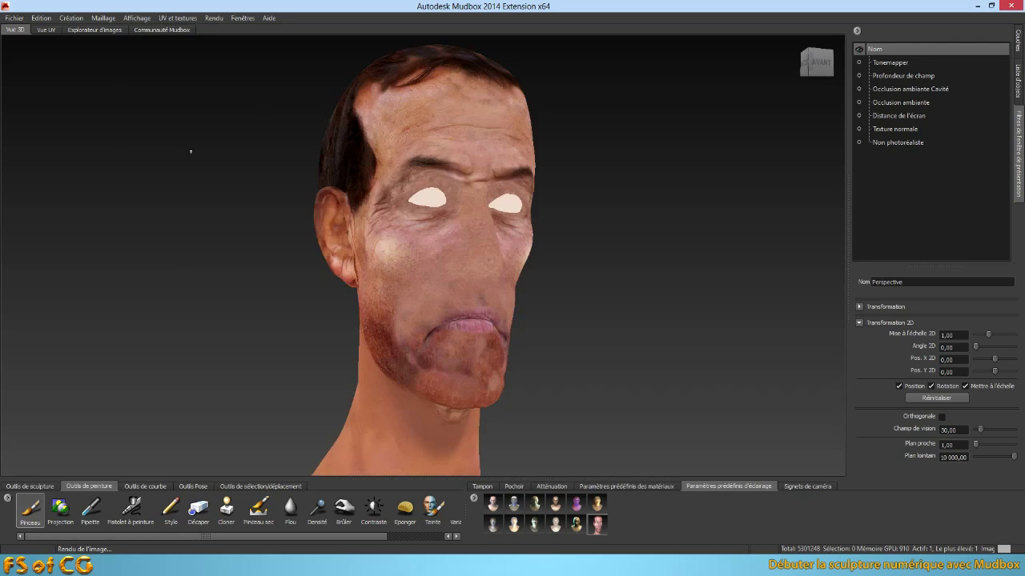
- Create a camera bookmark named rendu_final from the current view
click(213, 18)
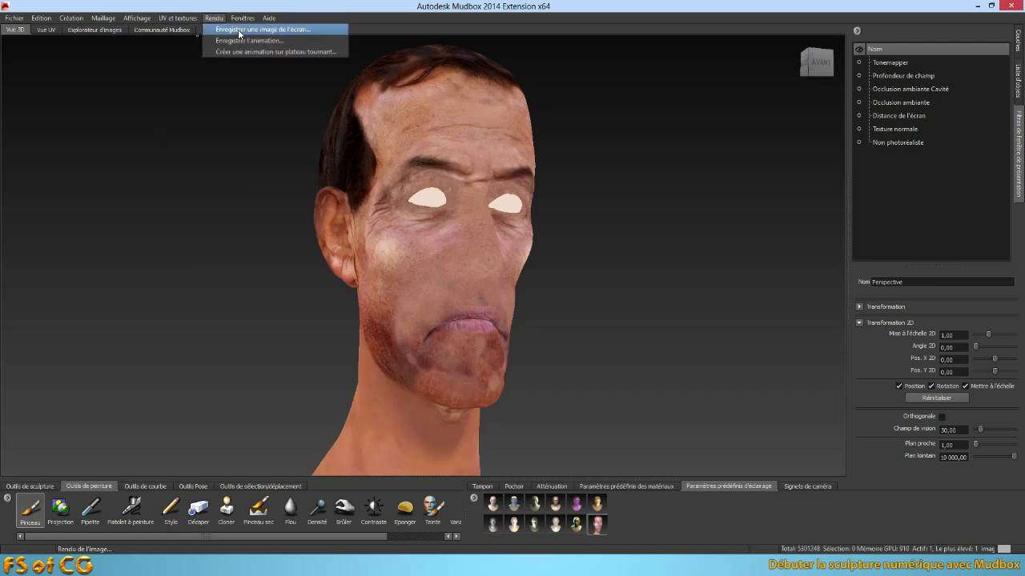
click(817, 487)
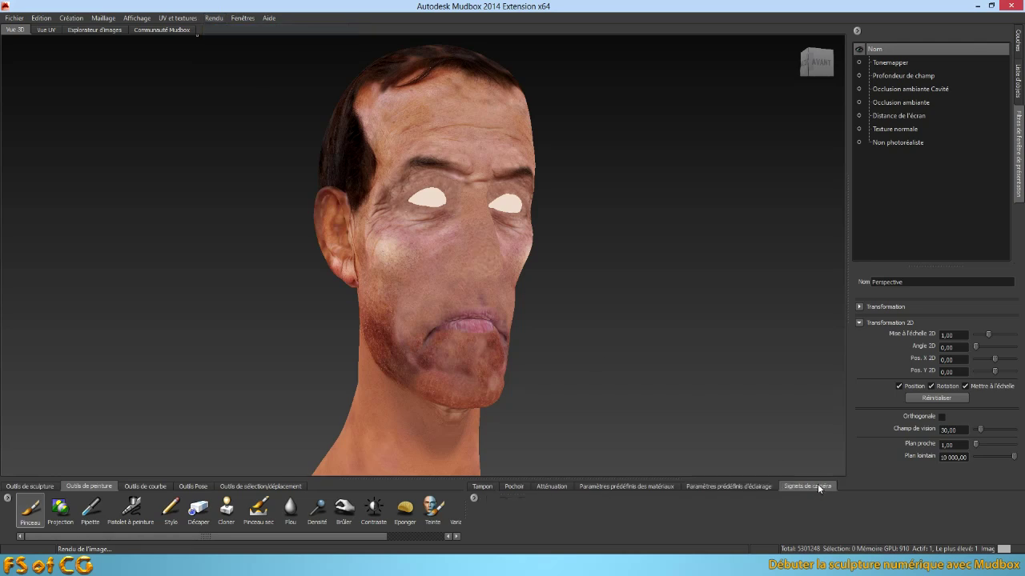
click(473, 499)
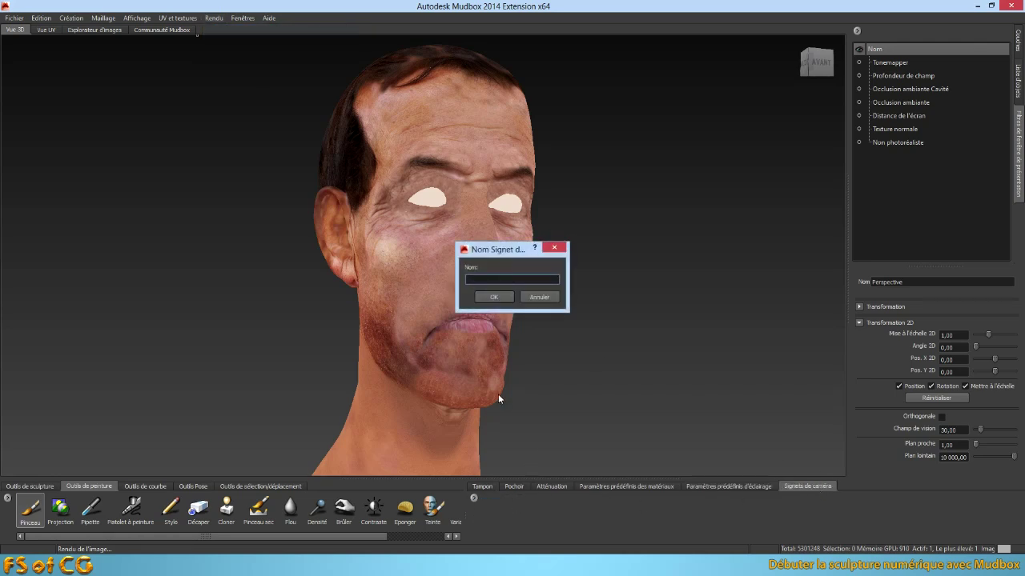
text(rendu_final)
click(501, 297)
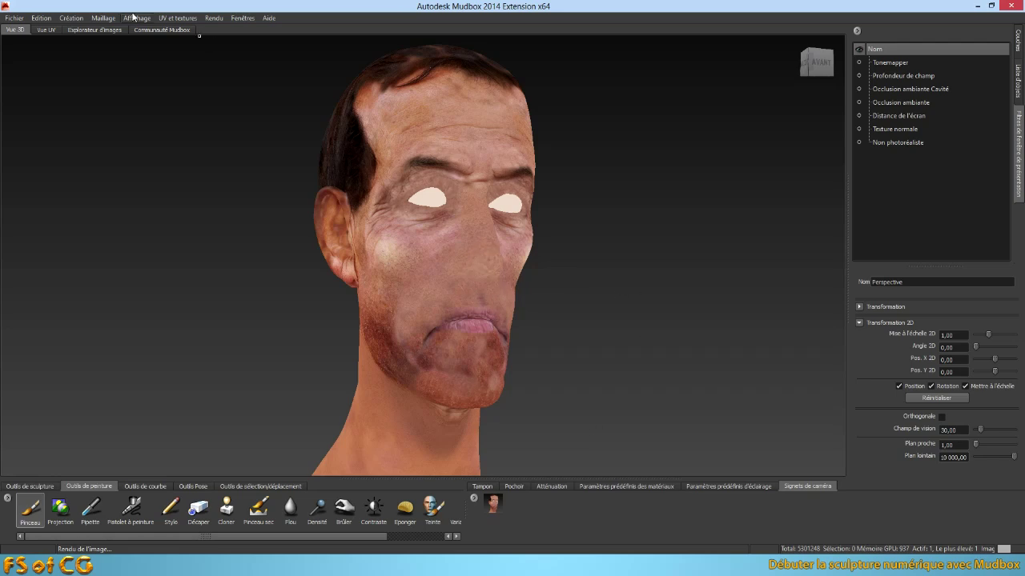
- Save the flat-lit screen image with transparency at 2000 by 3000 pixels as rendu_final_color.png in the images folder
click(214, 19)
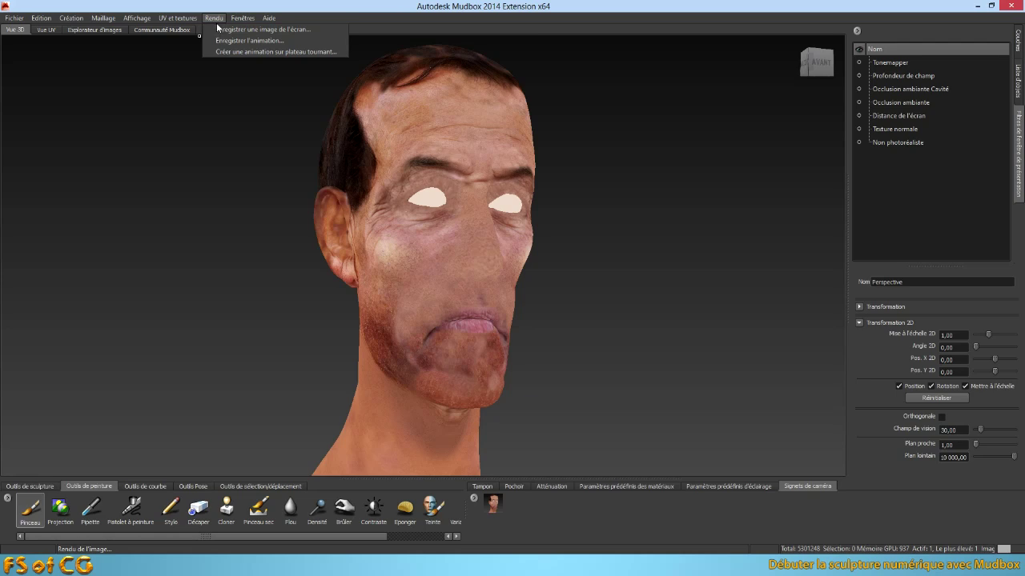
click(224, 30)
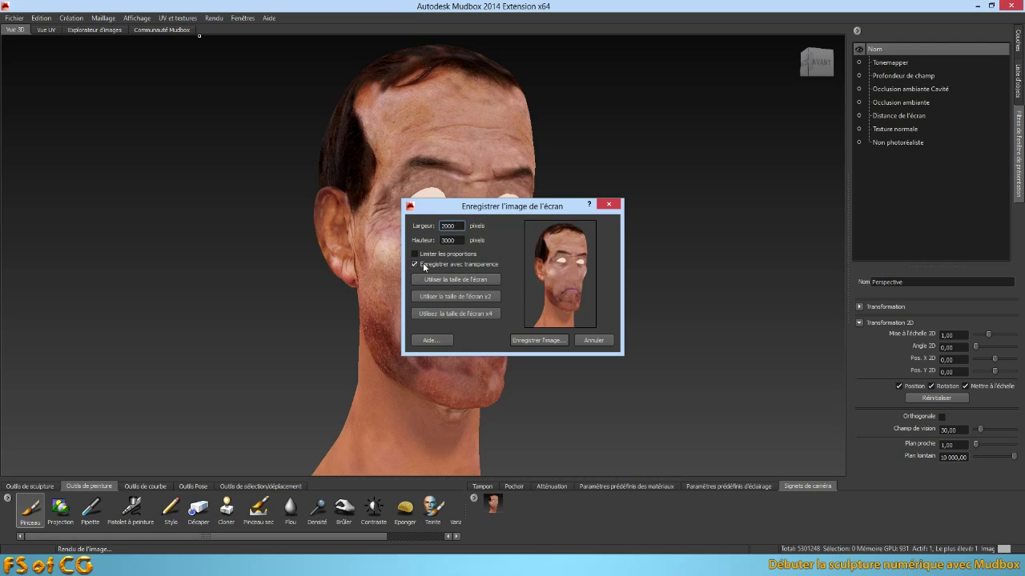
click(532, 340)
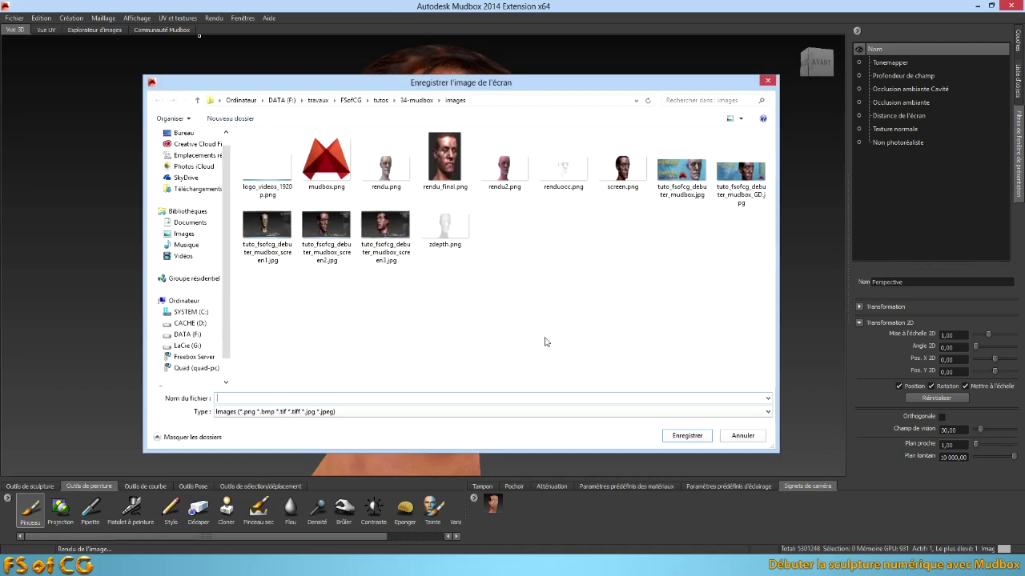
click(445, 164)
double_click(254, 400)
key(Right)
text(_color)
key(Return)
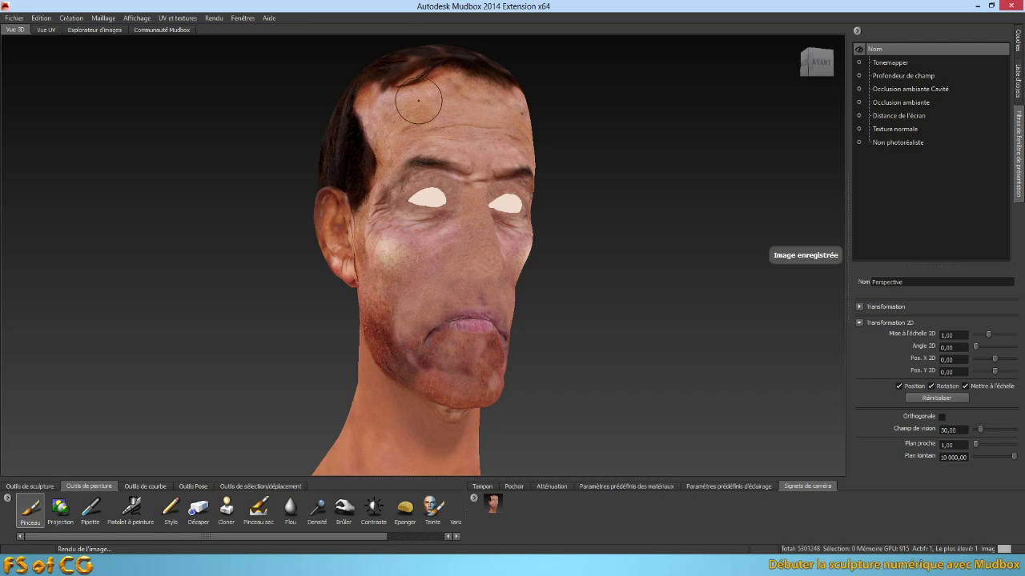
- Turn off Eclairage plat to return the head to its normal shaded lighting
click(136, 18)
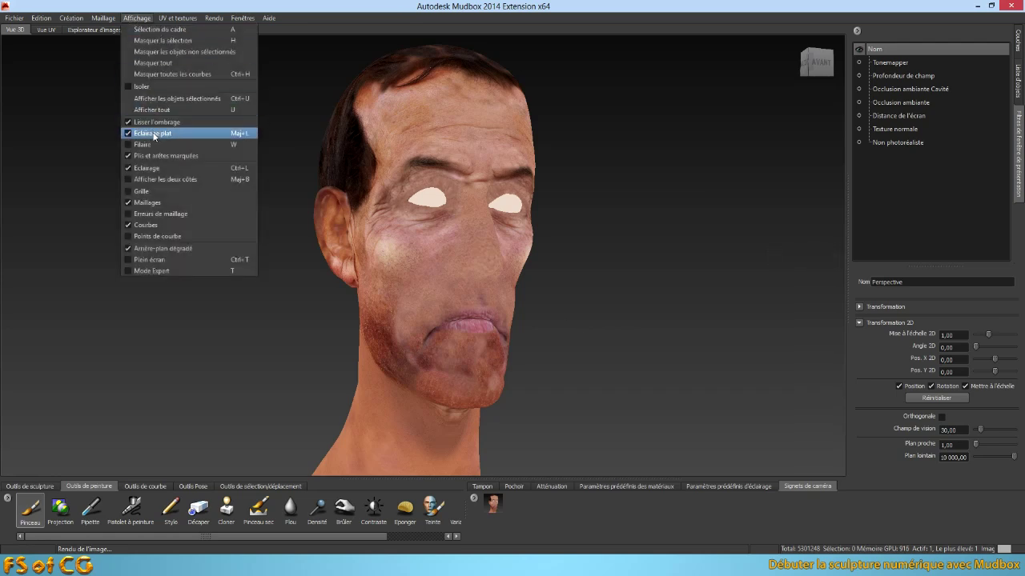
click(157, 131)
click(137, 18)
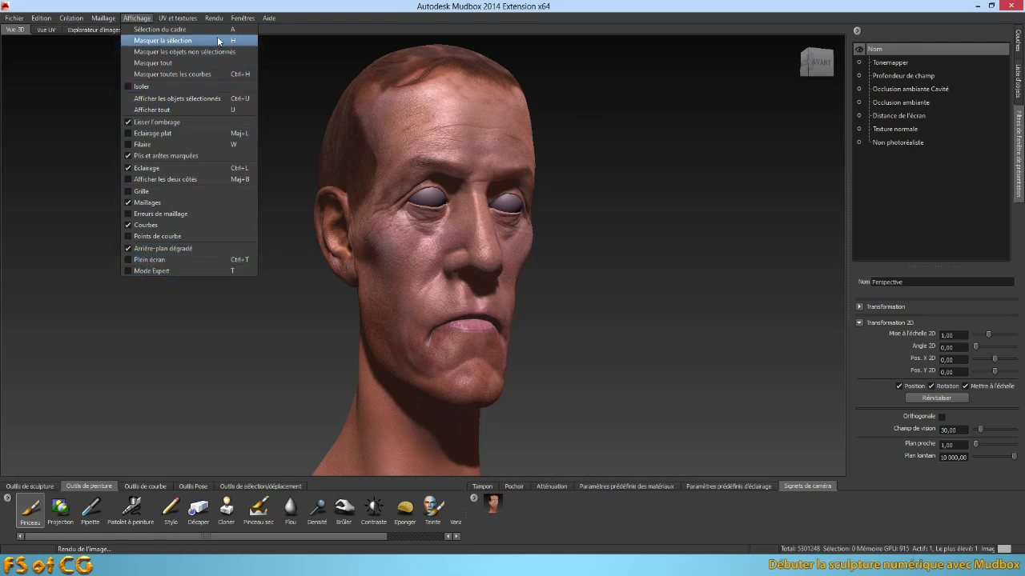
click(271, 18)
click(249, 10)
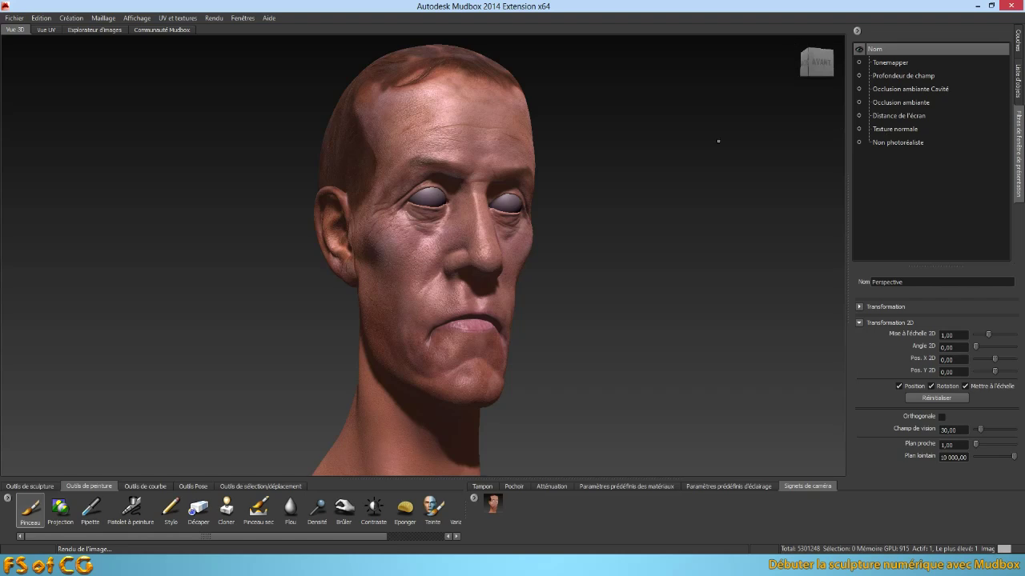
- Save the shaded, unfiltered screen image as rendu_final_brut.png in the images folder
click(215, 18)
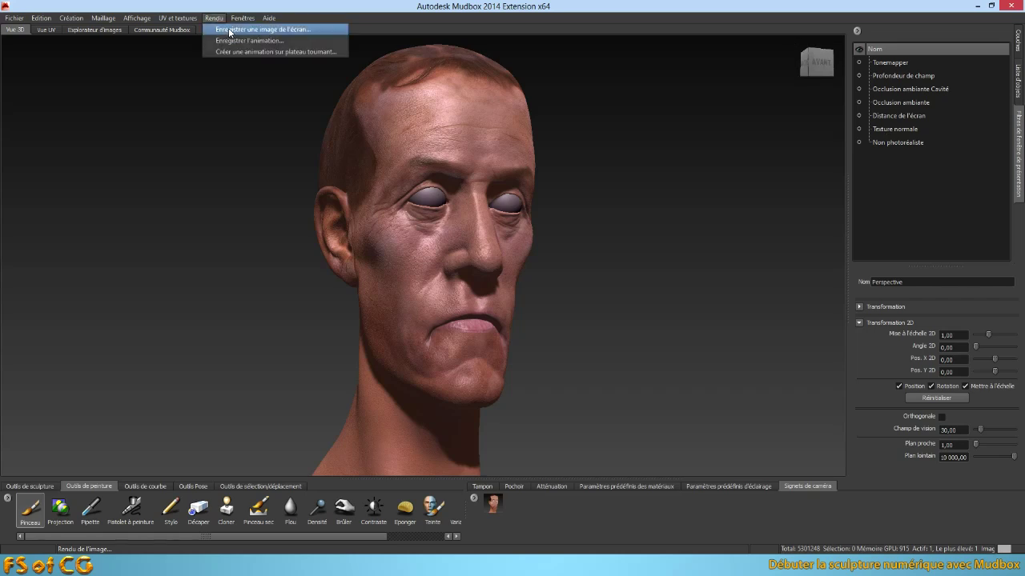
click(230, 31)
click(526, 337)
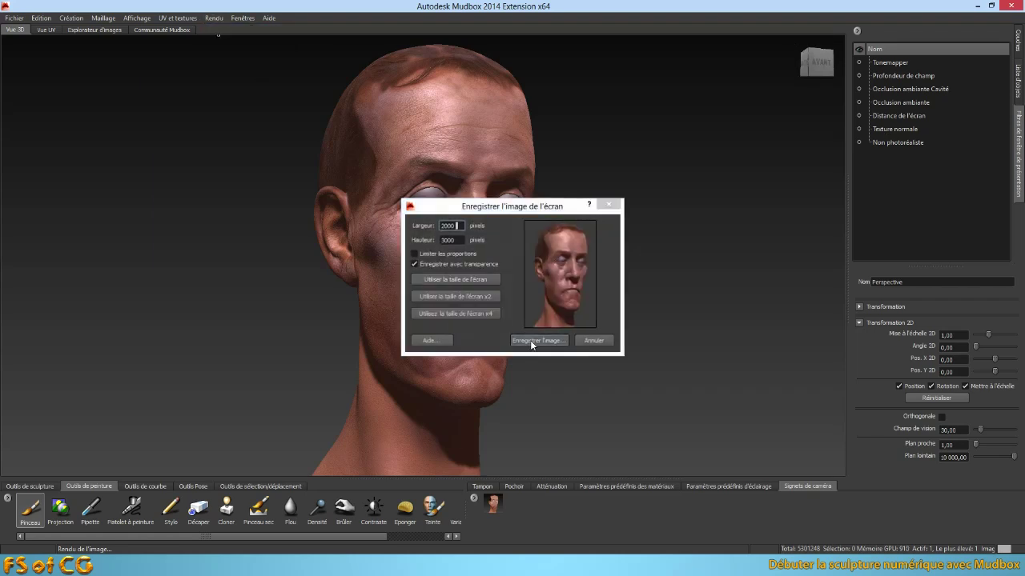
click(453, 170)
click(252, 402)
double_click(252, 401)
click(250, 401)
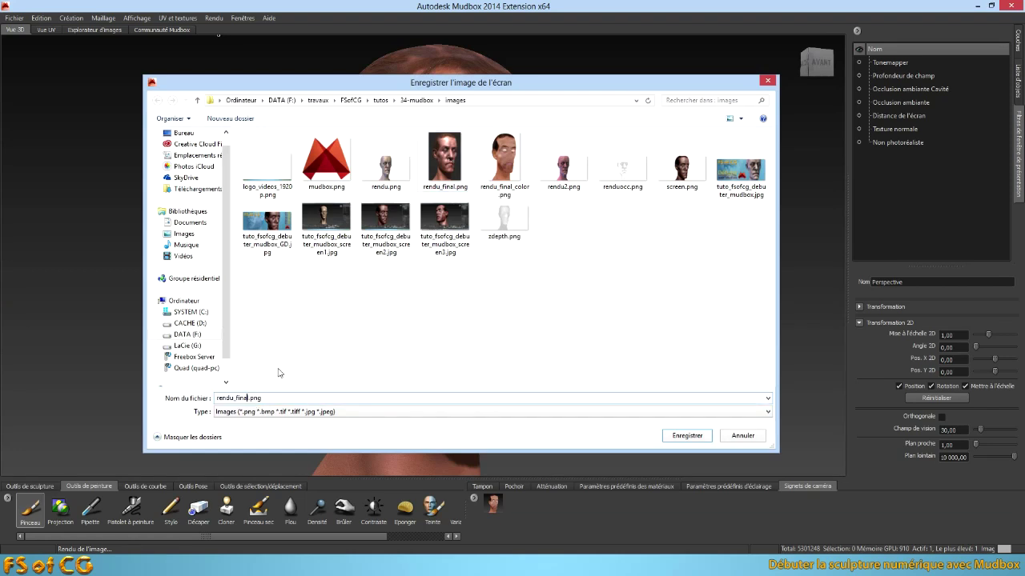
text(_brut)
key(Return)
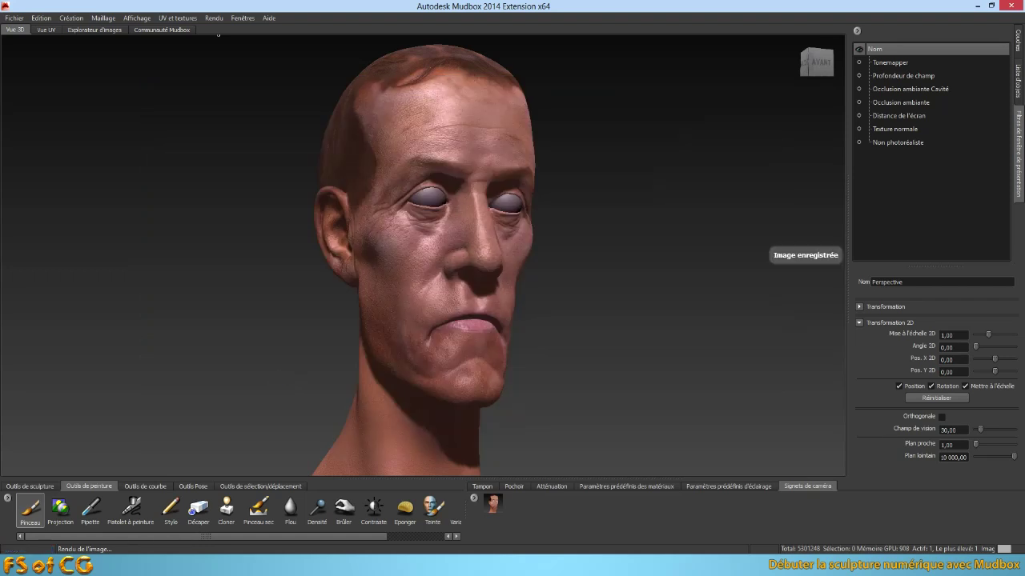
- Enable the Occlusion ambiante filter with AO uniquement and save the screen image as rendu_final_AO.png
click(893, 103)
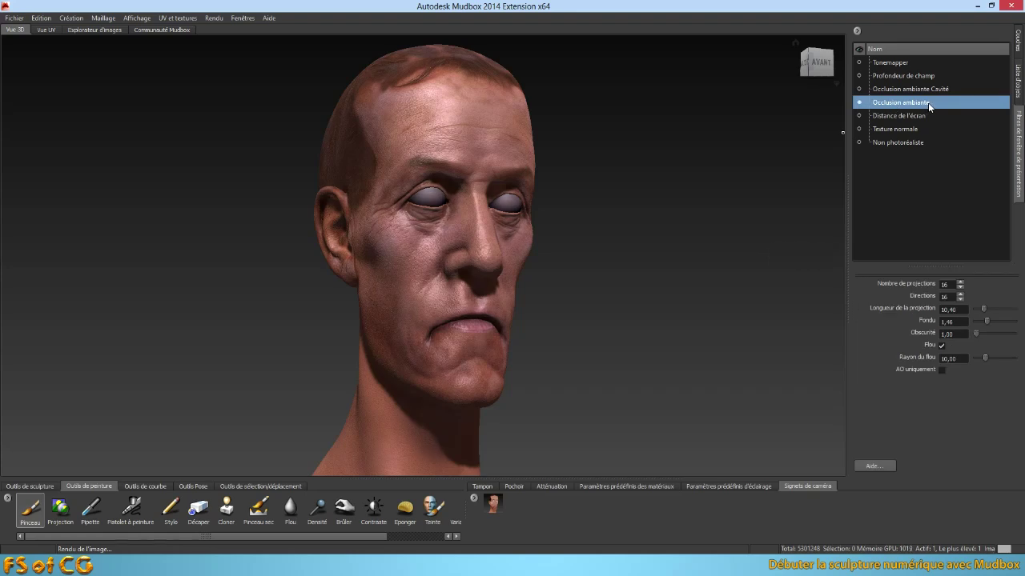
click(941, 369)
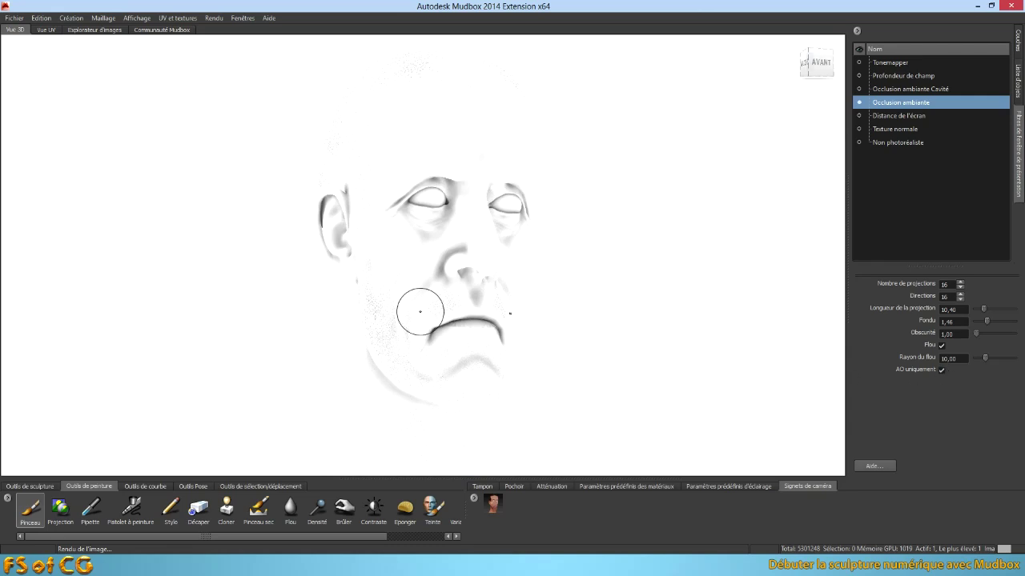
click(214, 18)
click(225, 28)
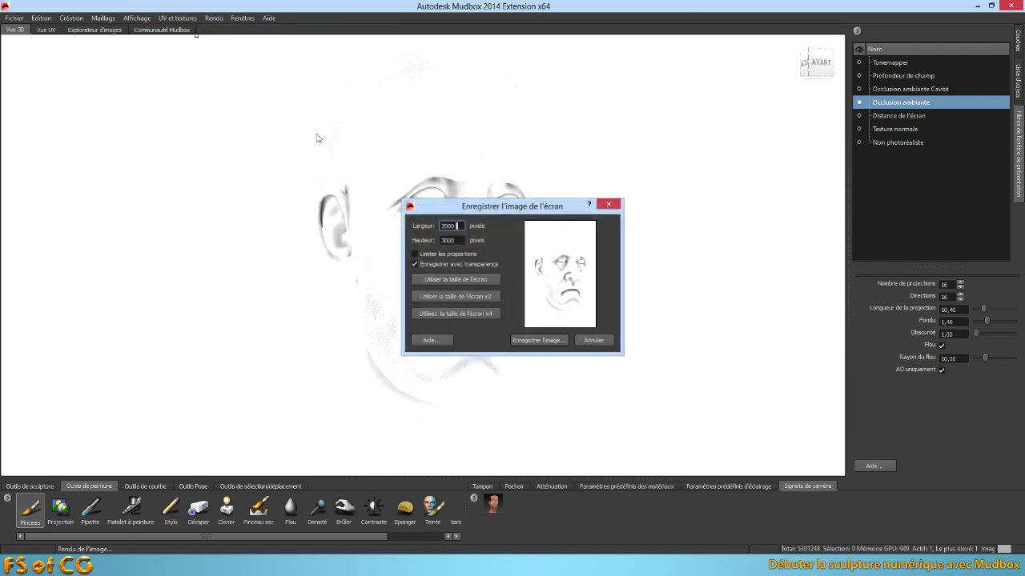
click(549, 342)
click(563, 173)
double_click(269, 399)
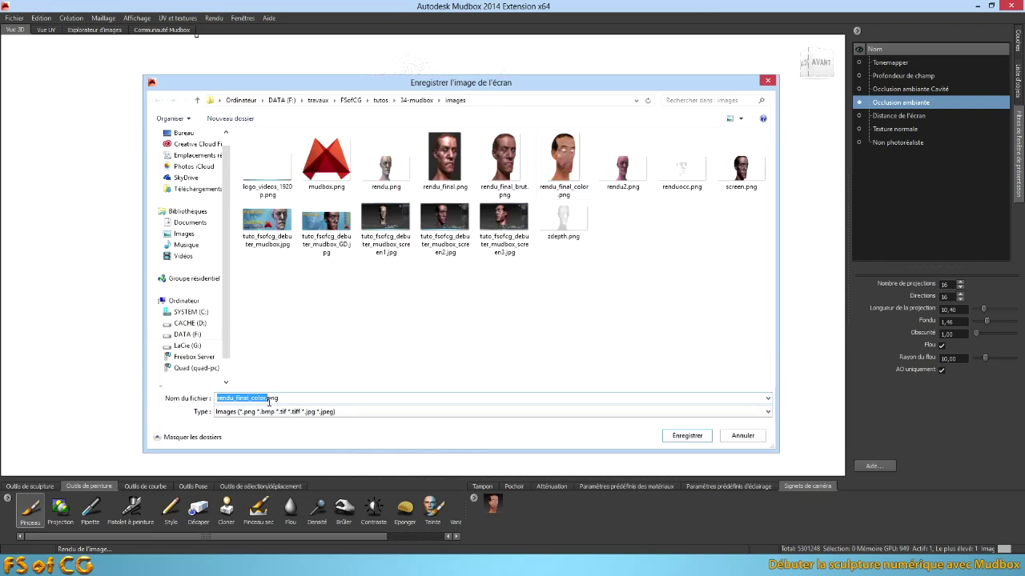
drag(267, 403, 254, 406)
text(AO)
click(687, 436)
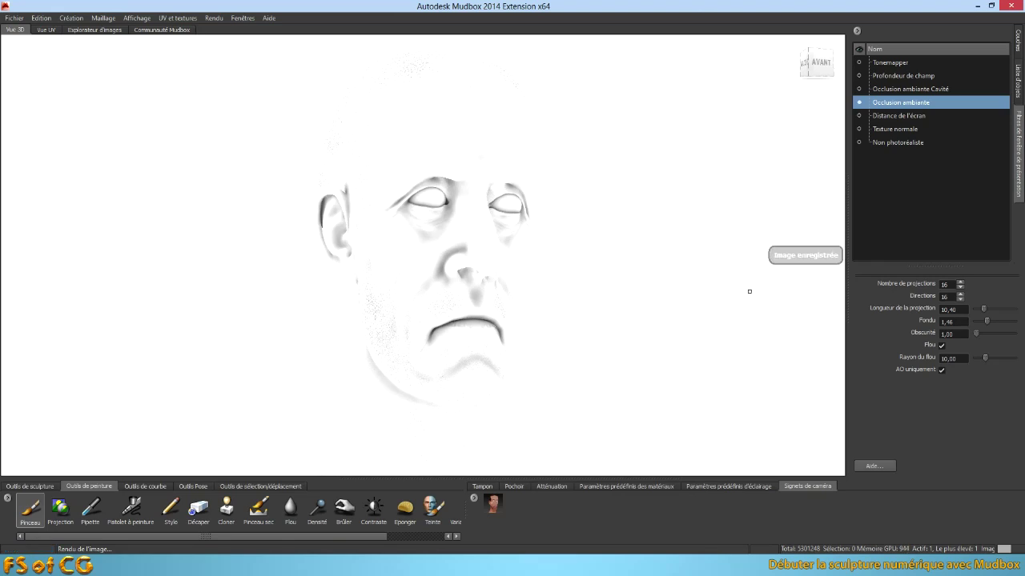
- Switch the active filter from Occlusion ambiante to Distance de l'écran and save the screen image as rendu_final_zdepth.png
click(859, 103)
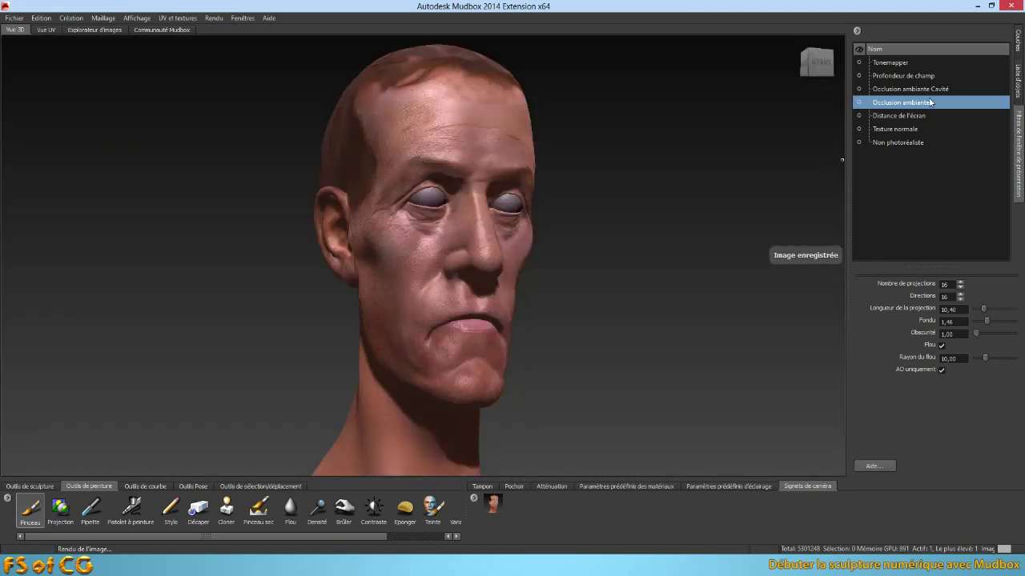
click(859, 116)
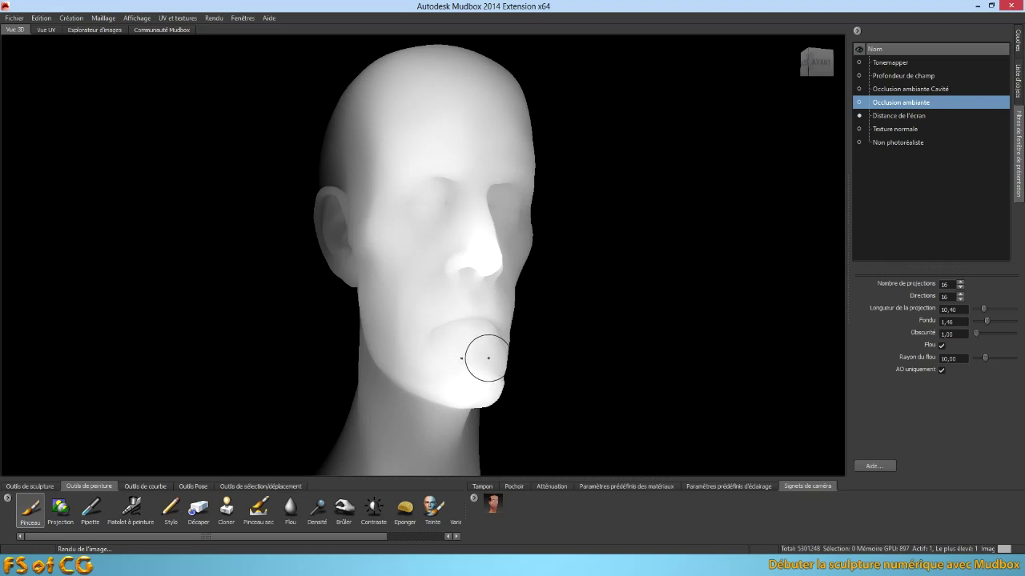
click(214, 19)
click(222, 28)
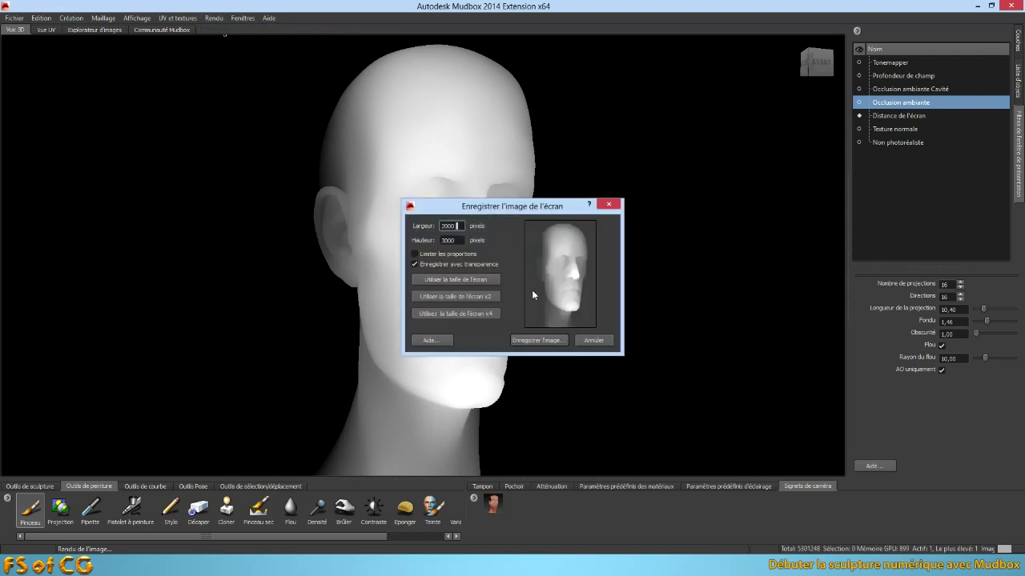
click(537, 341)
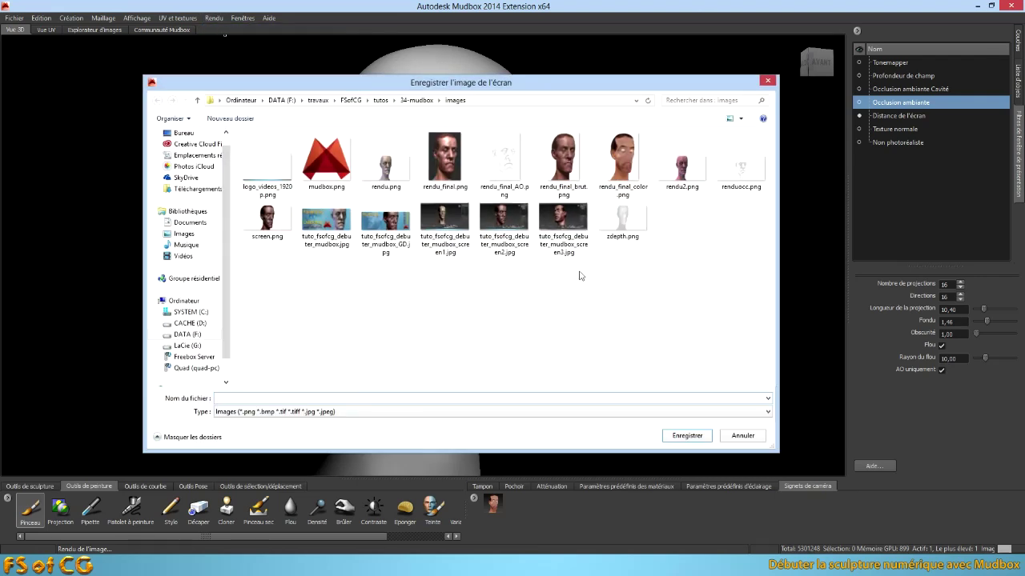
click(579, 165)
click(266, 398)
click(266, 398)
drag(265, 399, 253, 399)
text(zdepth.png)
click(679, 438)
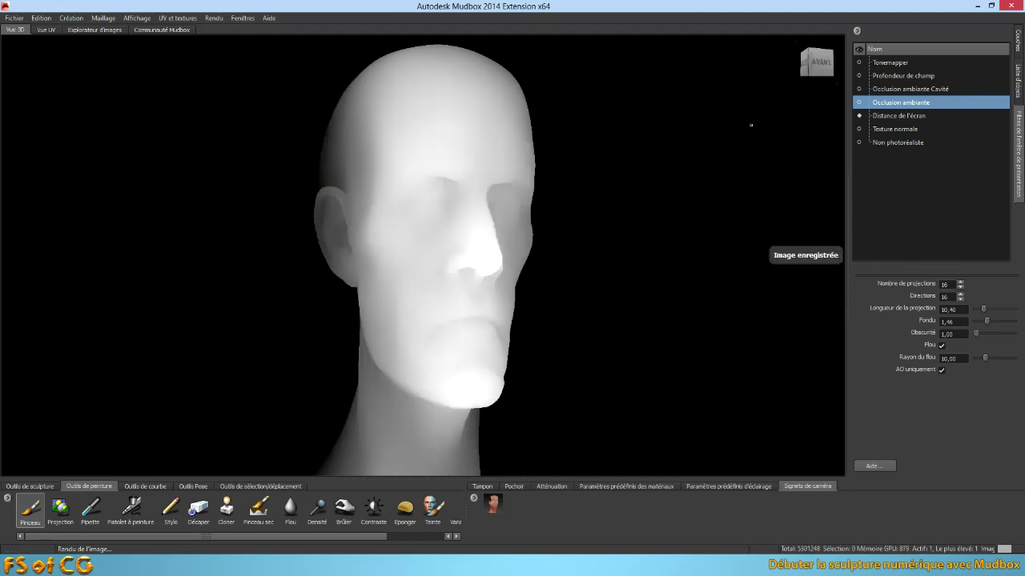
- Disable the Distance de l'écran filter and apply the third lighting preset in the second row to the head
click(860, 116)
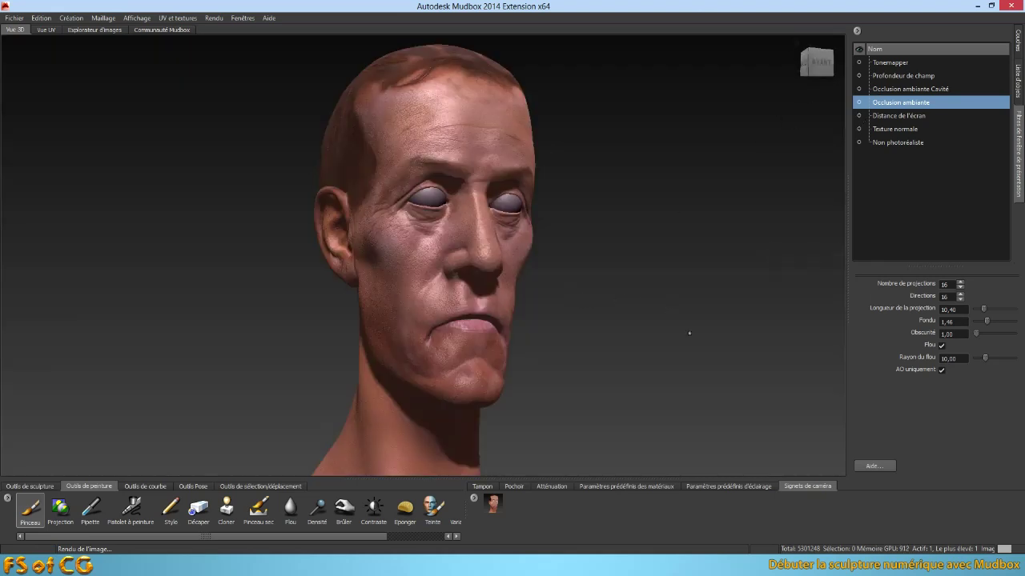
click(727, 486)
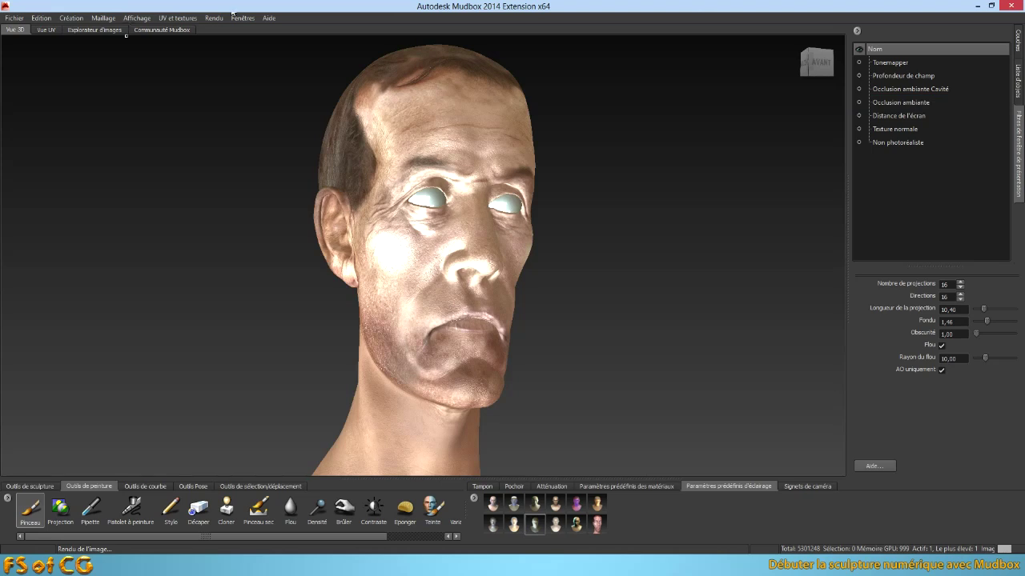
- Save the screen image with the alternative lighting as rendu_final_ecl_alt.png in the images folder
click(214, 17)
click(226, 31)
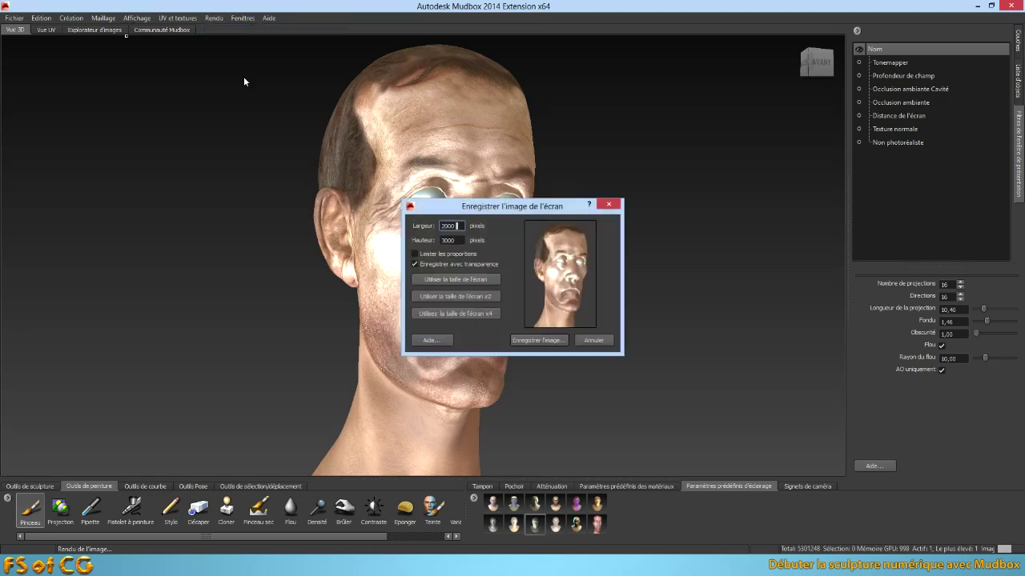
click(554, 341)
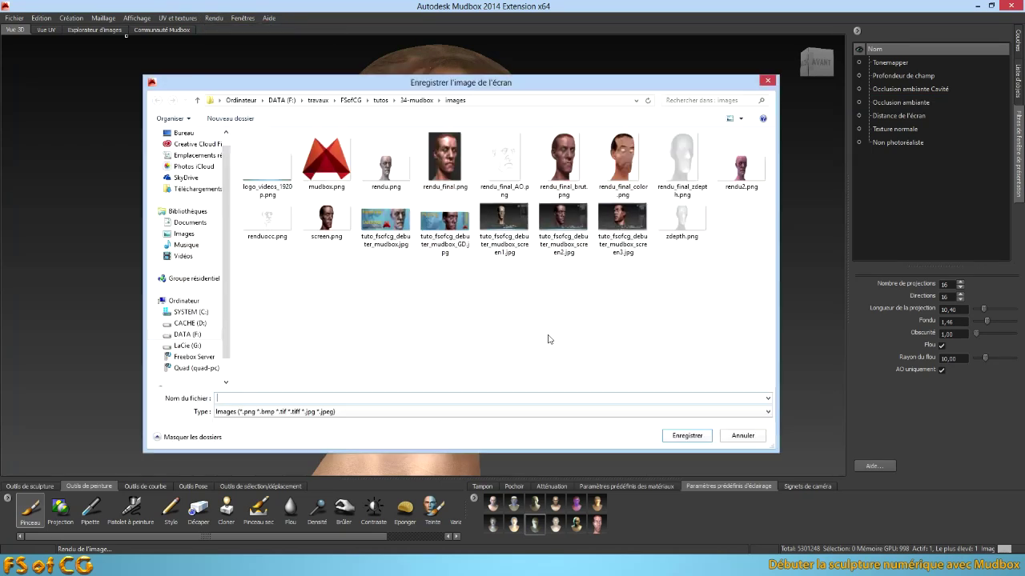
click(456, 166)
click(252, 400)
click(253, 400)
text(_ecl_alt.)
key(Left)
key(Left)
key(Left)
key(Left)
key(Left)
key(Left)
key(Left)
key(Left)
key(Left)
key(BackSpace)
click(697, 439)
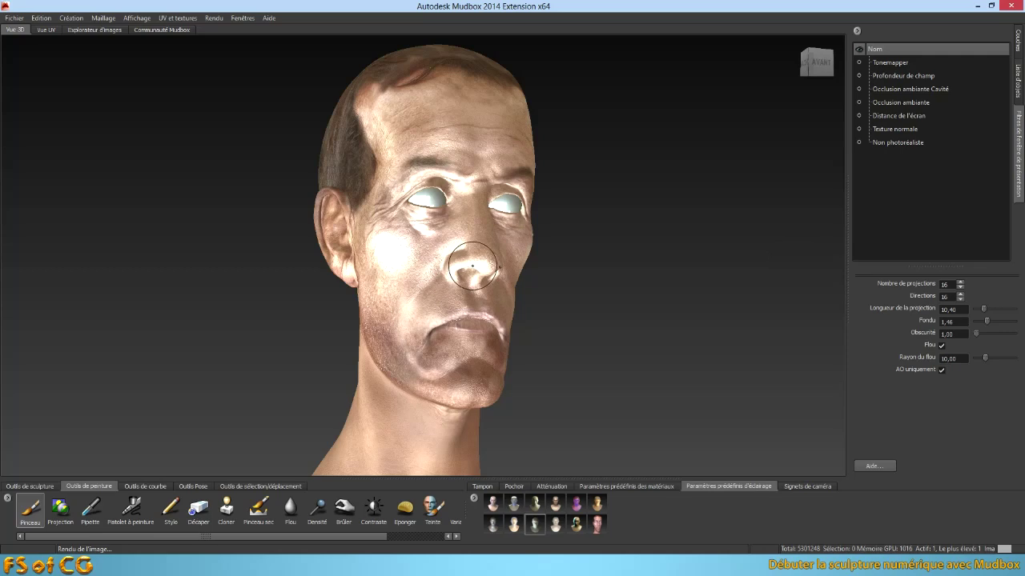
- Assign a new material to the head and set its diffuse color to white
right_click(475, 262)
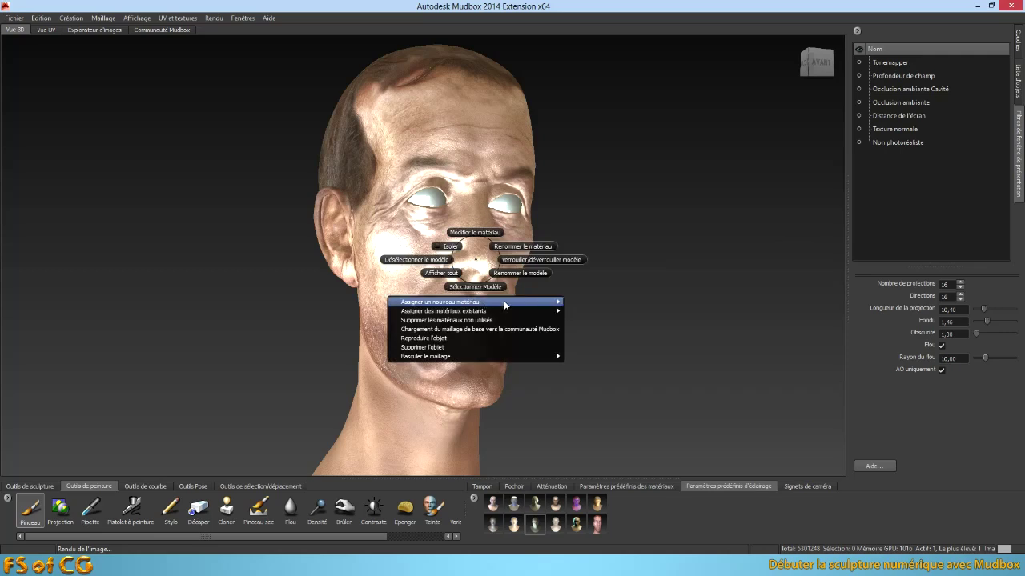
mouse_move(522, 301)
click(613, 303)
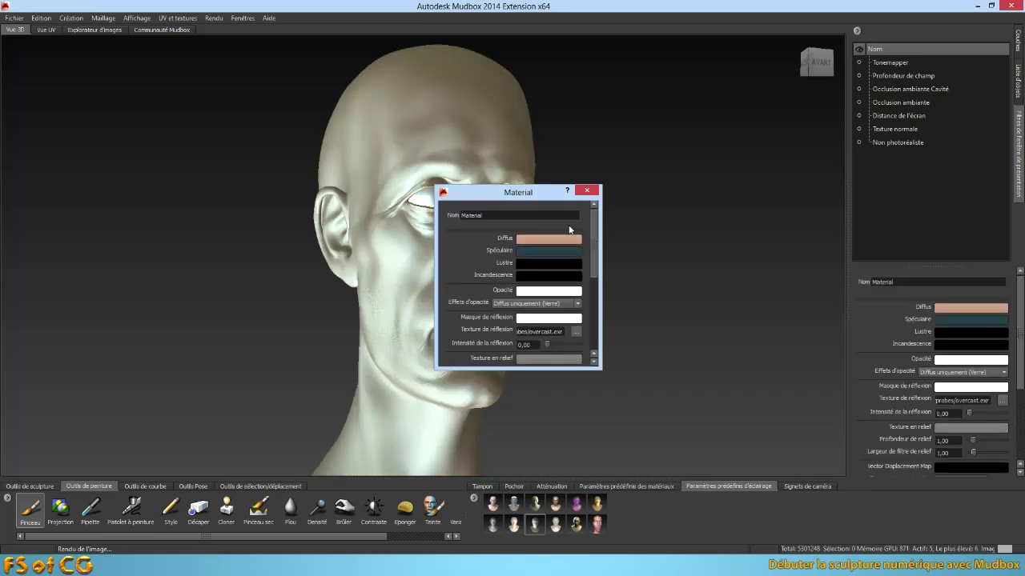
drag(536, 192, 667, 132)
click(669, 180)
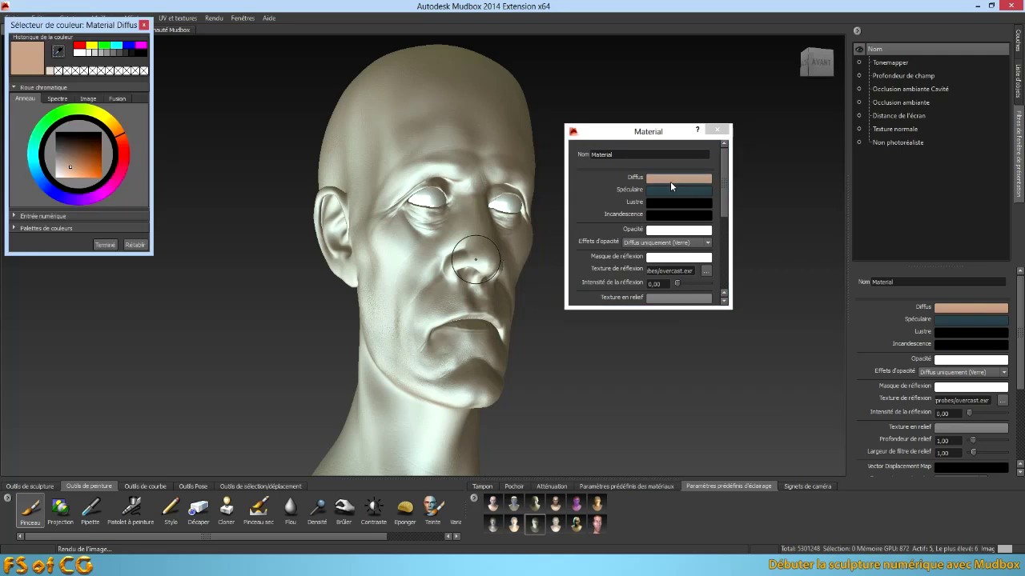
drag(70, 167, 46, 184)
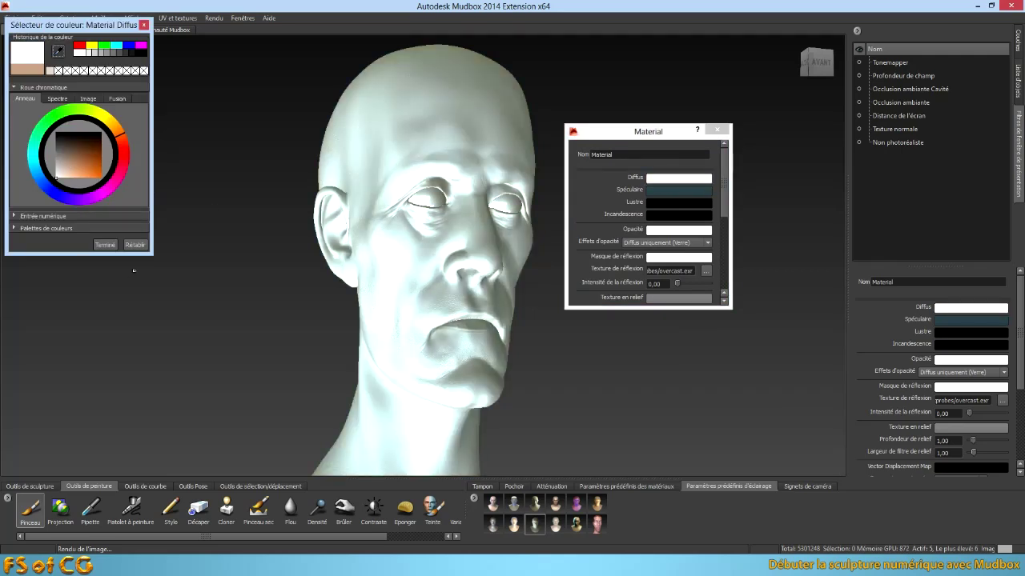
click(107, 246)
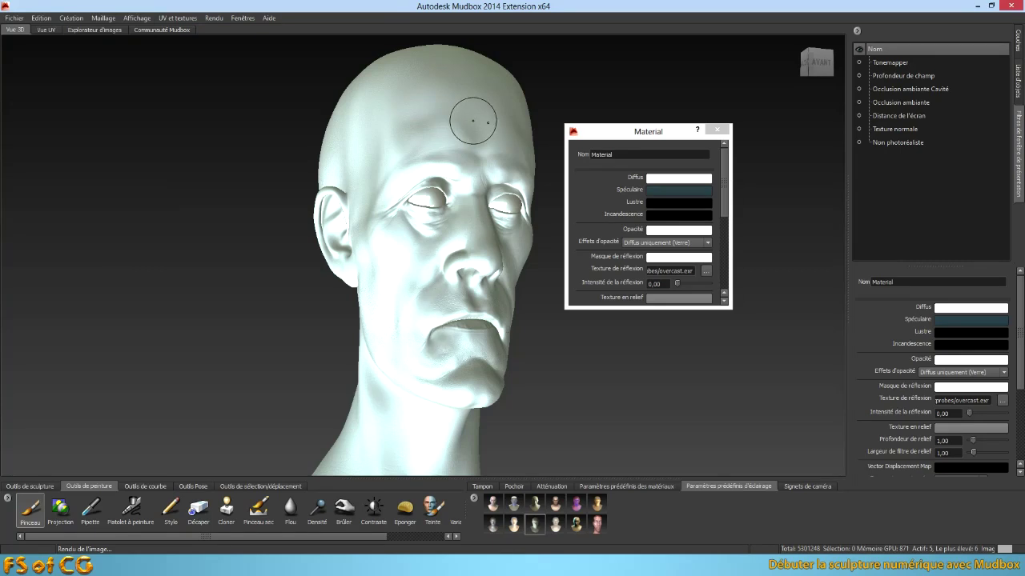
- Try a white specular color on the head's material and settle on a dark teal one instead
click(676, 191)
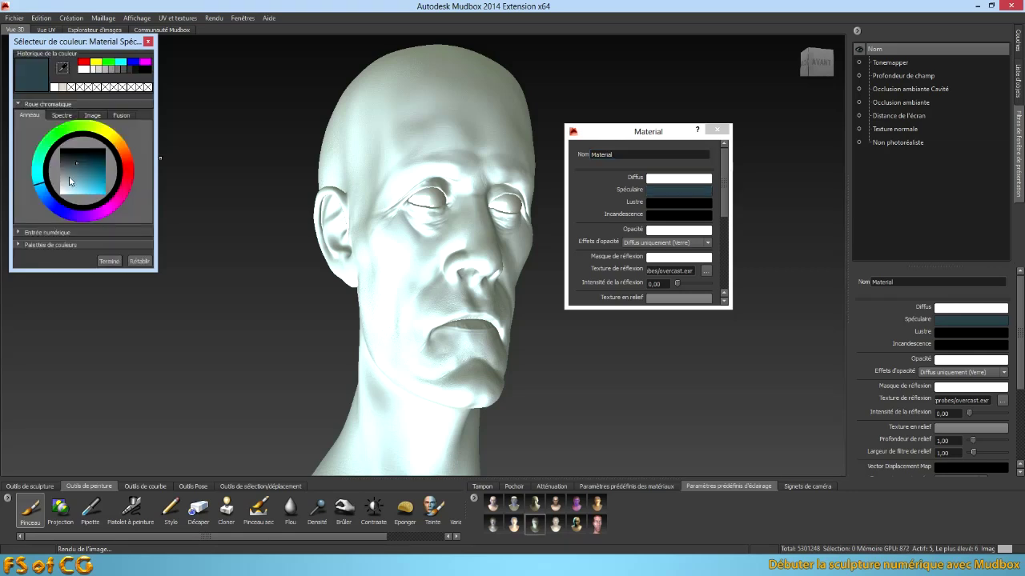
click(66, 196)
drag(67, 196, 61, 204)
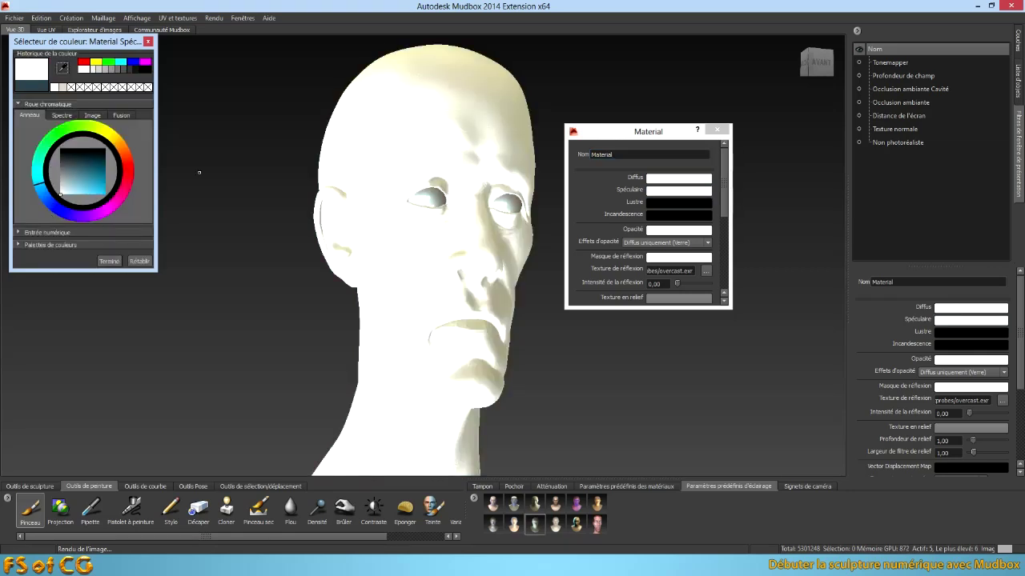
mouse_move(65, 191)
mouse_down()
mouse_move(85, 188)
mouse_move(81, 163)
mouse_up()
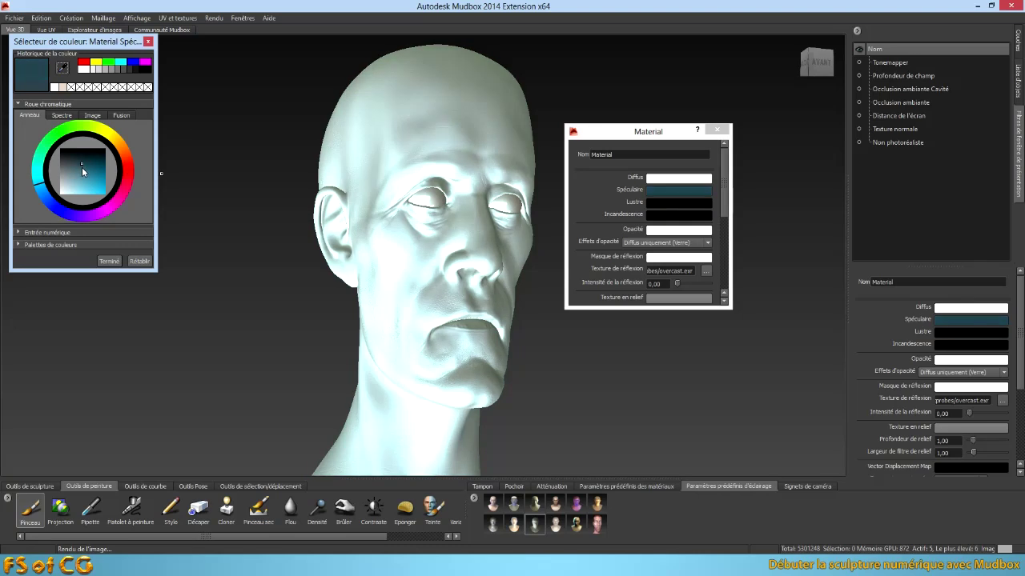
click(148, 40)
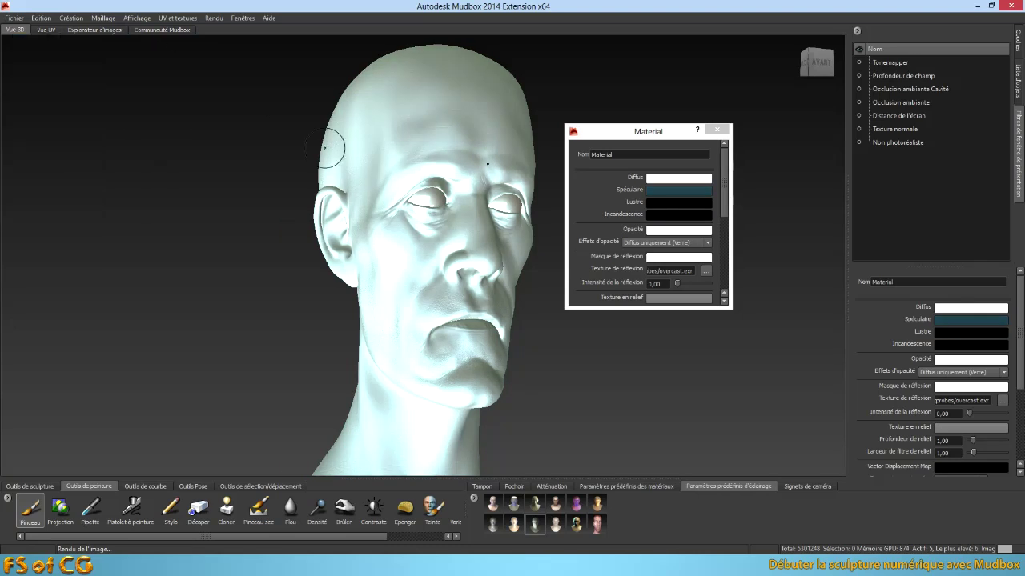
- Set the Lustre color of the head's material to dark red and dismiss the paint layer creation
click(679, 205)
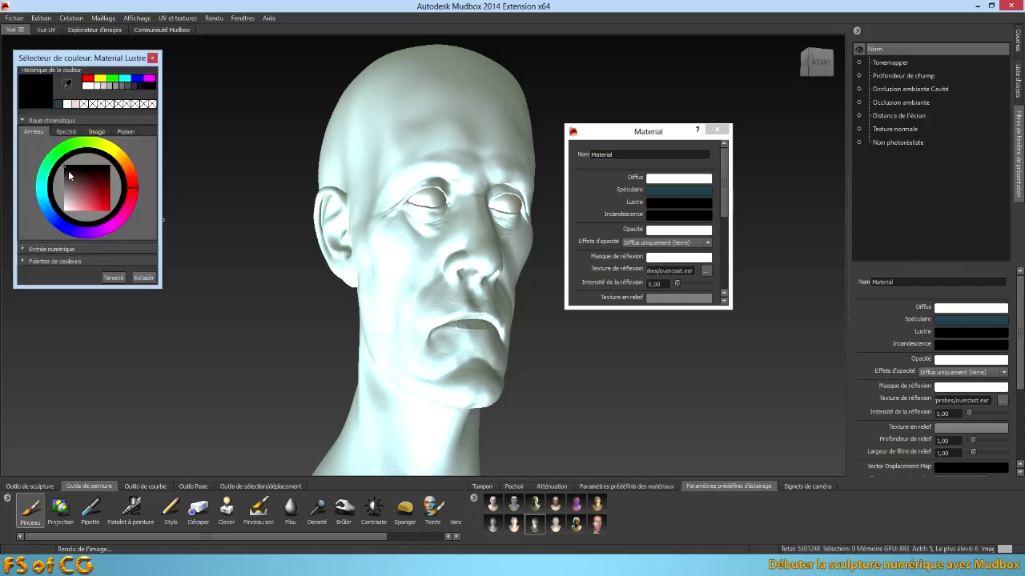
drag(64, 166, 105, 198)
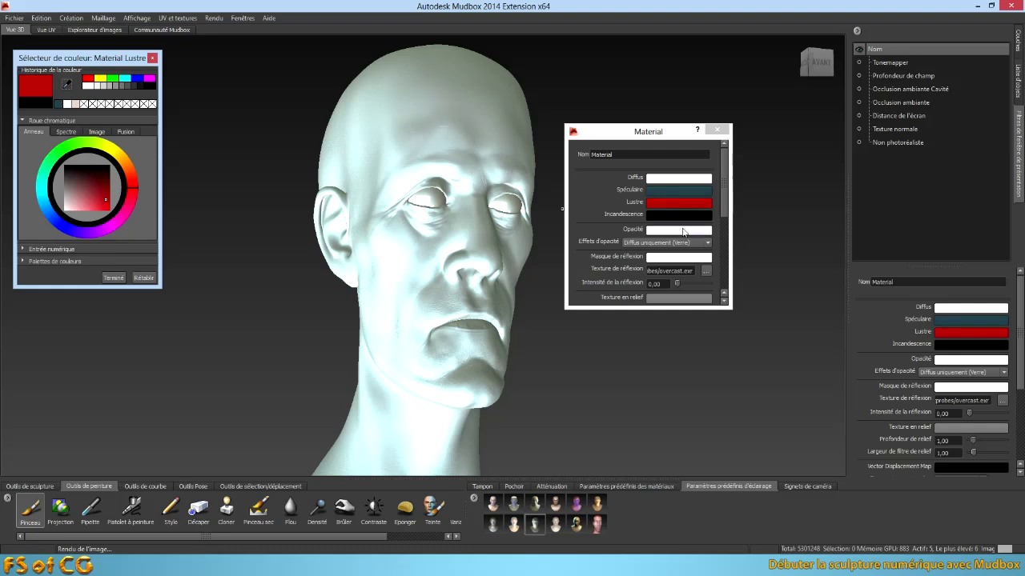
drag(729, 206, 726, 239)
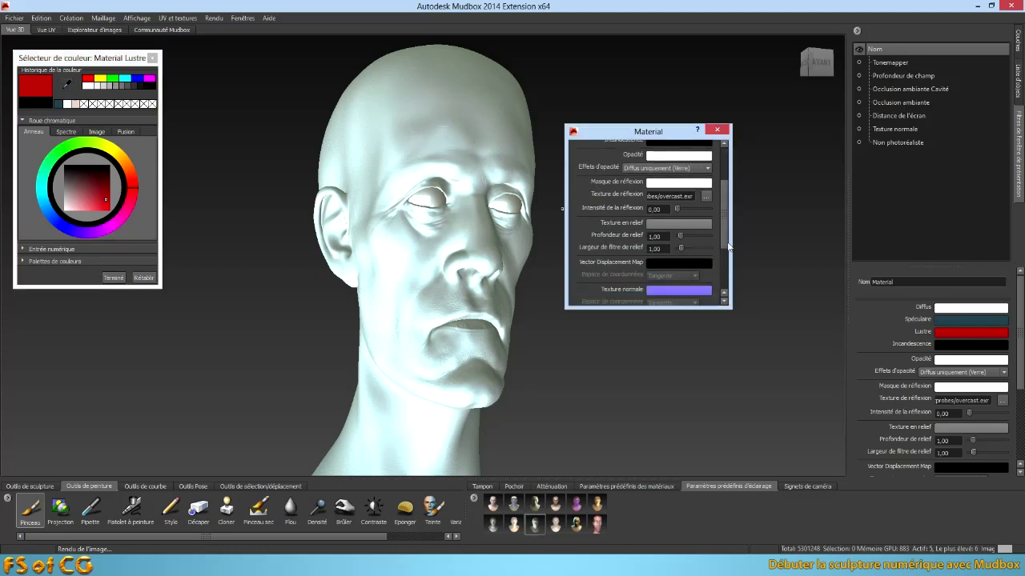
drag(728, 240, 723, 289)
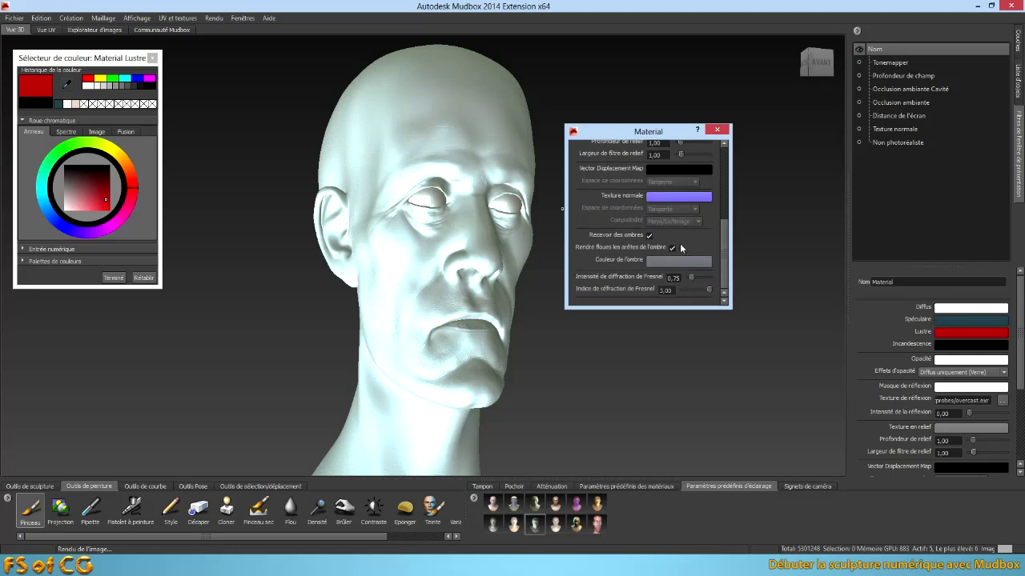
click(110, 278)
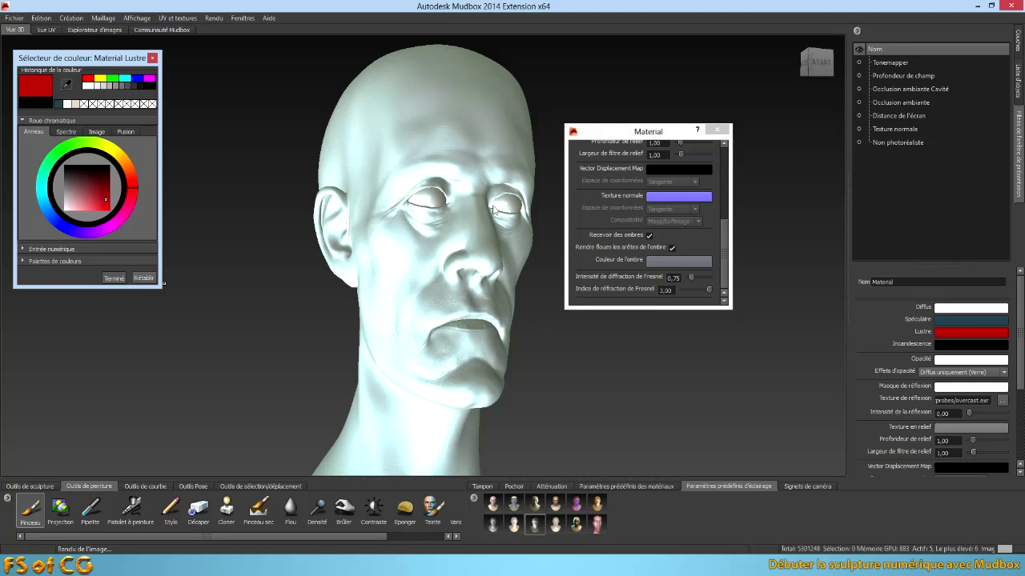
click(114, 277)
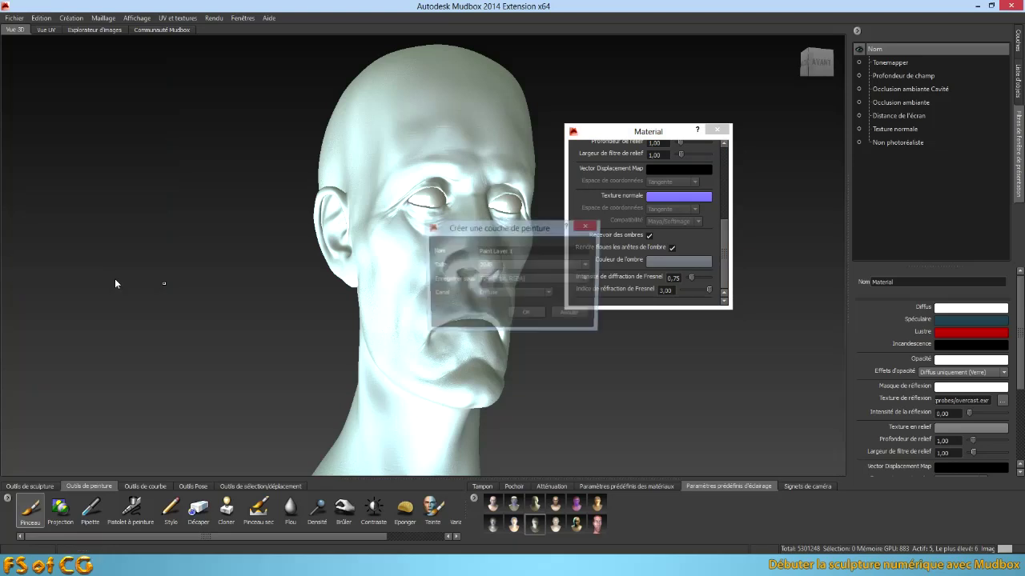
click(573, 315)
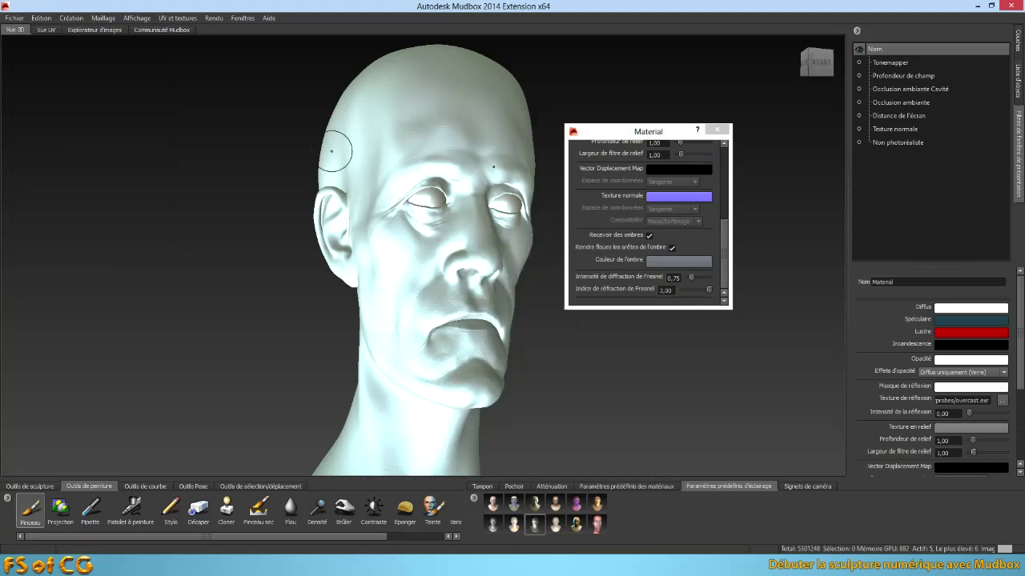
- Save the screen image of the white material as rendu_final_ecl_alt2.png in the images folder, 2000 by 3000 pixels with transparency
click(216, 19)
click(223, 30)
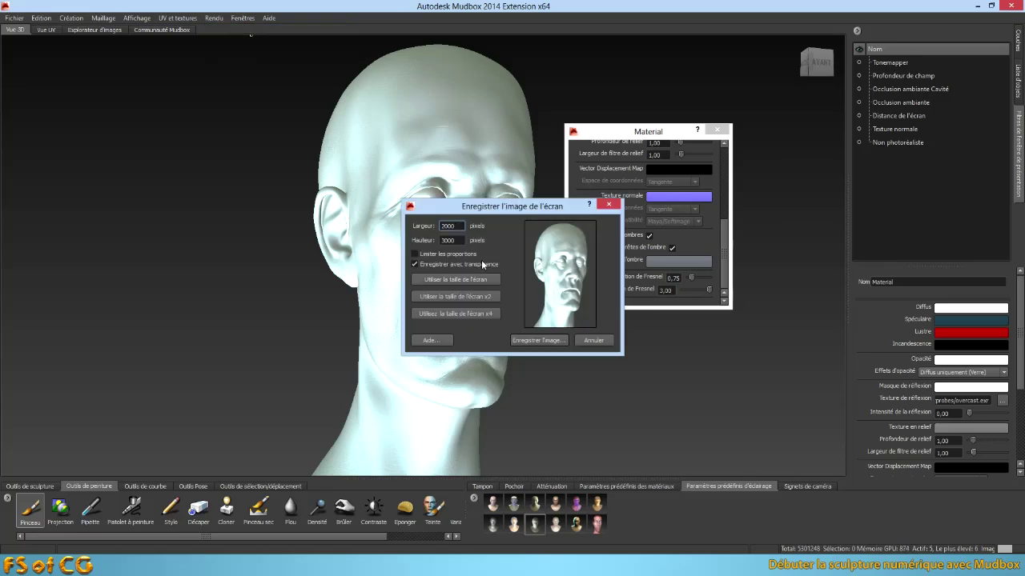
click(535, 341)
click(453, 159)
click(671, 167)
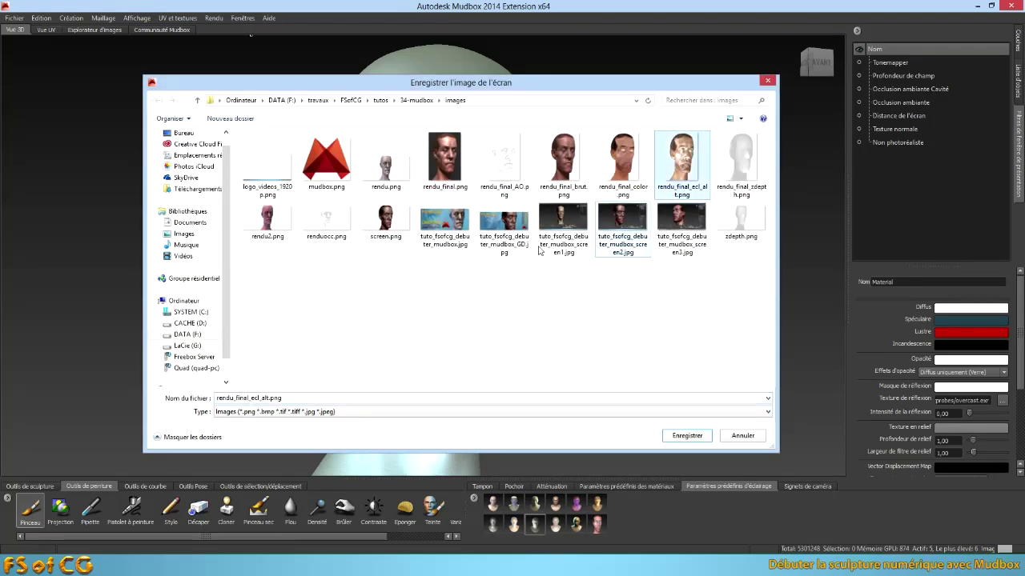
click(272, 403)
click(272, 401)
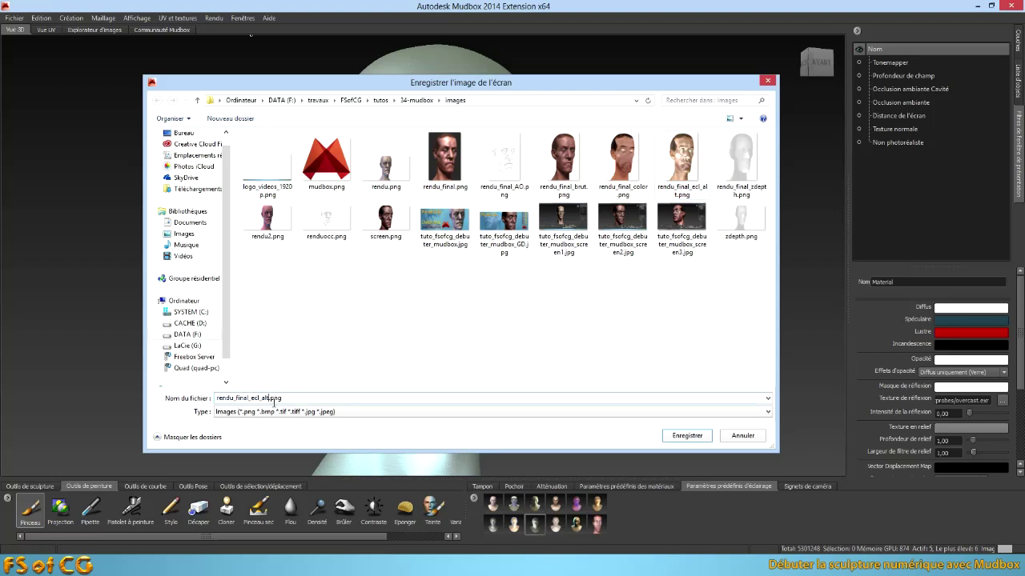
key(Return)
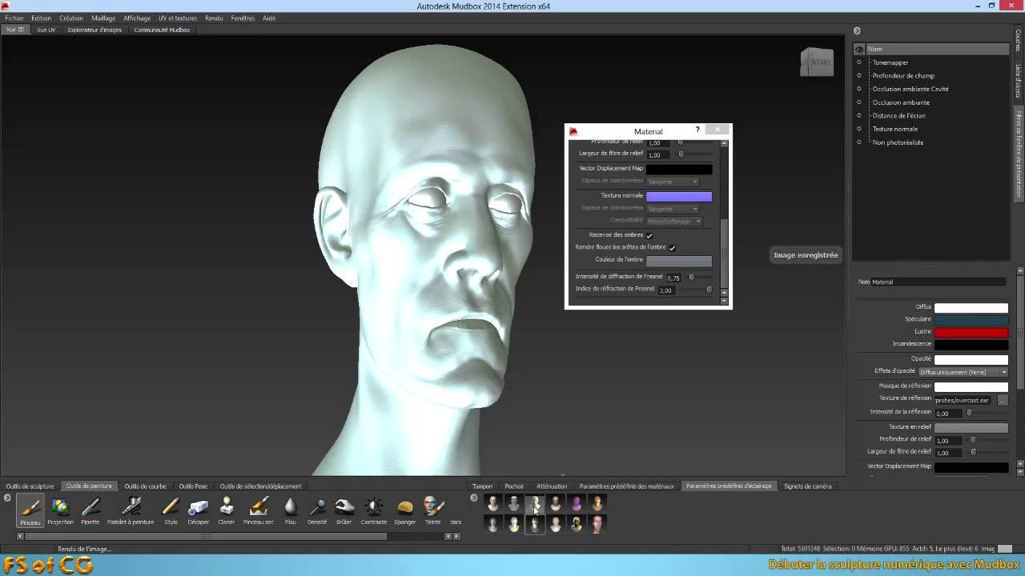
- Apply the third lighting preset in the first row and save the screen image as rendu_final_ecl_alt3.png
mouse_move(537, 504)
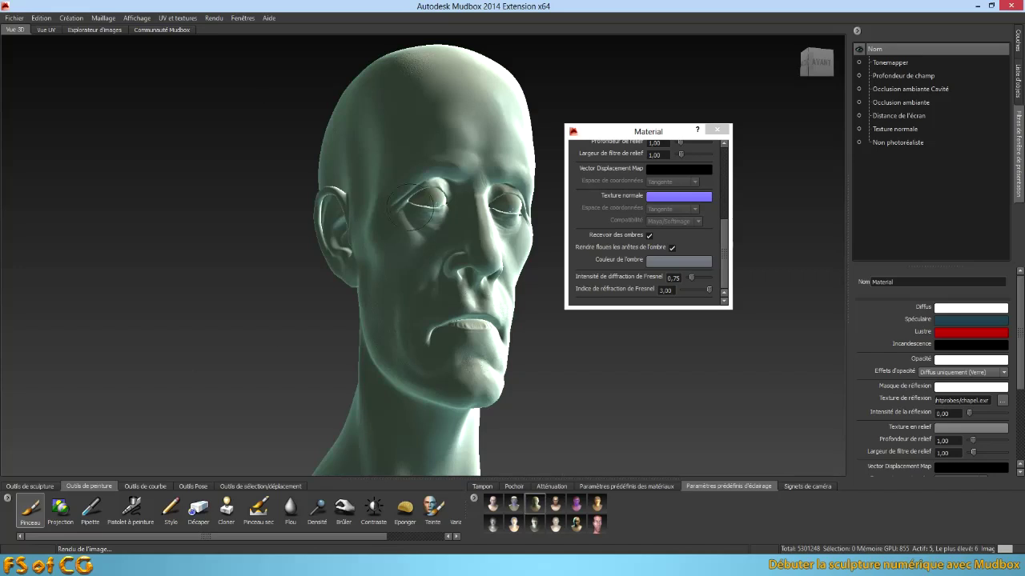
click(213, 18)
click(230, 31)
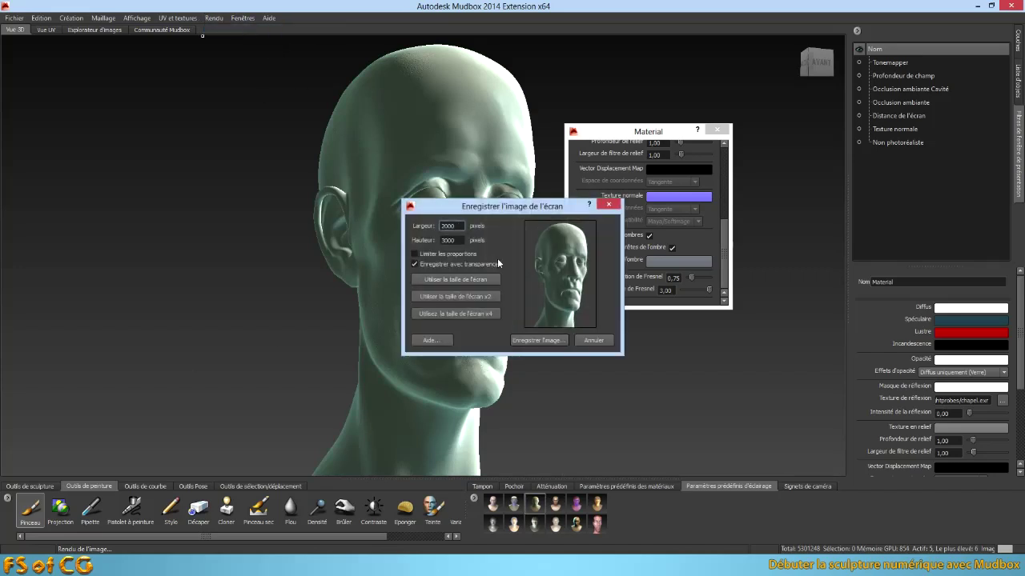
click(538, 338)
click(741, 164)
click(277, 405)
click(273, 398)
key(BackSpace)
text(3)
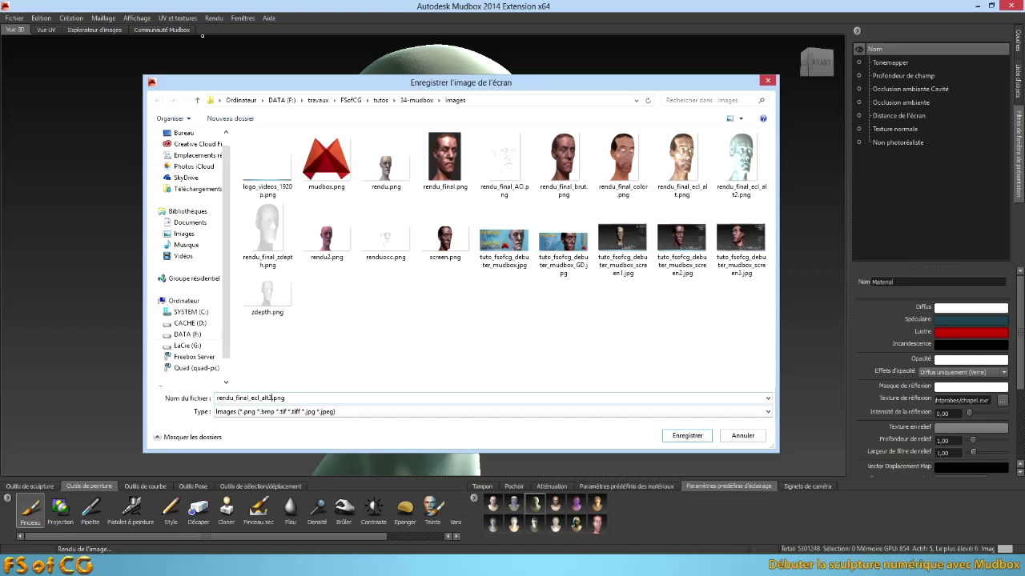
click(689, 442)
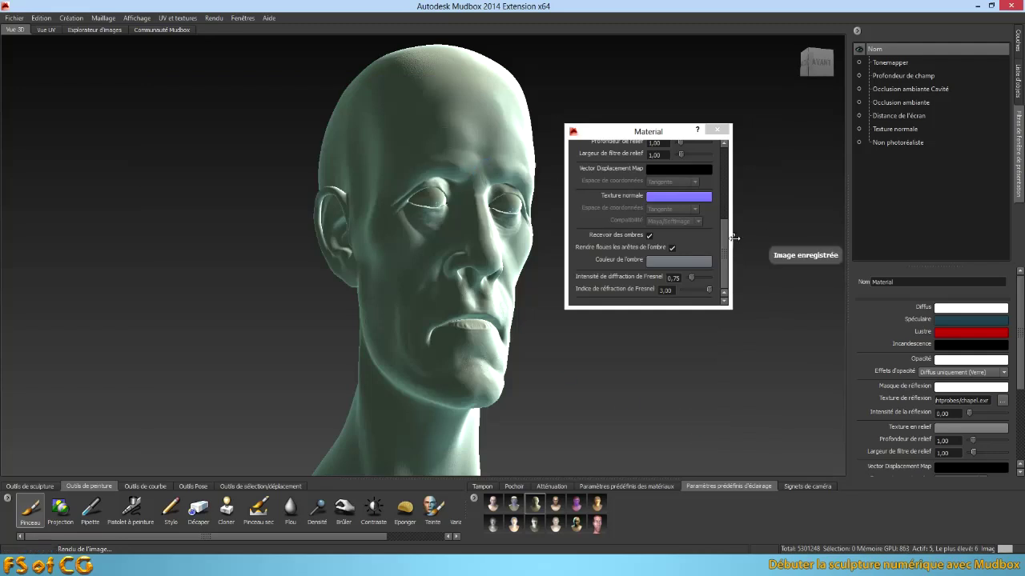
- Set the diffuse color of the head's material to black and its specular color to neutral gray
scroll(729, 230, up, 2)
scroll(729, 230, up, 5)
click(675, 178)
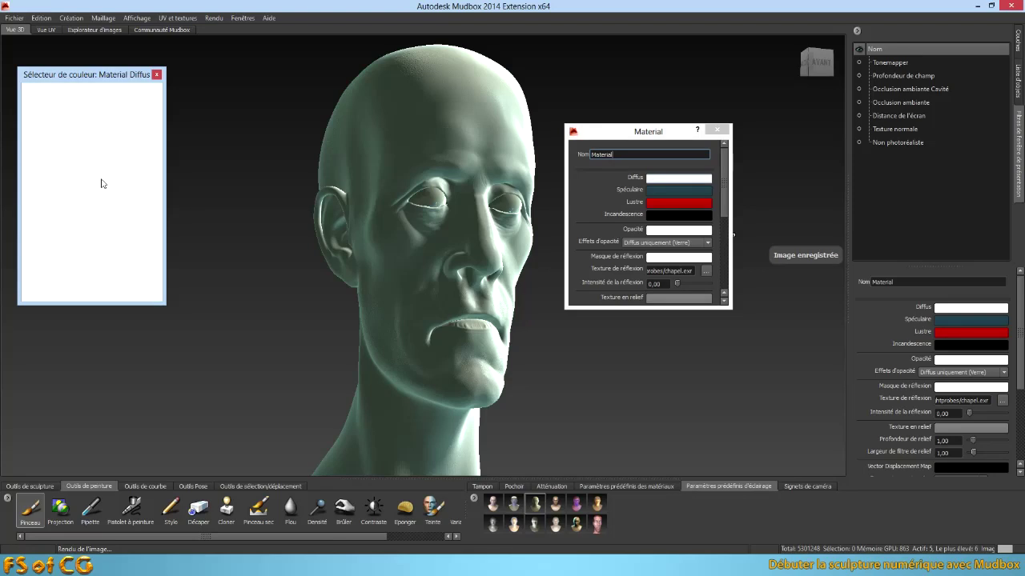
drag(101, 198, 120, 181)
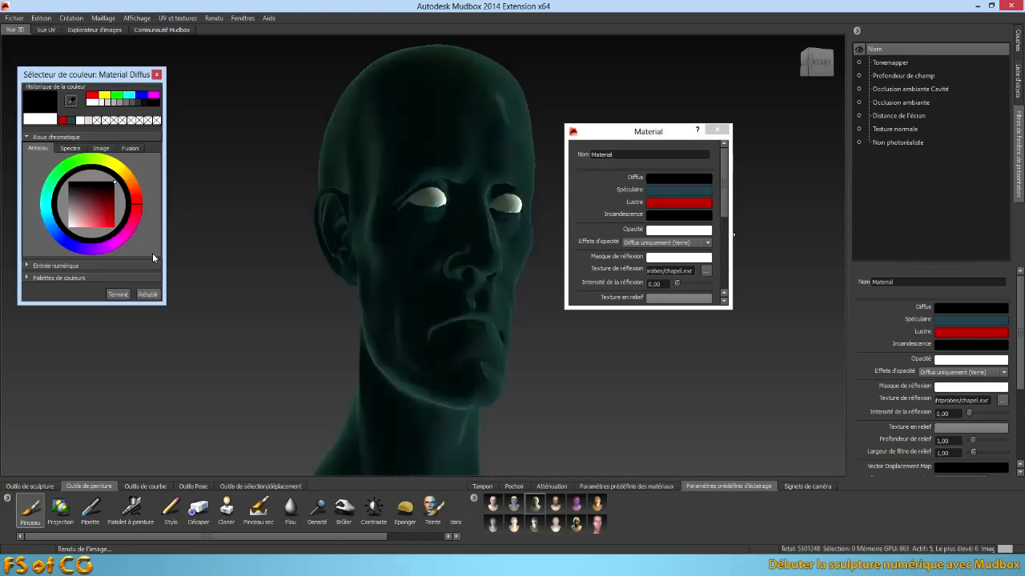
click(117, 295)
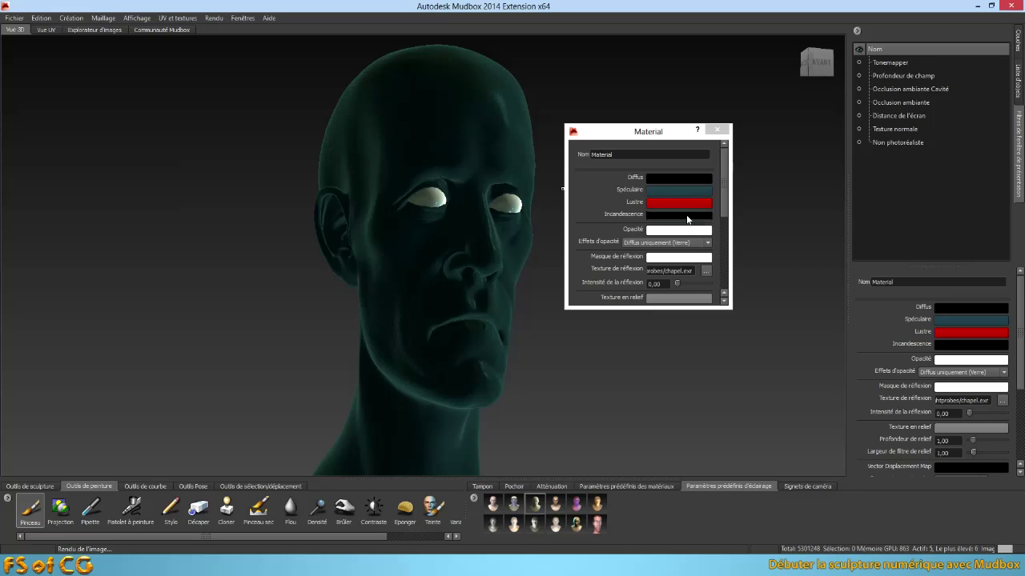
click(677, 191)
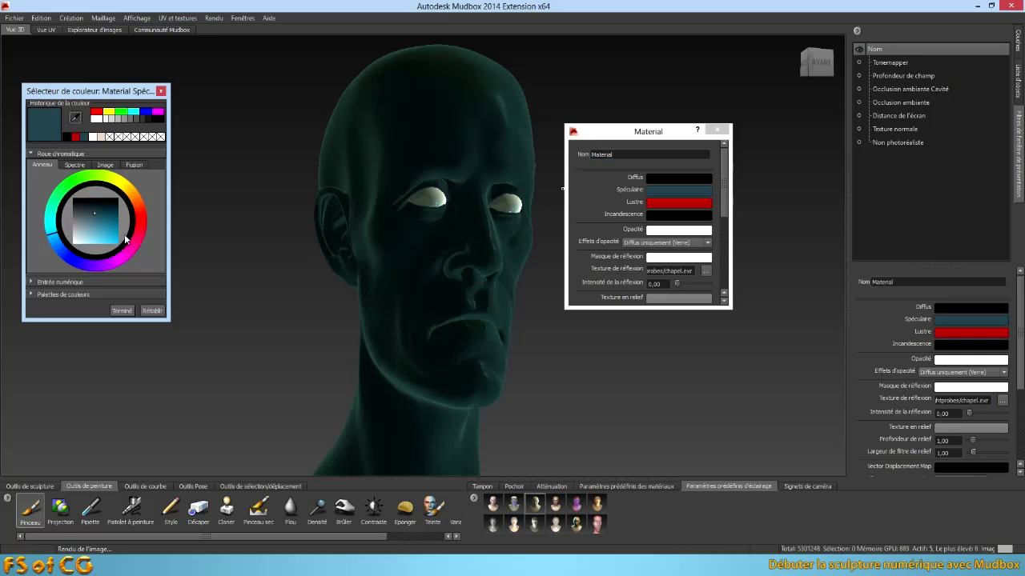
mouse_move(95, 213)
mouse_down()
mouse_move(70, 216)
mouse_move(73, 225)
mouse_up()
- Try black and near-black Lustre colors on the material, restore the red one and close the material settings
click(648, 205)
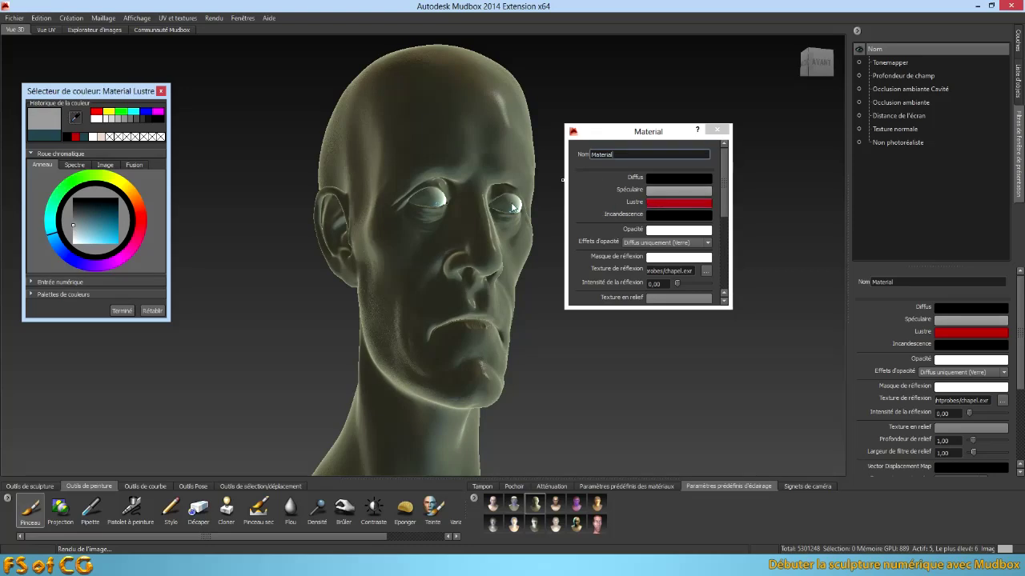
click(74, 137)
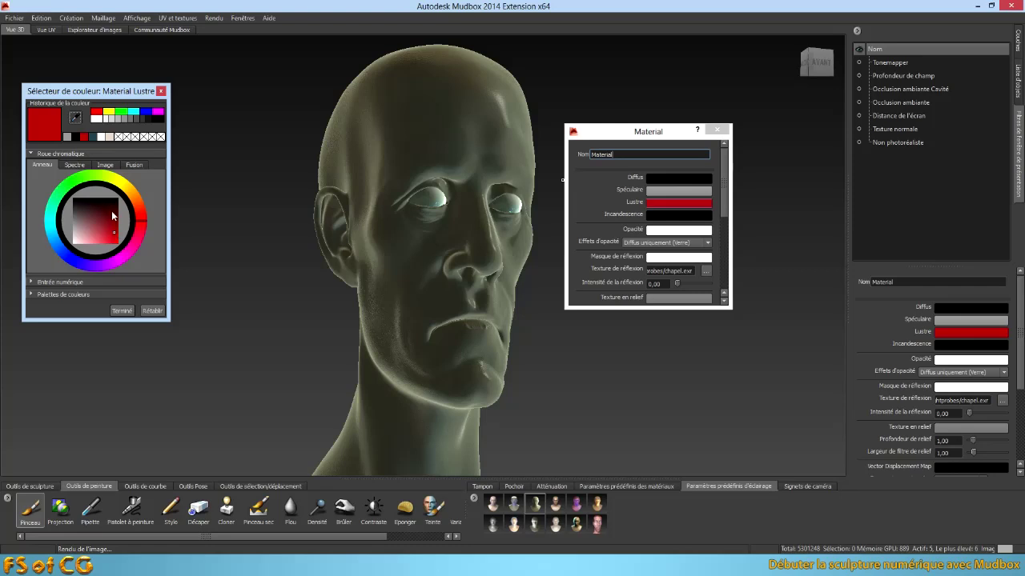
drag(113, 215, 119, 196)
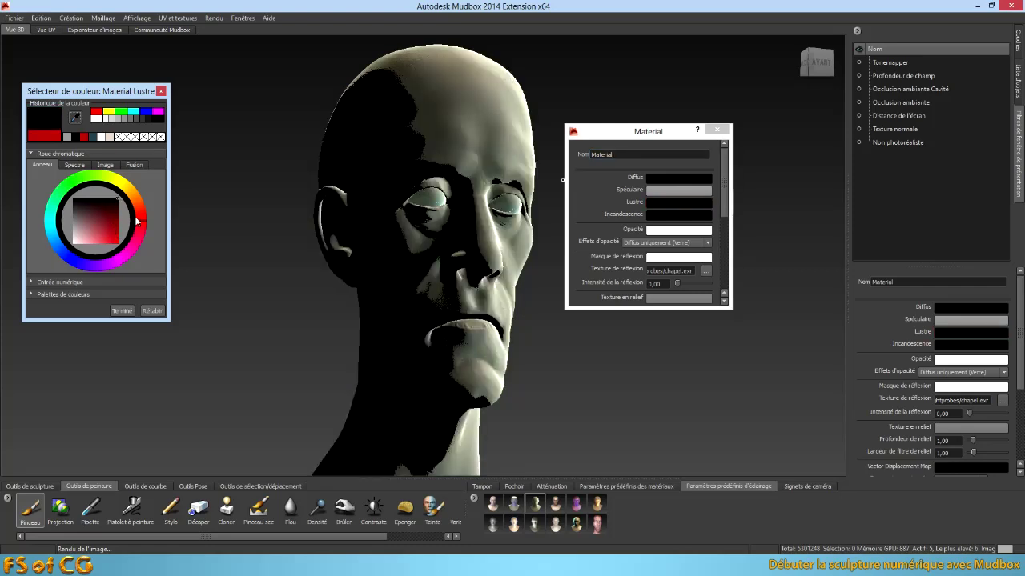
click(113, 206)
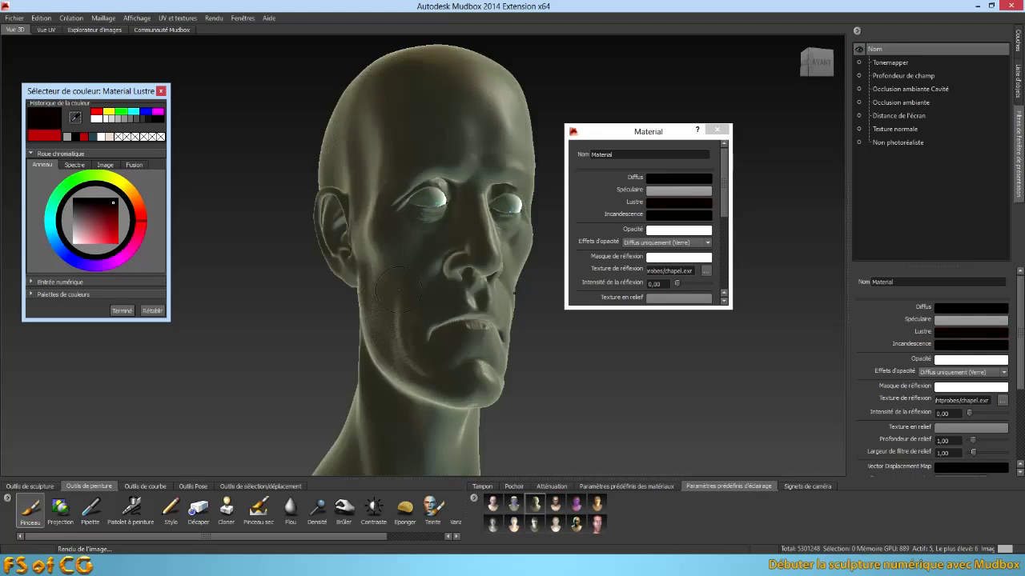
click(150, 312)
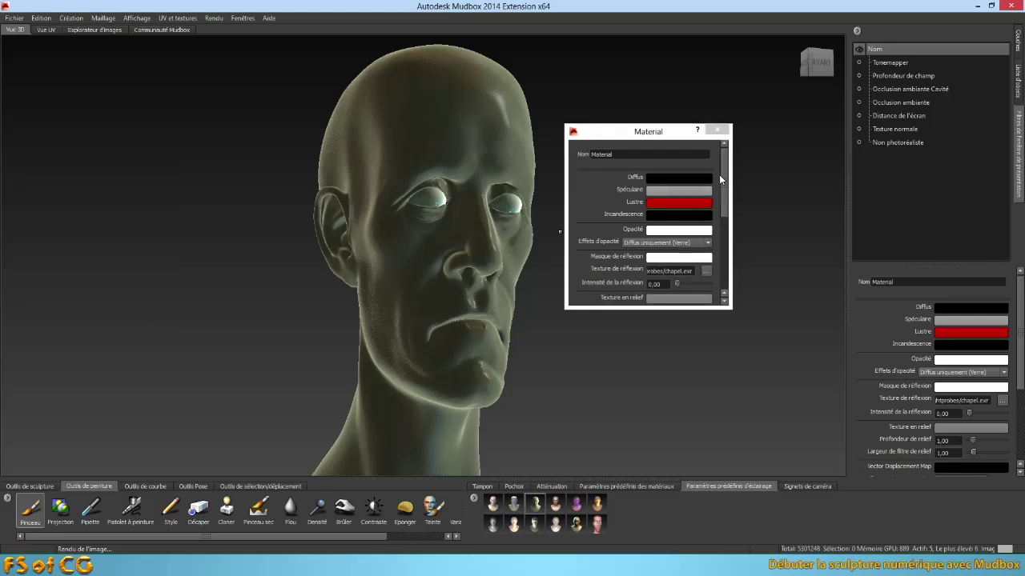
click(717, 131)
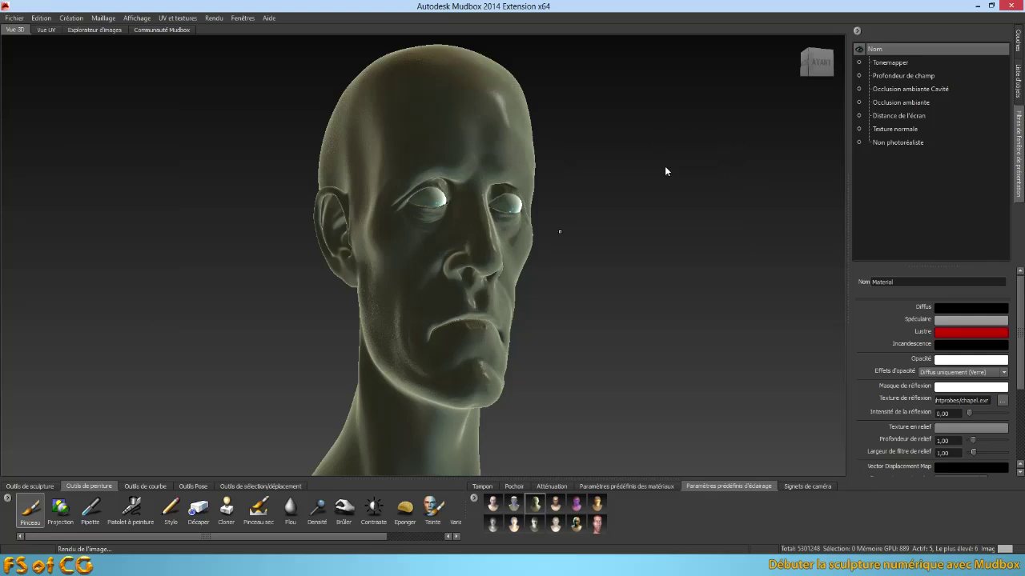